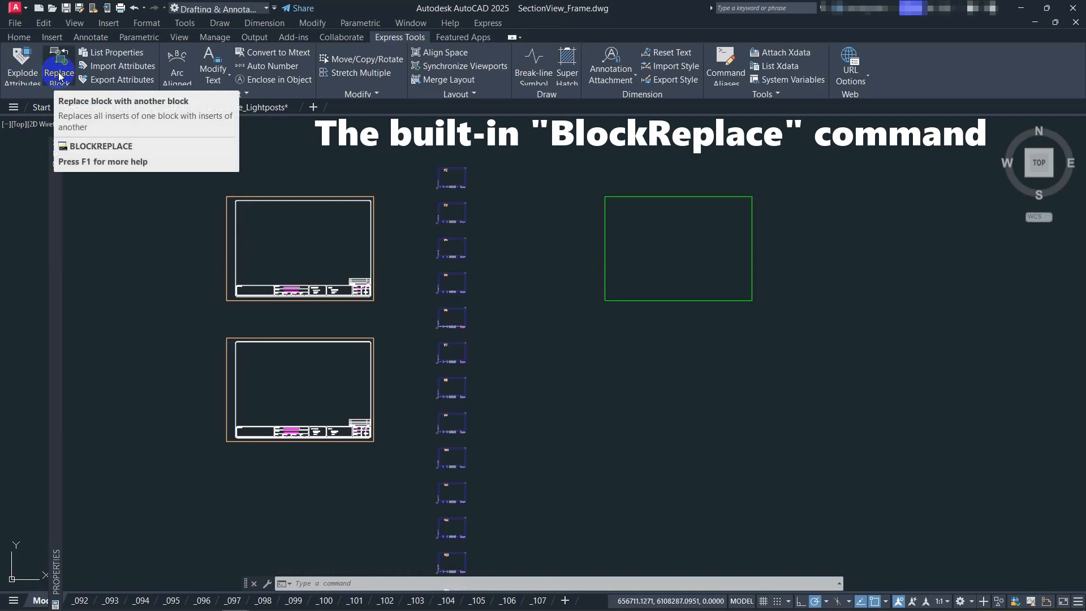
# Step: Replace the A3_Landscape_Bottom_TitleBlock block, picked on the upper large frame, with the small frames' TitleBlock block, without purging unreferenced items
pyautogui.click(58, 75)
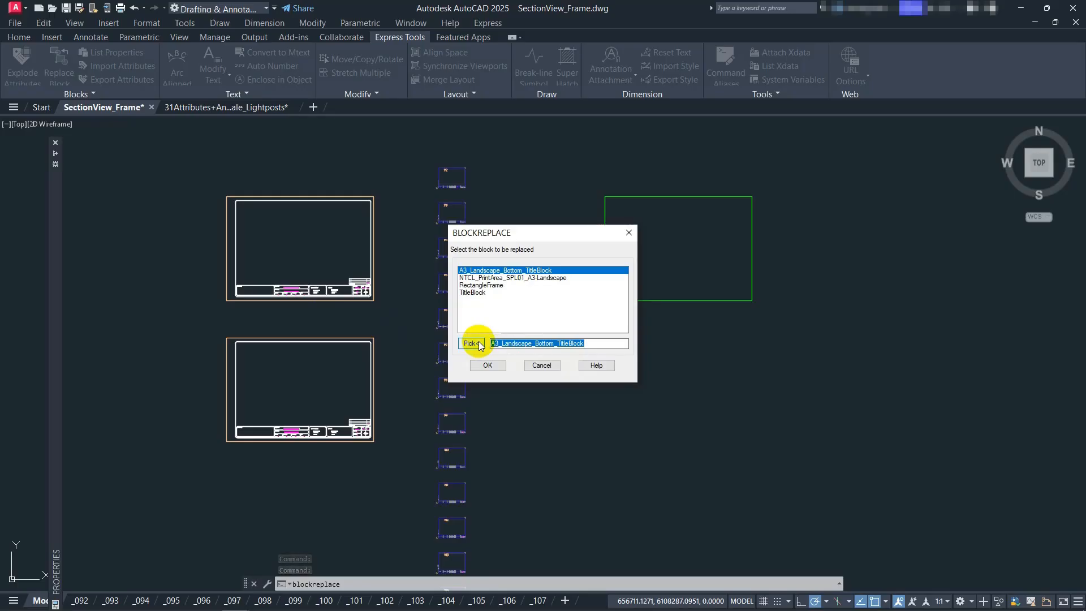
pyautogui.click(475, 344)
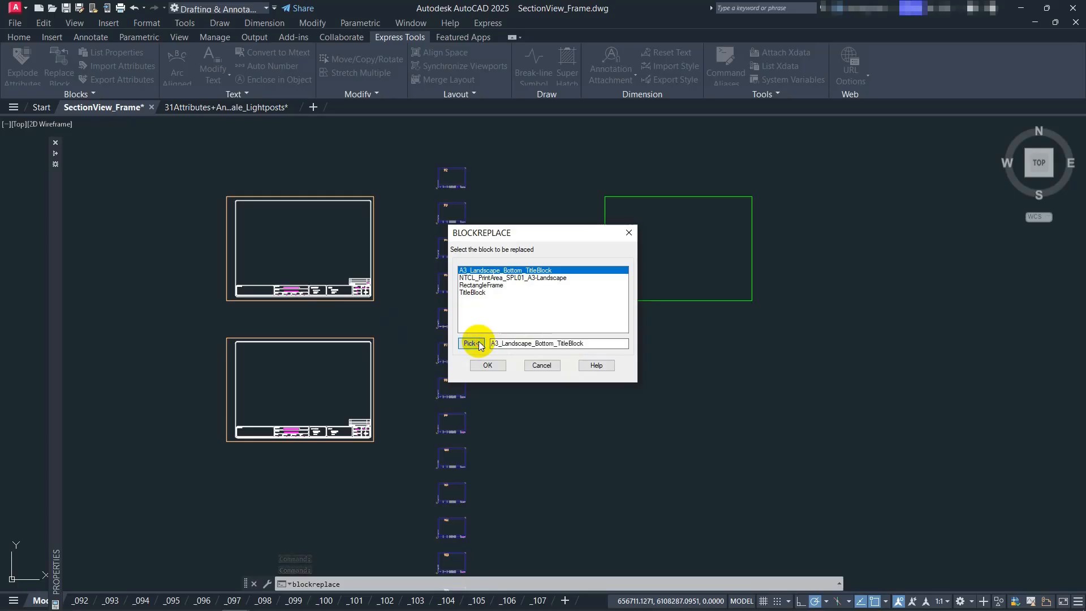
pyautogui.click(346, 301)
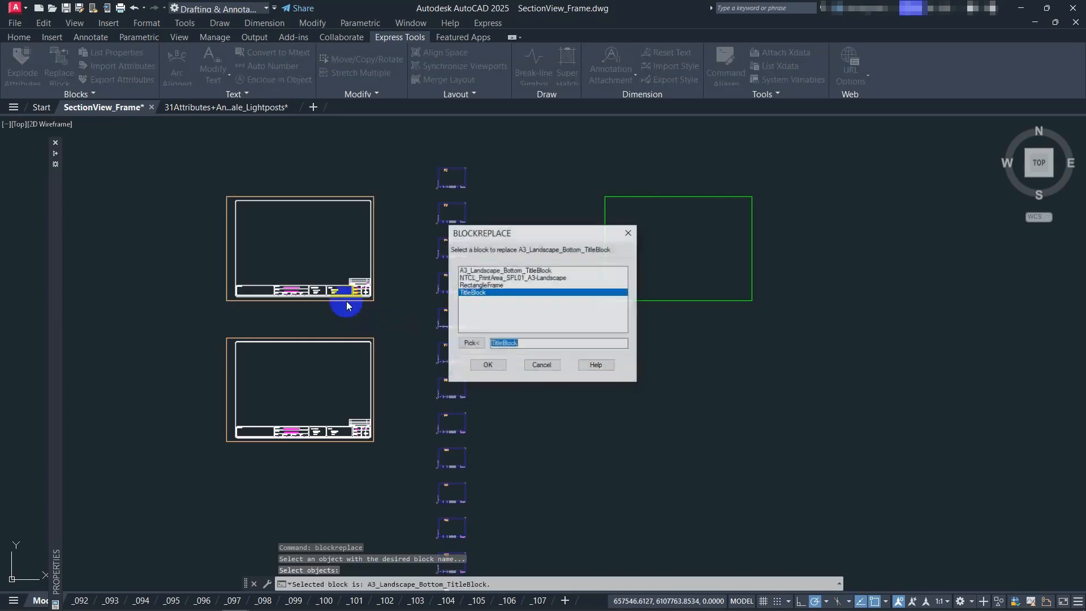
pyautogui.click(474, 344)
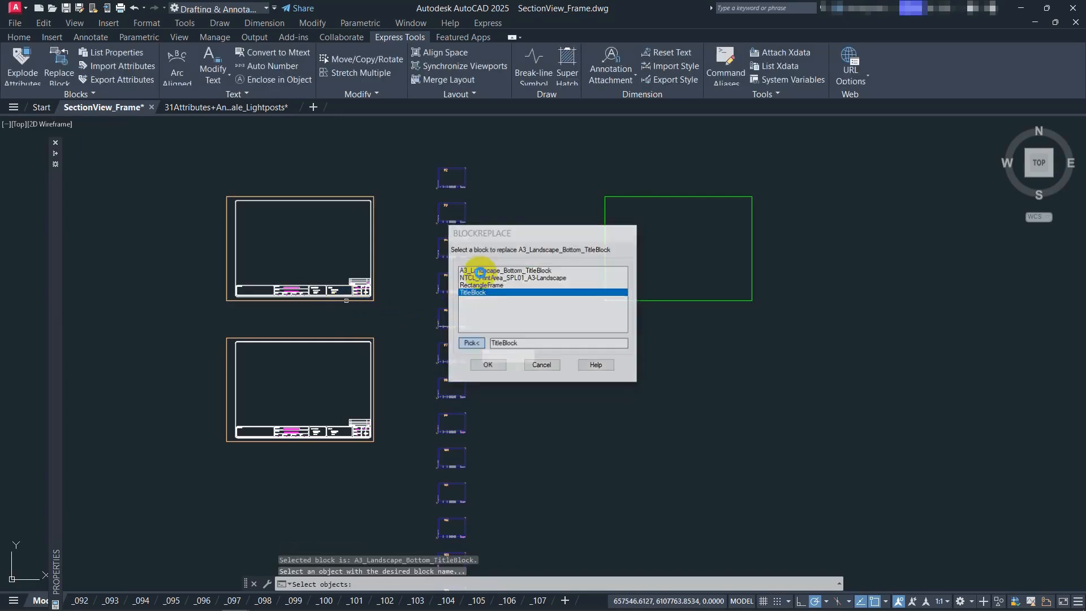
pyautogui.click(459, 186)
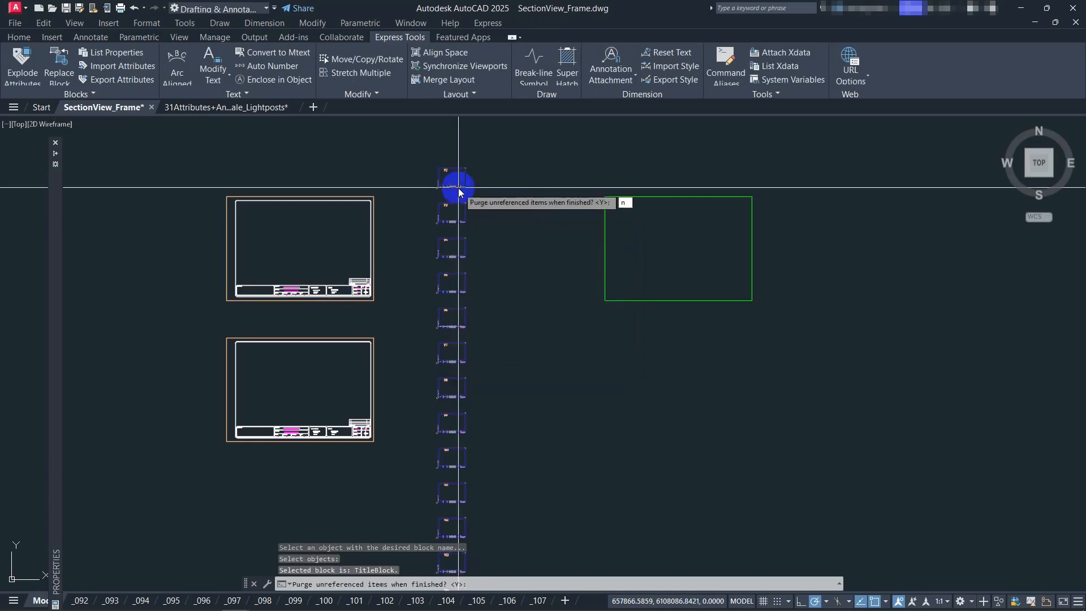
pyautogui.press('Return')
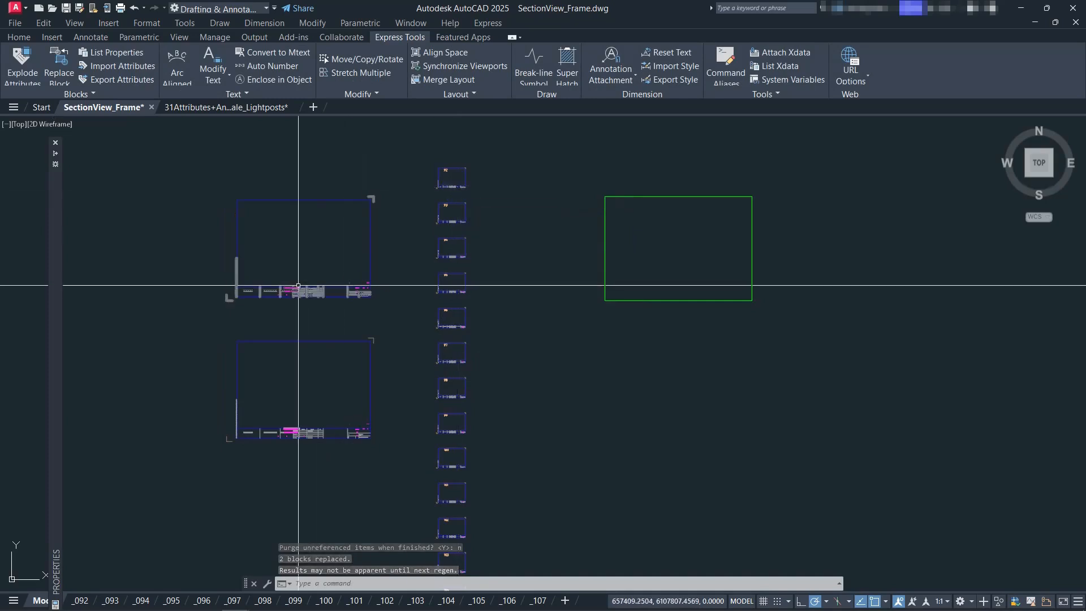
# Step: Examine the attributes of the replaced upper large title block and compare them with those of the small title block above frame 93
pyautogui.scroll(2, 301, 286)
pyautogui.scroll(6, 392, 327)
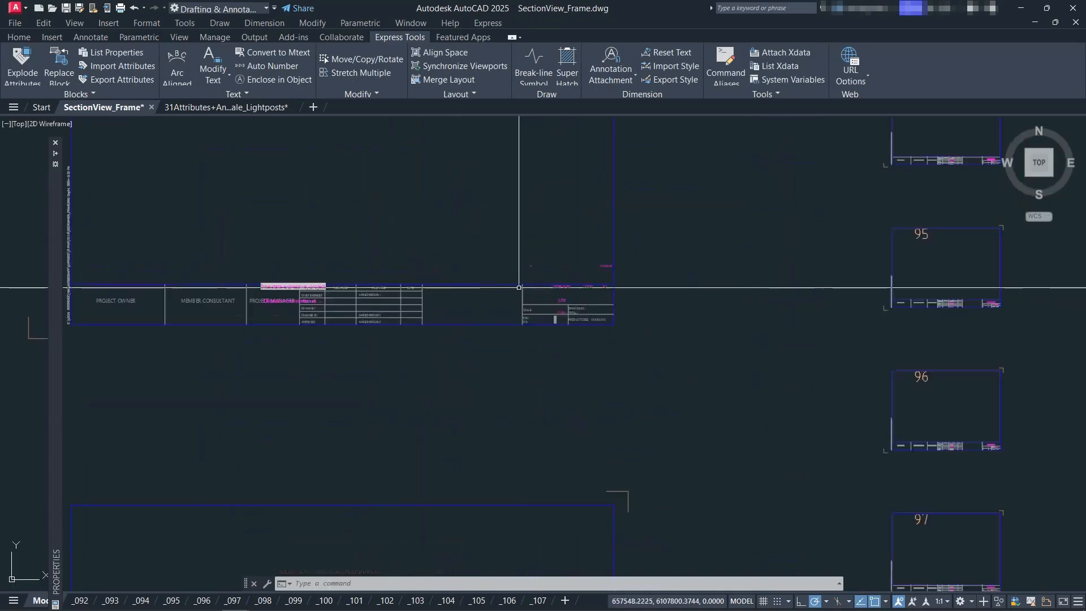
pyautogui.moveTo(594, 314); pyautogui.dragTo(795, 344, button='middle')
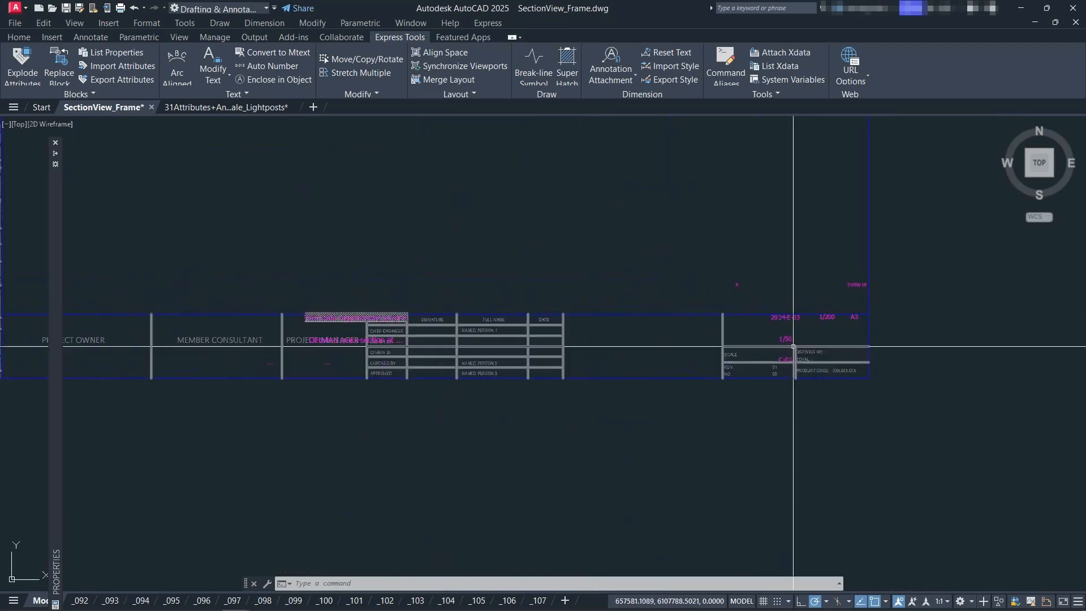
pyautogui.click(796, 345)
pyautogui.moveTo(48, 443)
pyautogui.scroll(-3, 195, 476)
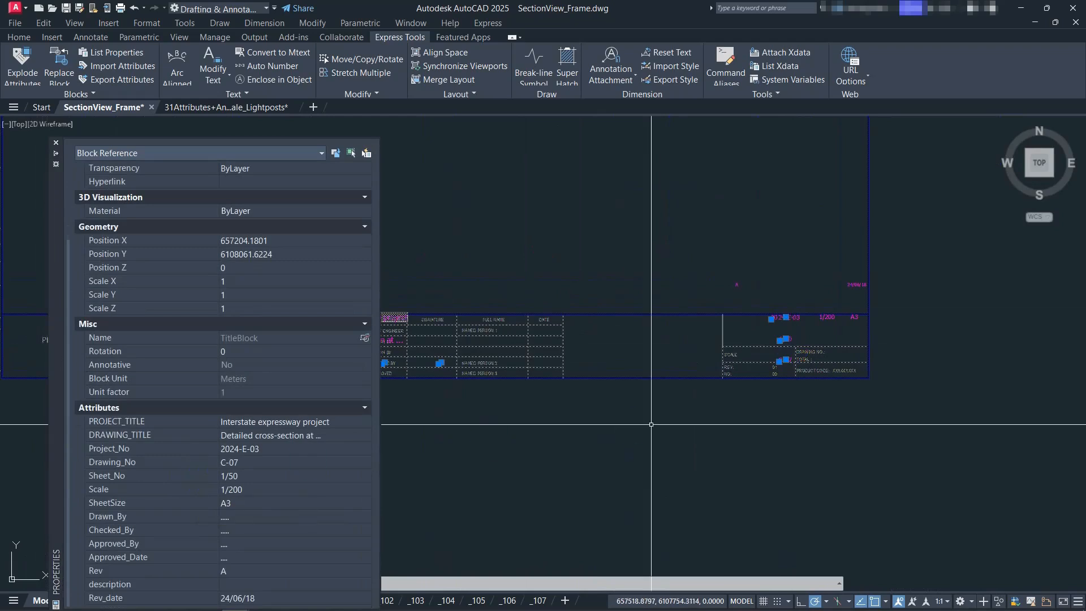
pyautogui.scroll(-4, 305, 526)
pyautogui.scroll(8, 766, 223)
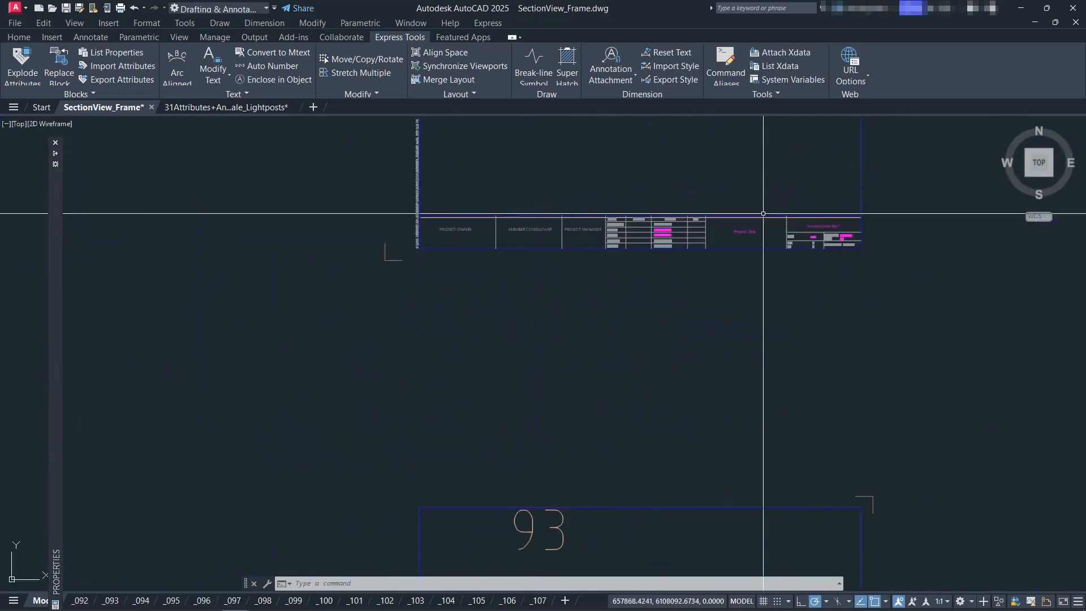
pyautogui.moveTo(49, 404)
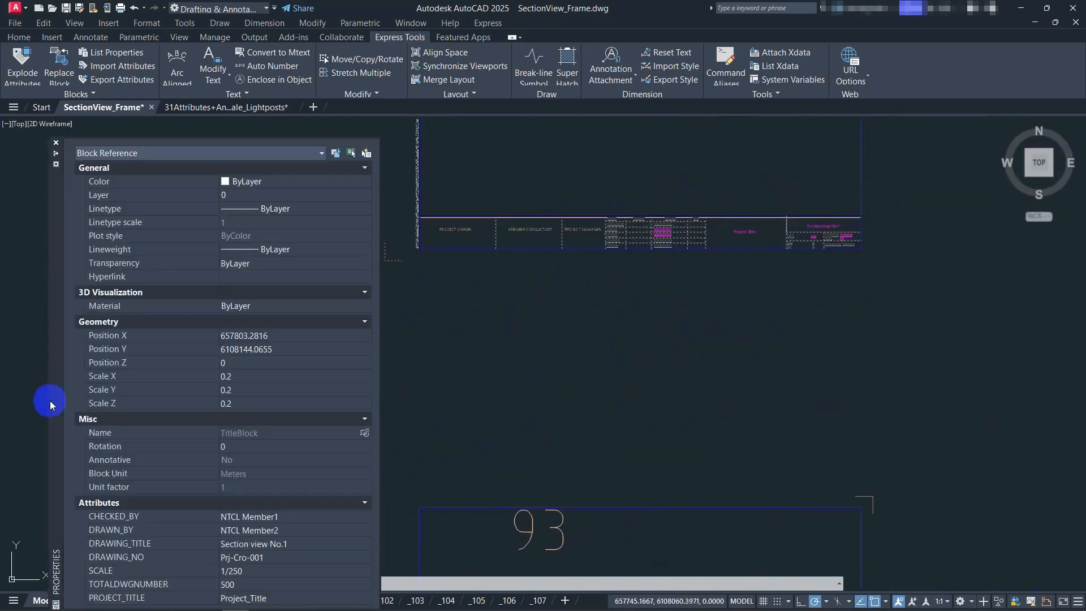
pyautogui.scroll(-3, 773, 286)
pyautogui.scroll(-4, 825, 100)
pyautogui.click(589, 404)
pyautogui.scroll(-3, 606, 359)
pyautogui.moveTo(606, 358); pyautogui.dragTo(606, 327, button='middle')
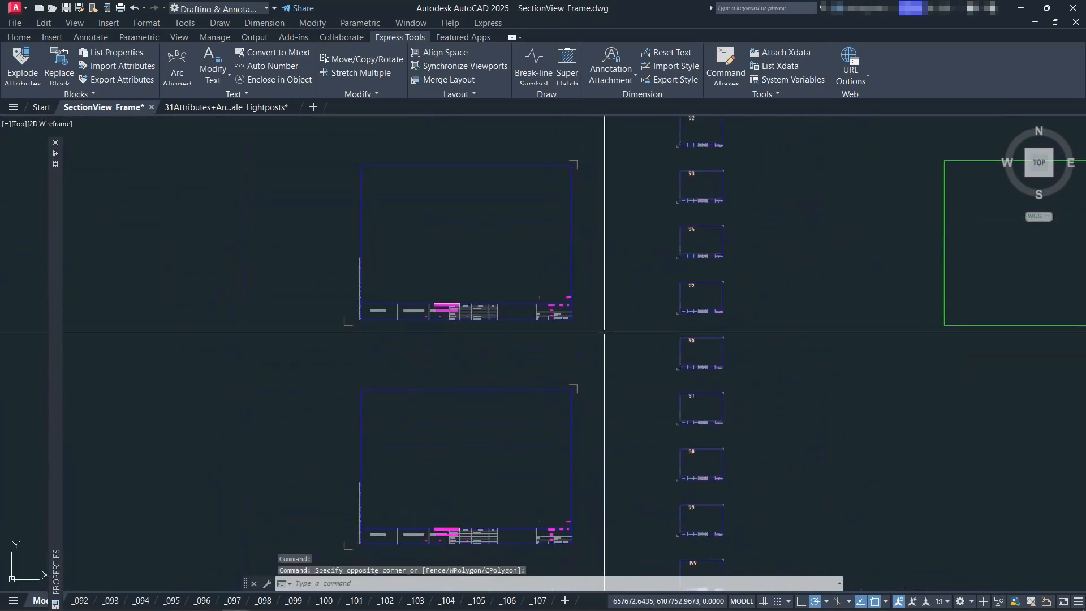
# Step: Synchronize the attributes of the TitleBlock block with BATTMAN
pyautogui.scroll(-1, 569, 352)
pyautogui.write('BATTMAN')
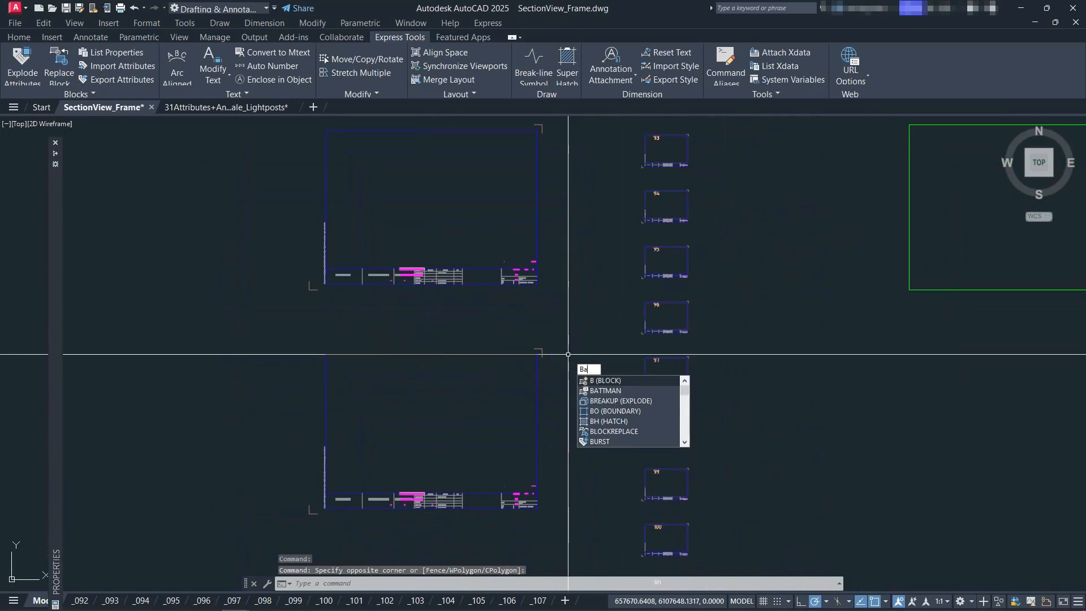
pyautogui.press('Return')
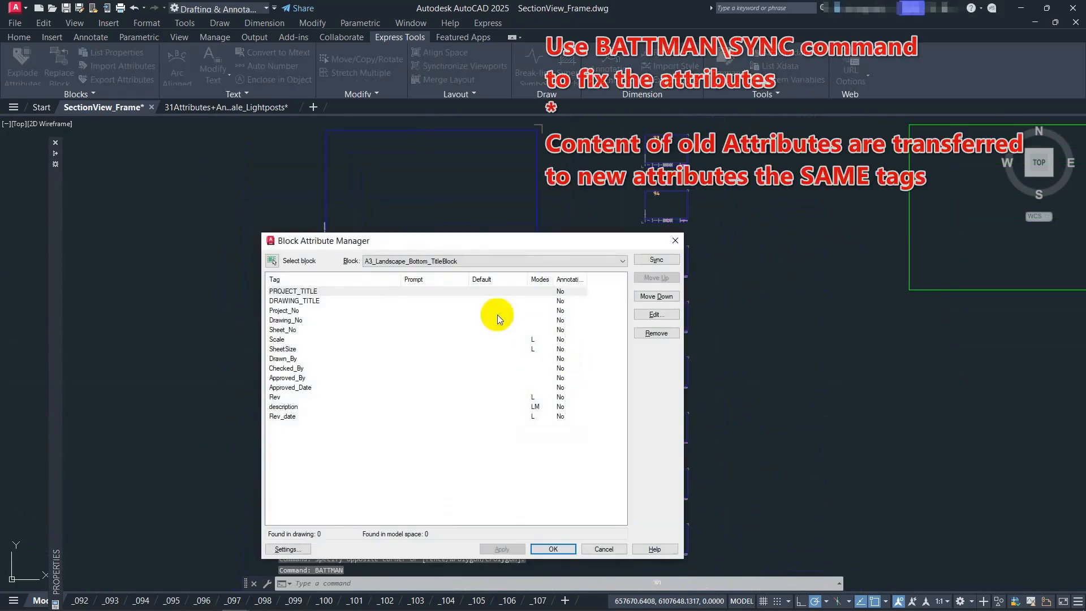
pyautogui.click(616, 262)
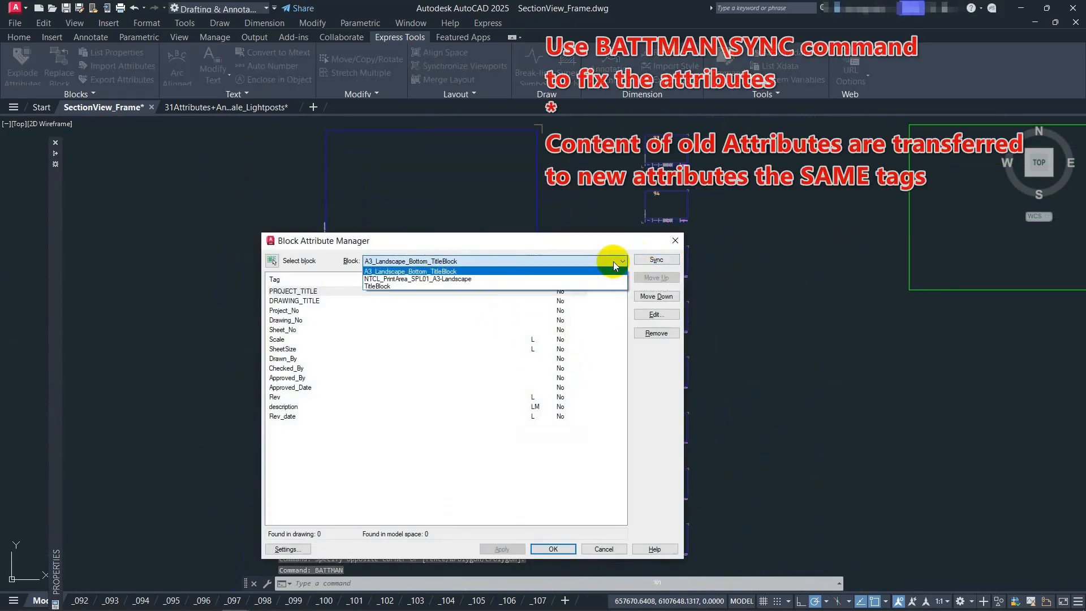
pyautogui.click(573, 288)
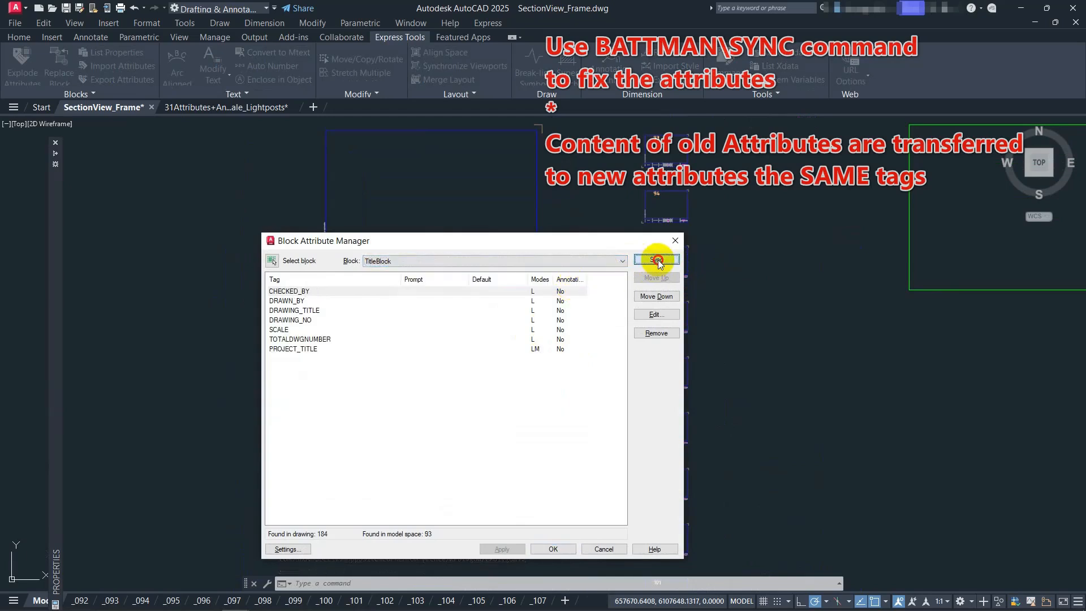
pyautogui.click(659, 262)
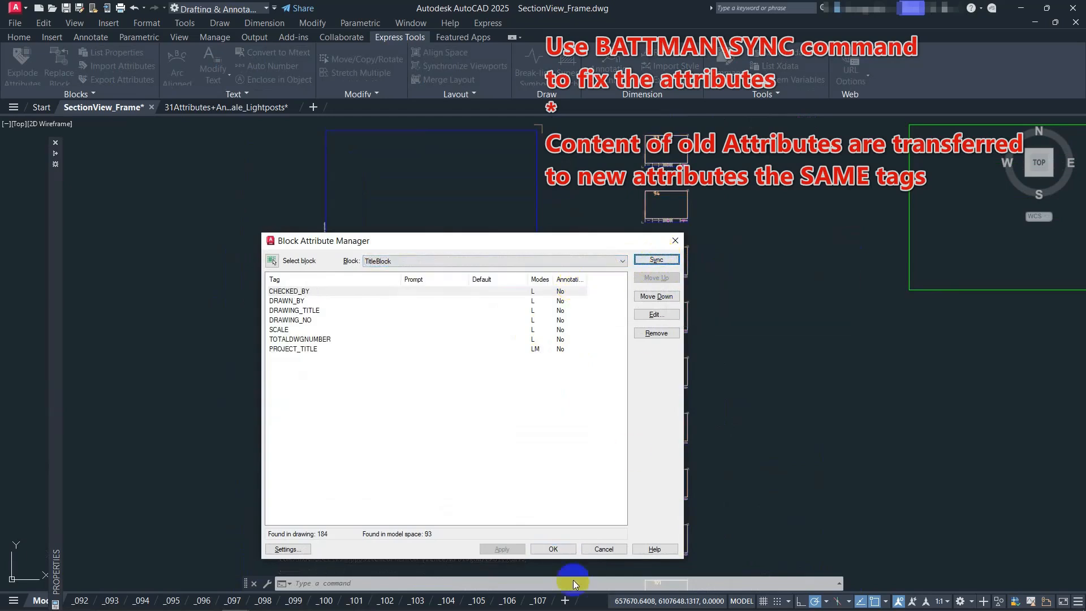
pyautogui.click(556, 543)
# Step: Examine the attribute values of the synchronized large title block and the properties of the green rectangle block
pyautogui.scroll(5, 759, 277)
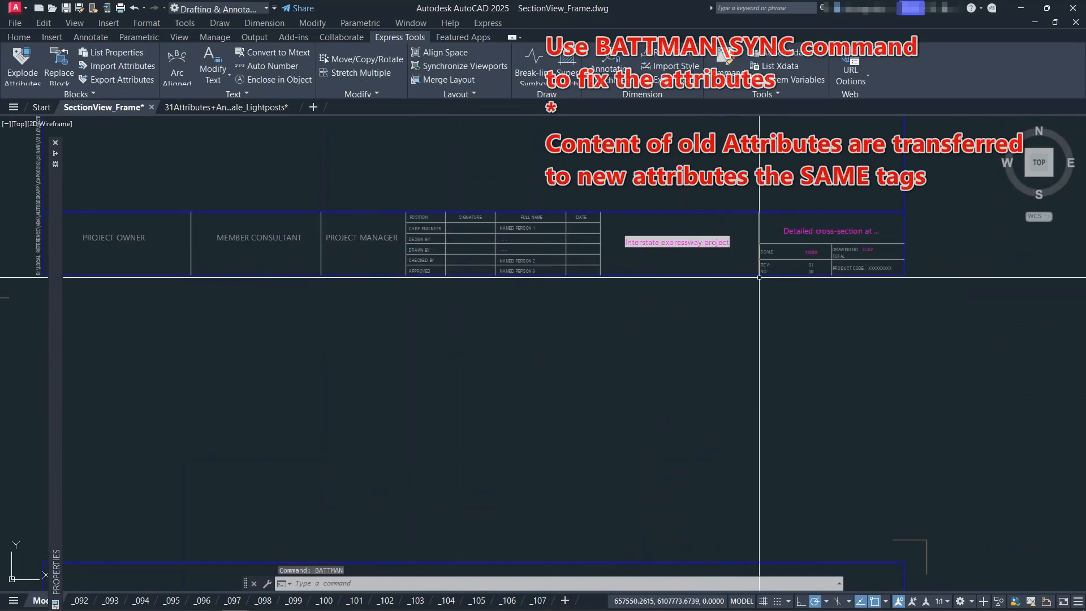
pyautogui.scroll(2, 885, 323)
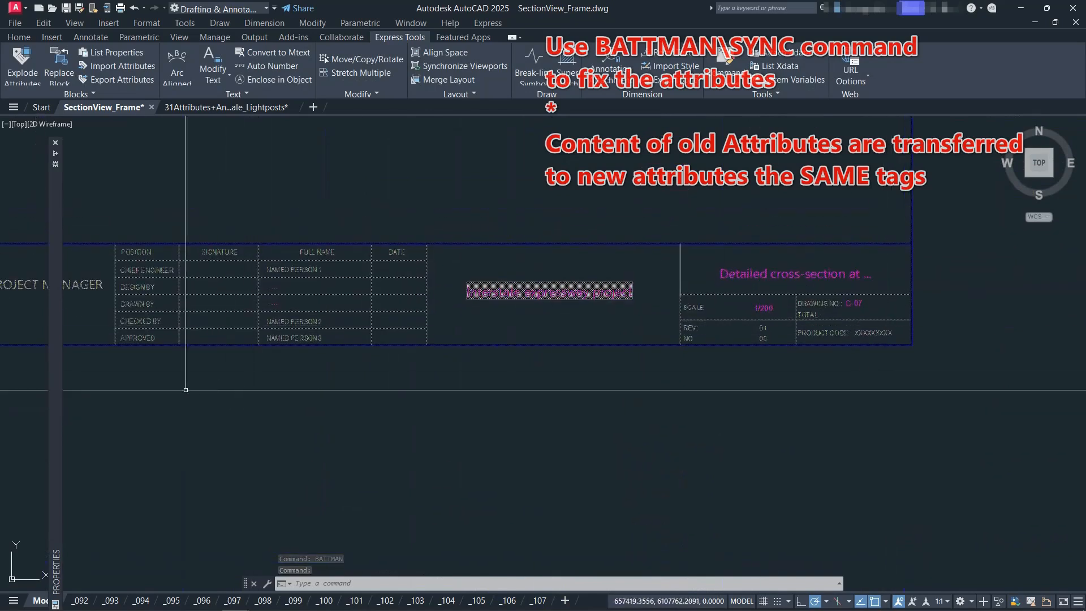
pyautogui.moveTo(50, 395)
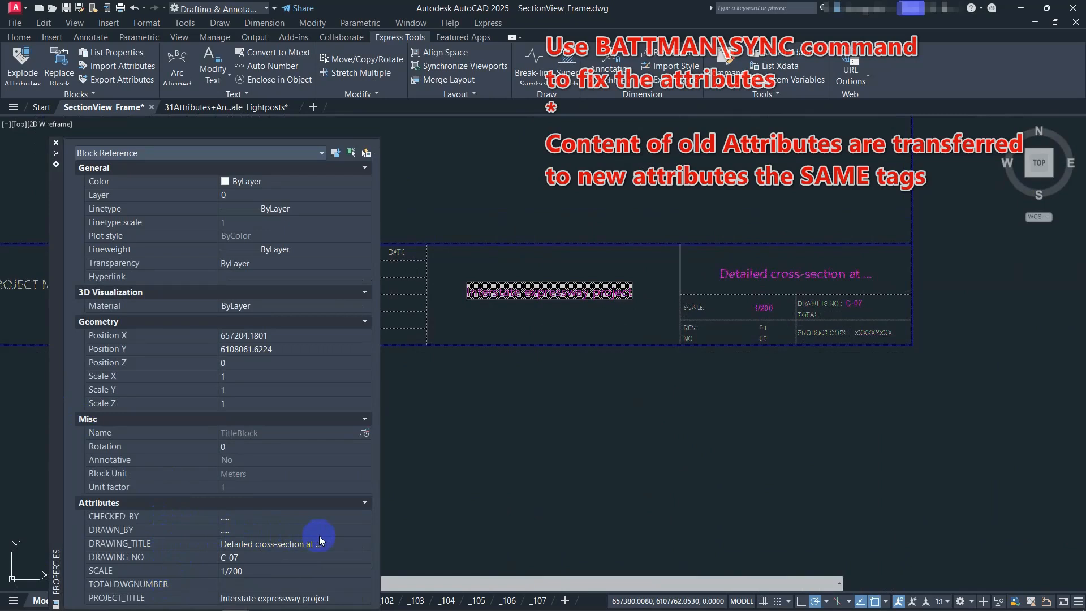
pyautogui.scroll(-5, 666, 372)
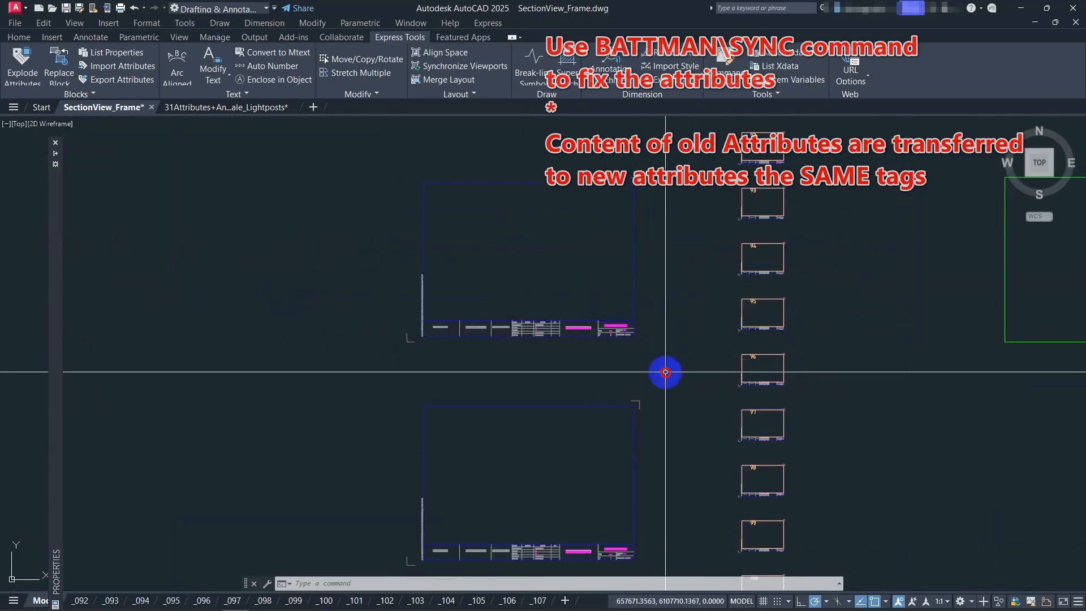
pyautogui.scroll(-3, 666, 372)
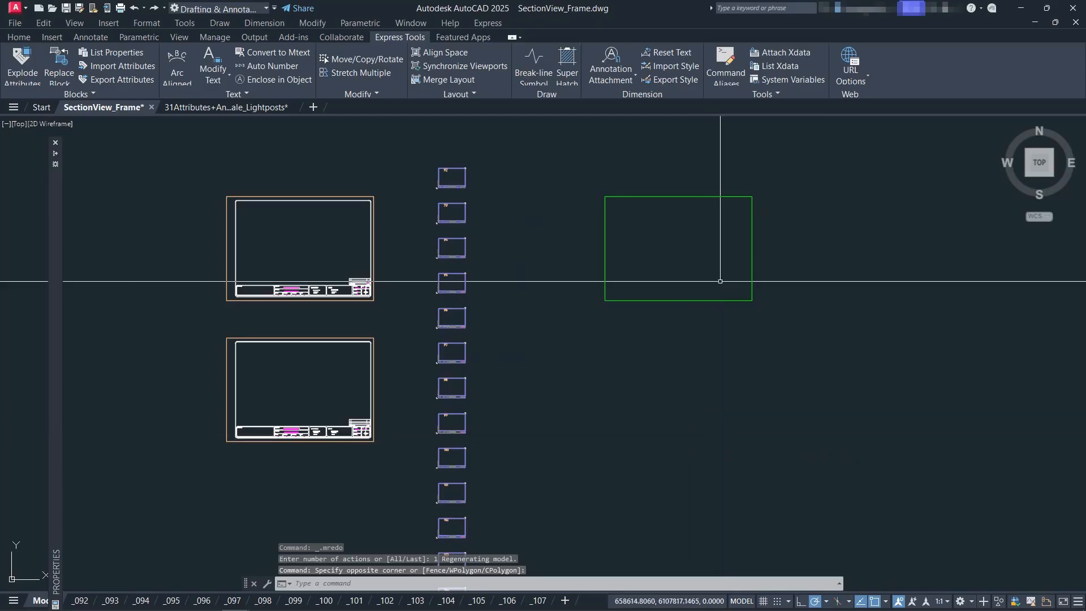
pyautogui.click(669, 296)
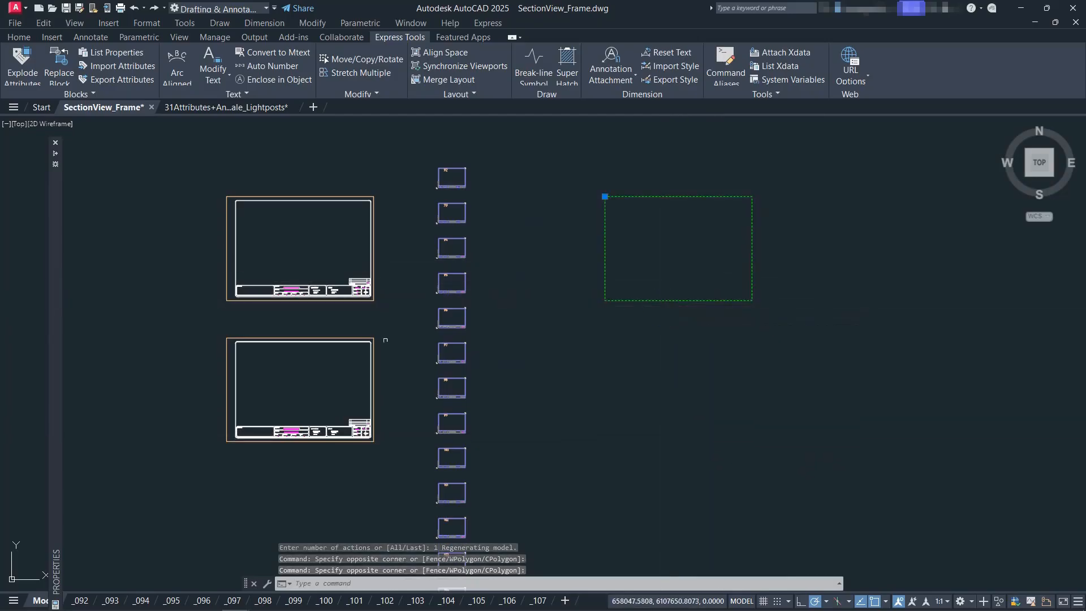
pyautogui.click(58, 378)
pyautogui.press('Escape')
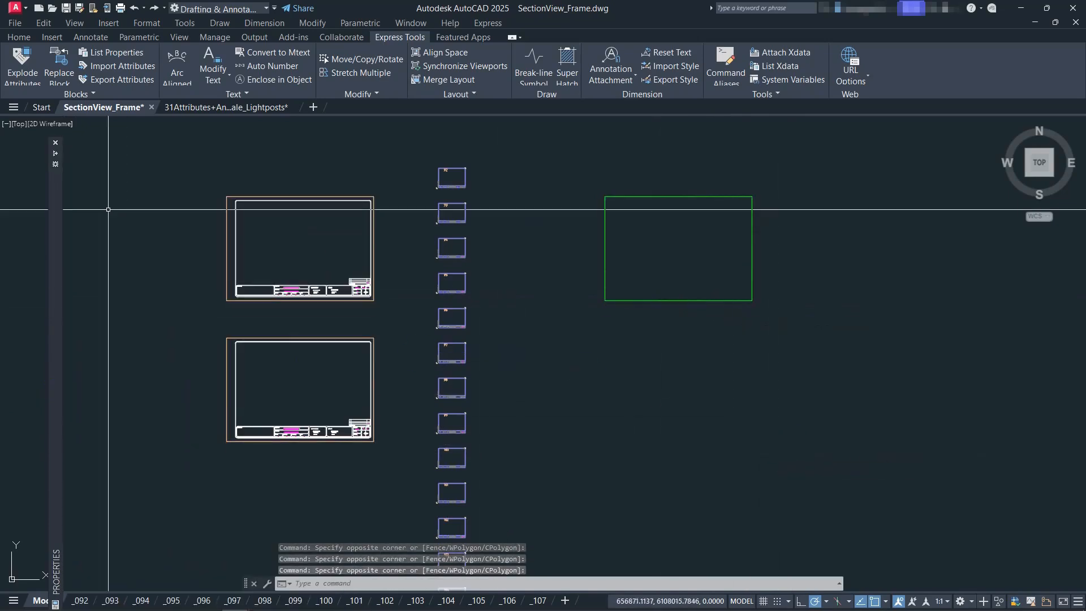
# Step: Replace the A3_Landscape_Bottom_TitleBlock block with the green RectangleFrame block using BLOCKREPLACE, without purging unreferenced items
pyautogui.click(59, 67)
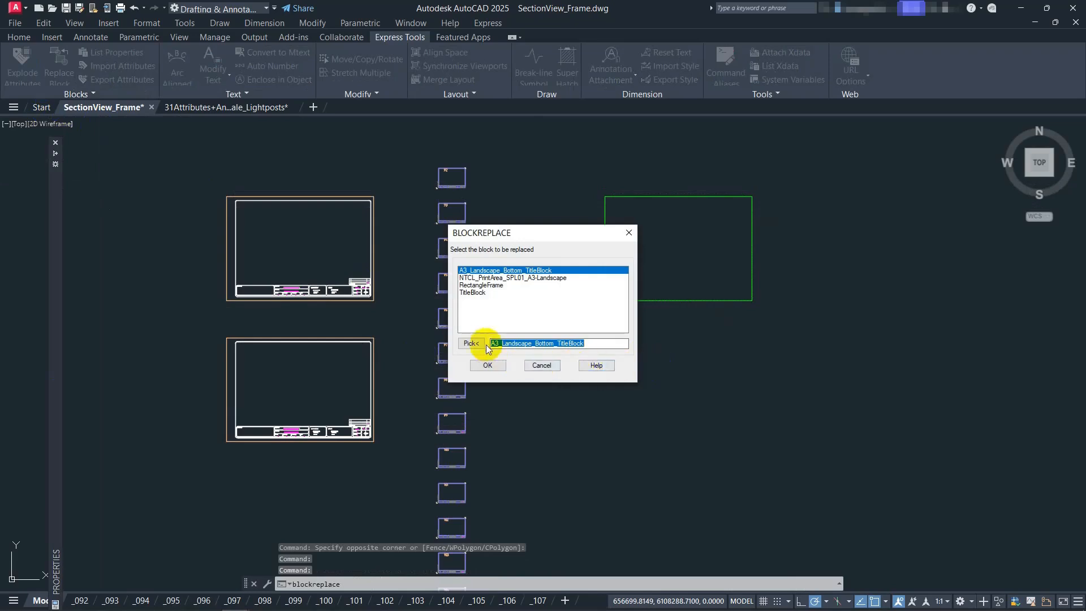
pyautogui.click(471, 343)
pyautogui.click(344, 294)
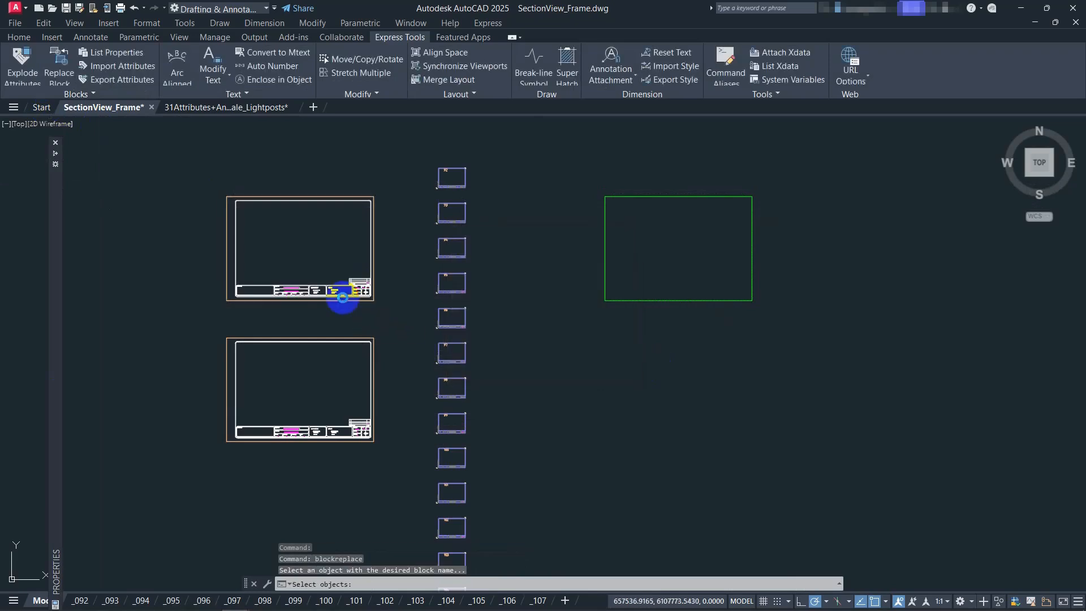
pyautogui.click(465, 342)
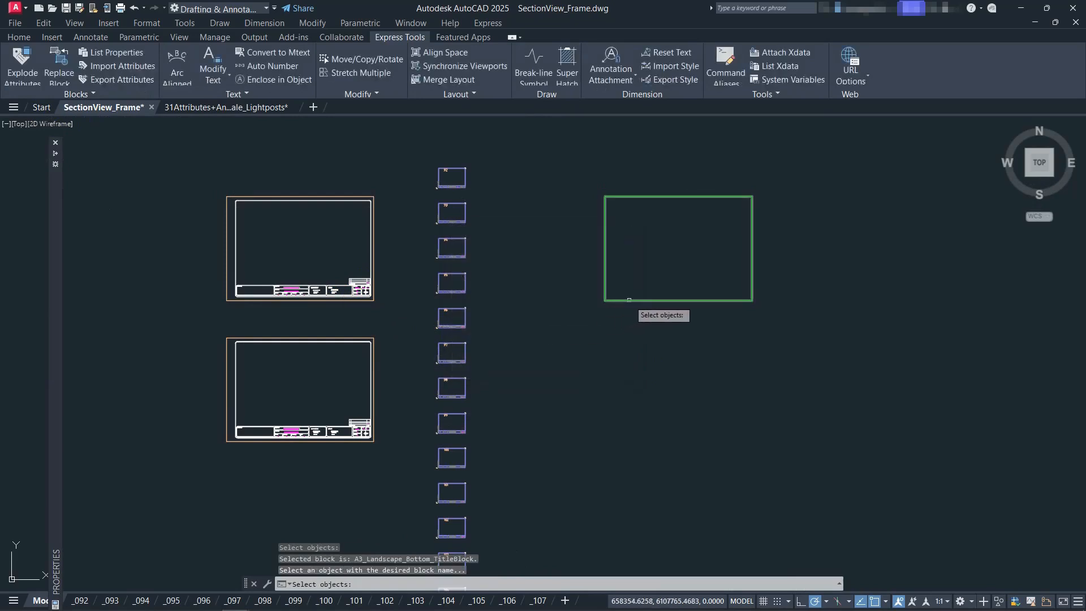
pyautogui.click(629, 301)
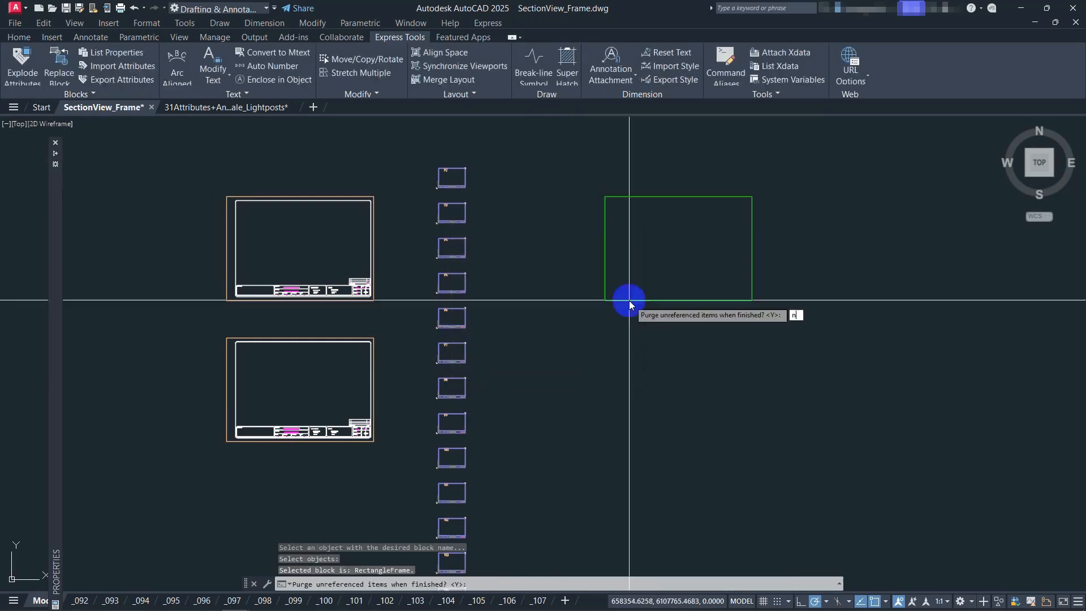
pyautogui.press('Return')
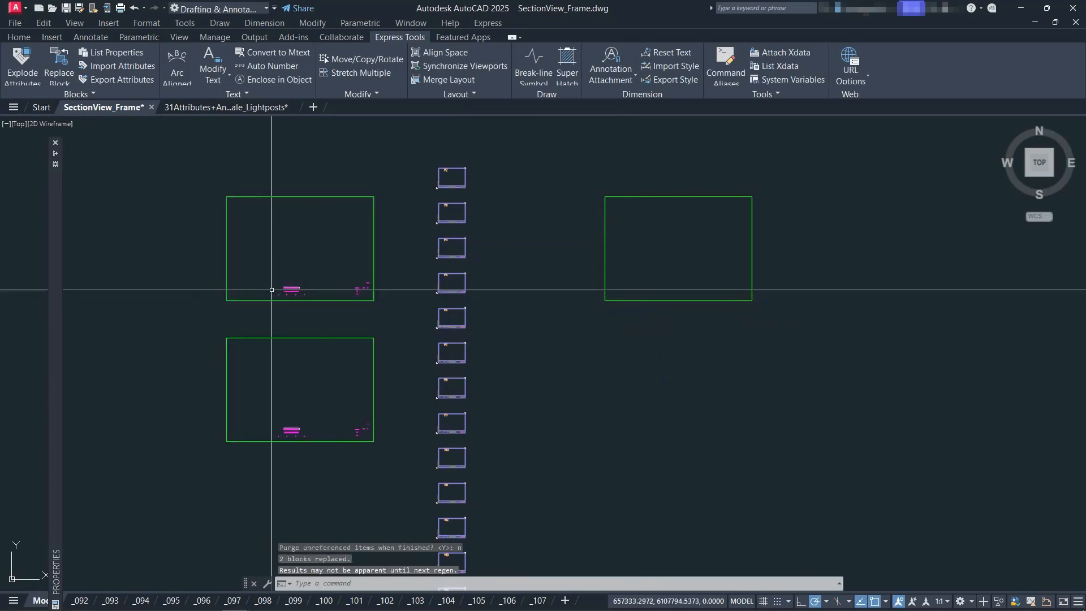
# Step: Examine the upper large frame for old title block attributes after its replacement with RectangleFrame
pyautogui.scroll(8, 272, 290)
pyautogui.click(432, 406)
pyautogui.click(241, 257)
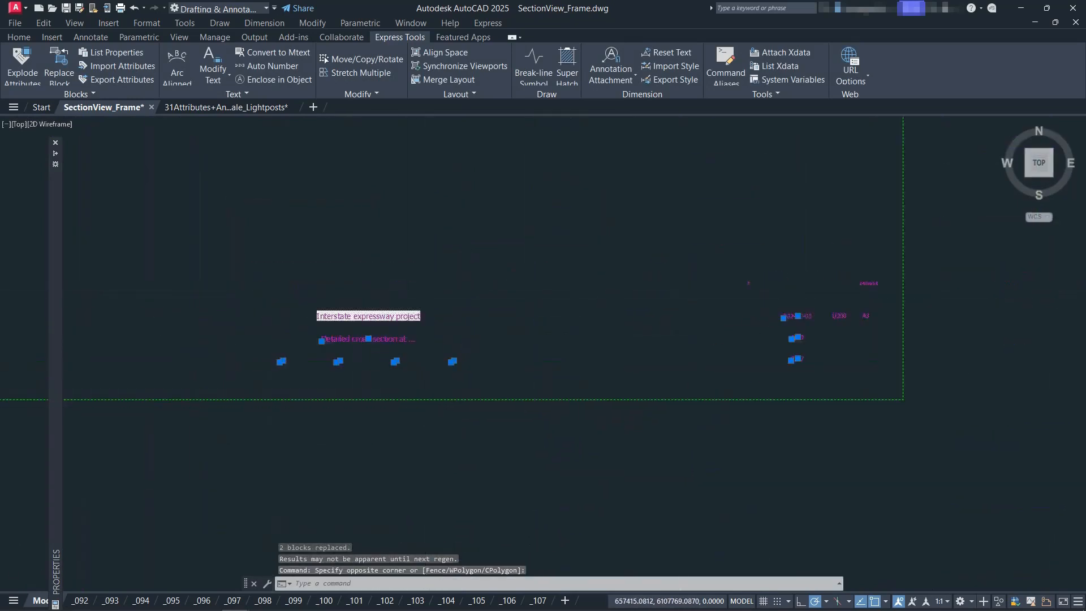
pyautogui.scroll(-5, 418, 375)
pyautogui.moveTo(53, 436)
pyautogui.scroll(-3, 232, 525)
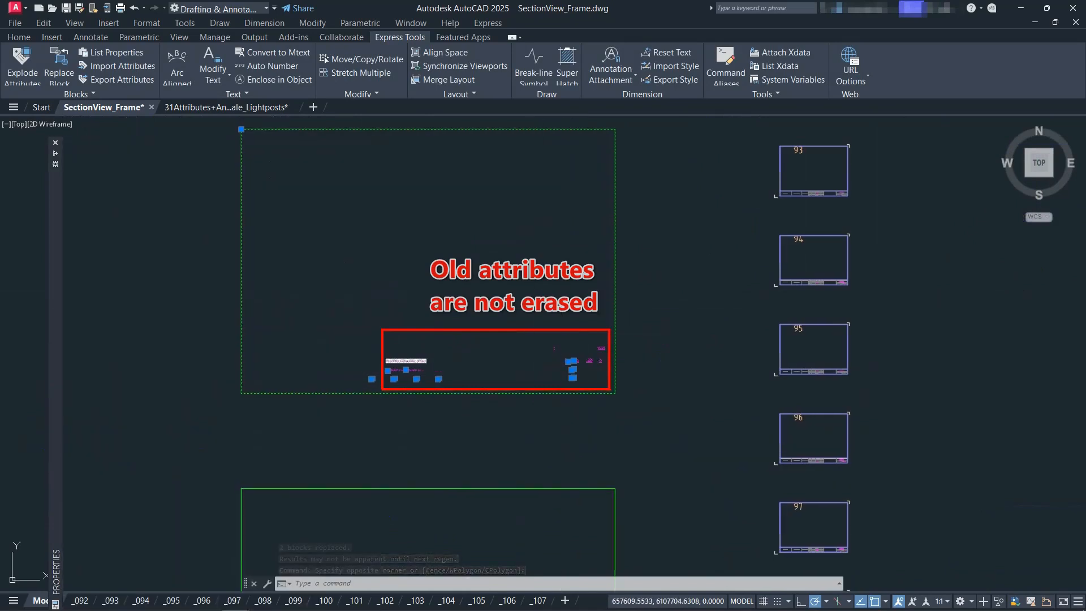
pyautogui.scroll(-5, 497, 360)
pyautogui.press('Escape')
pyautogui.press('Escape')
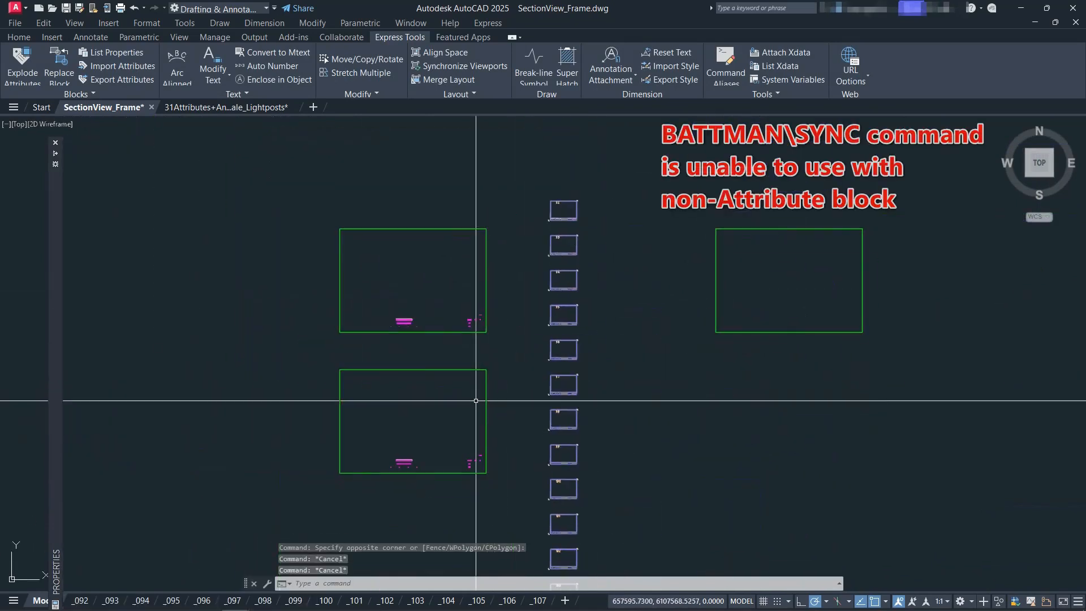
# Step: Check with BATTMAN whether RectangleFrame is among the blocks available for attribute synchronization
pyautogui.write('battman')
pyautogui.press('Return')
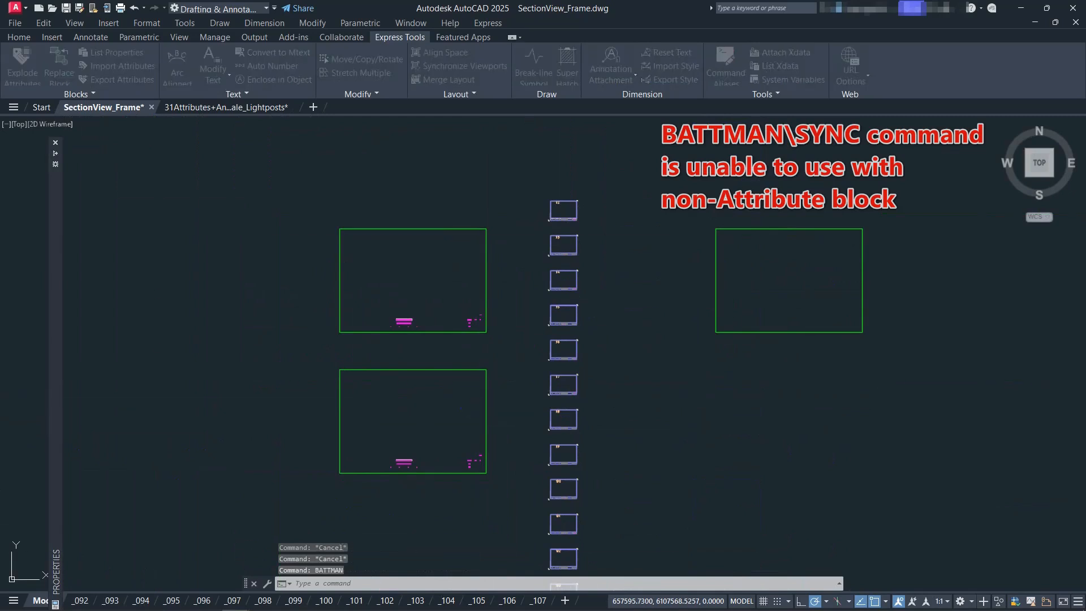
pyautogui.click(446, 265)
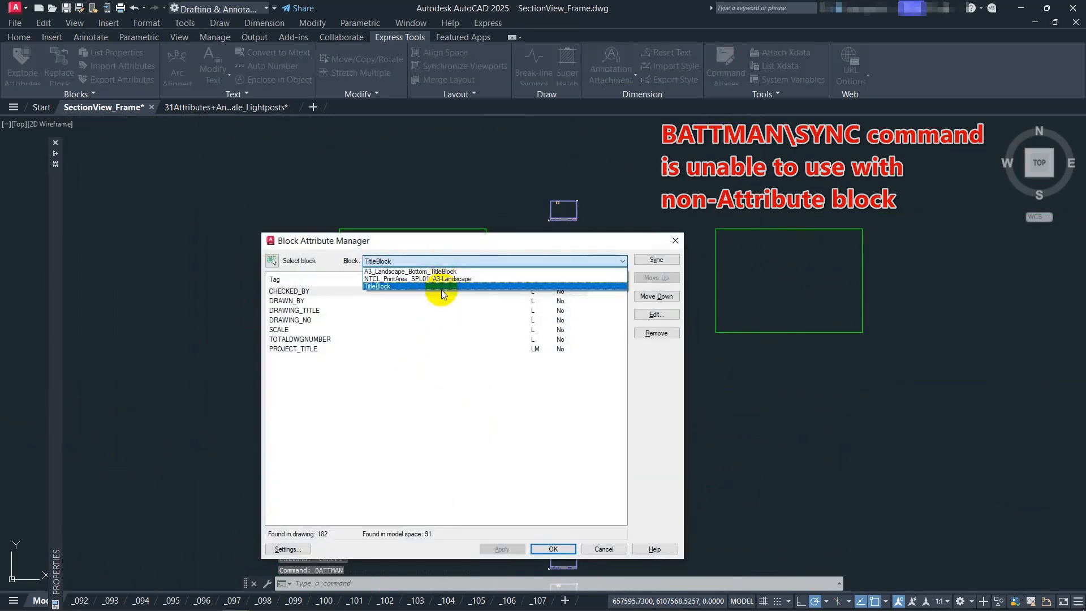
pyautogui.click(608, 245)
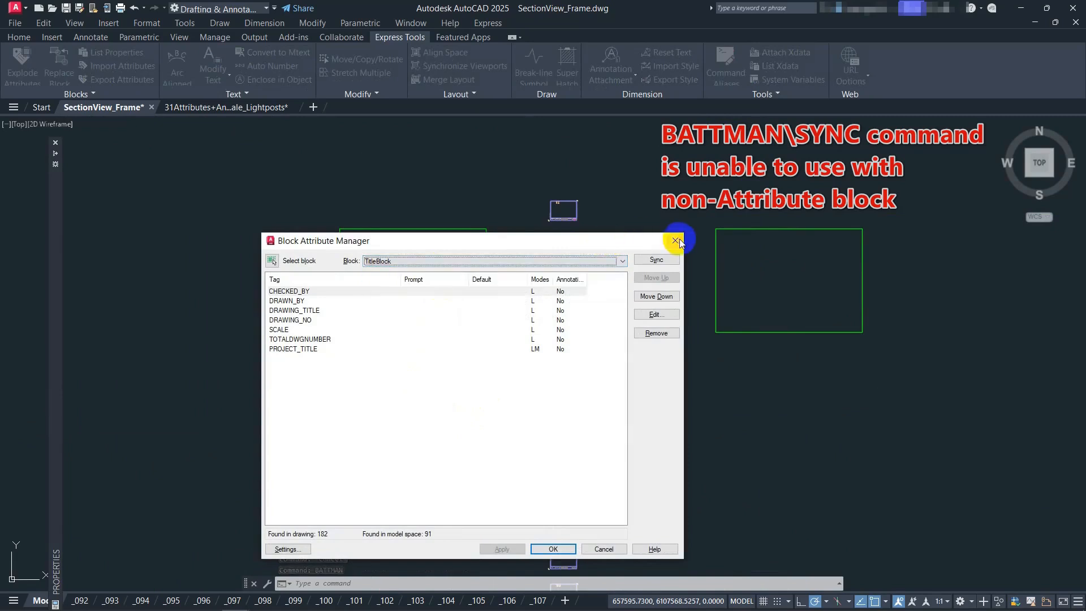
# Step: Review the attribute list of A3_Landscape_Bottom_TitleBlock in the Block Attribute Manager, close it and check the green rectangle's block name
pyautogui.click(622, 261)
pyautogui.click(617, 270)
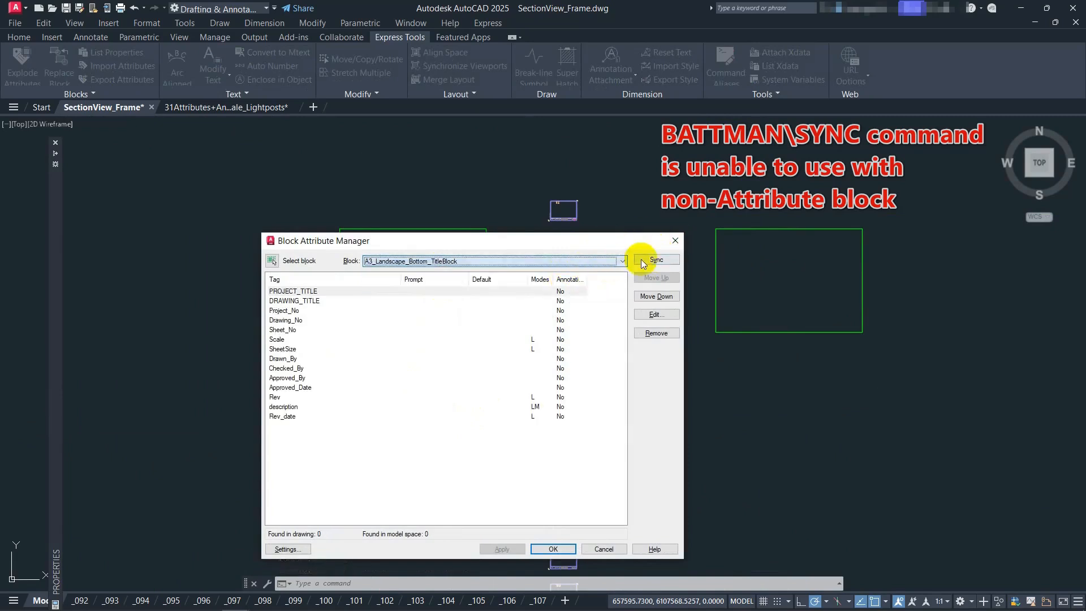
pyautogui.click(606, 261)
pyautogui.click(676, 244)
pyautogui.click(677, 243)
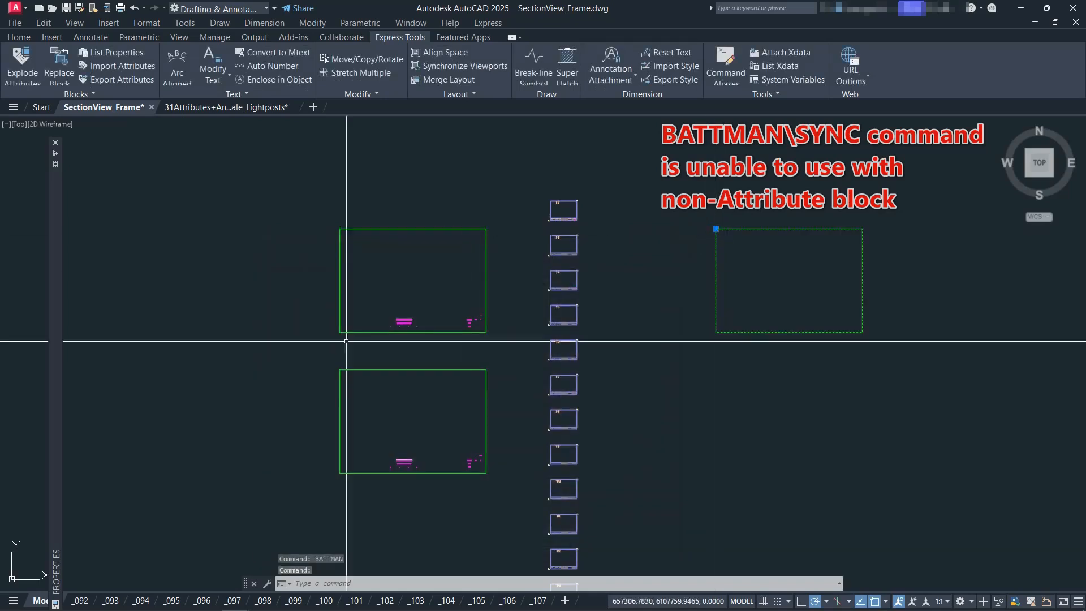
pyautogui.moveTo(55, 364)
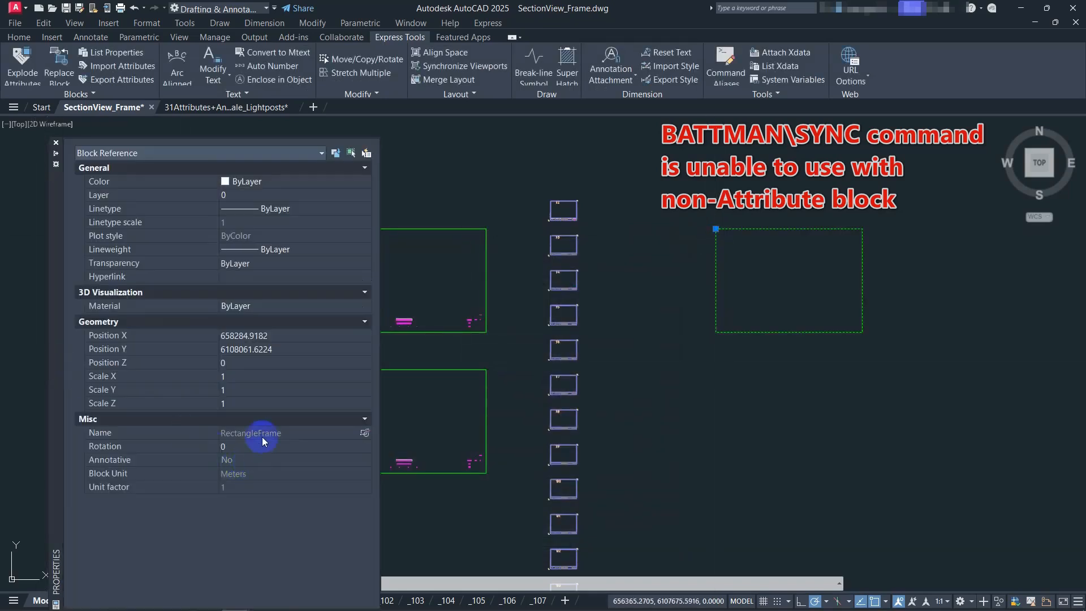
pyautogui.moveTo(485, 350); pyautogui.dragTo(462, 321, button='middle')
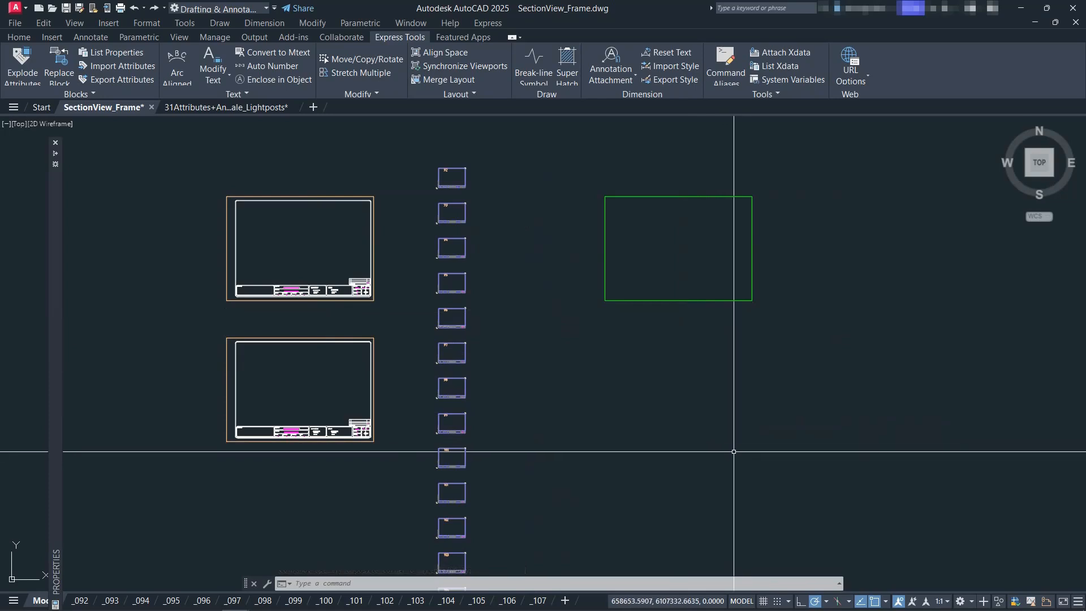
# Step: Select the small lighting pole block below the green rectangle and examine its annotative, custom and attribute properties
pyautogui.click(603, 385)
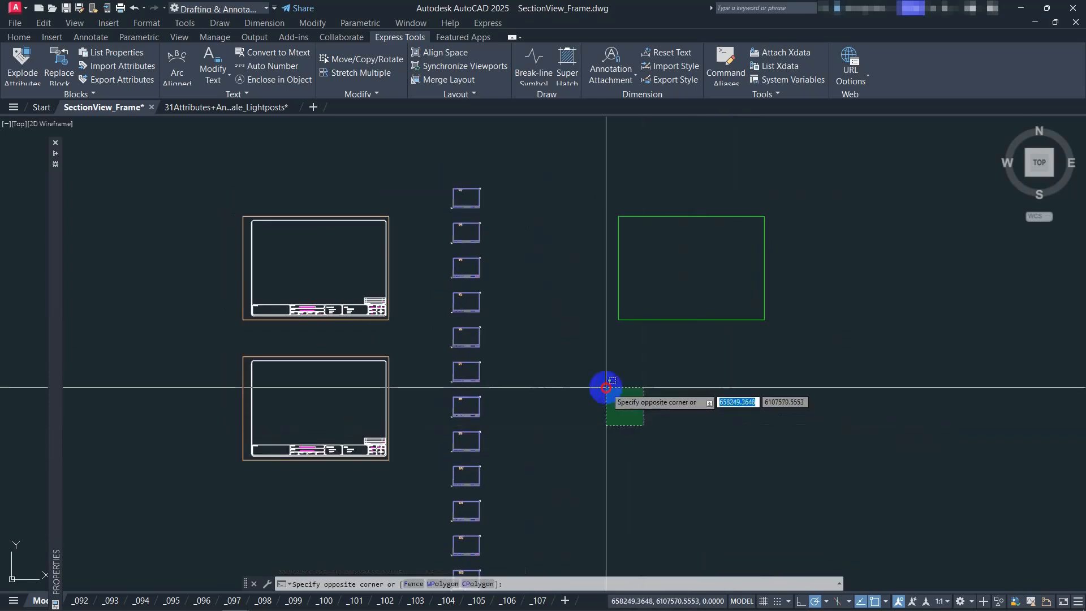
pyautogui.click(48, 389)
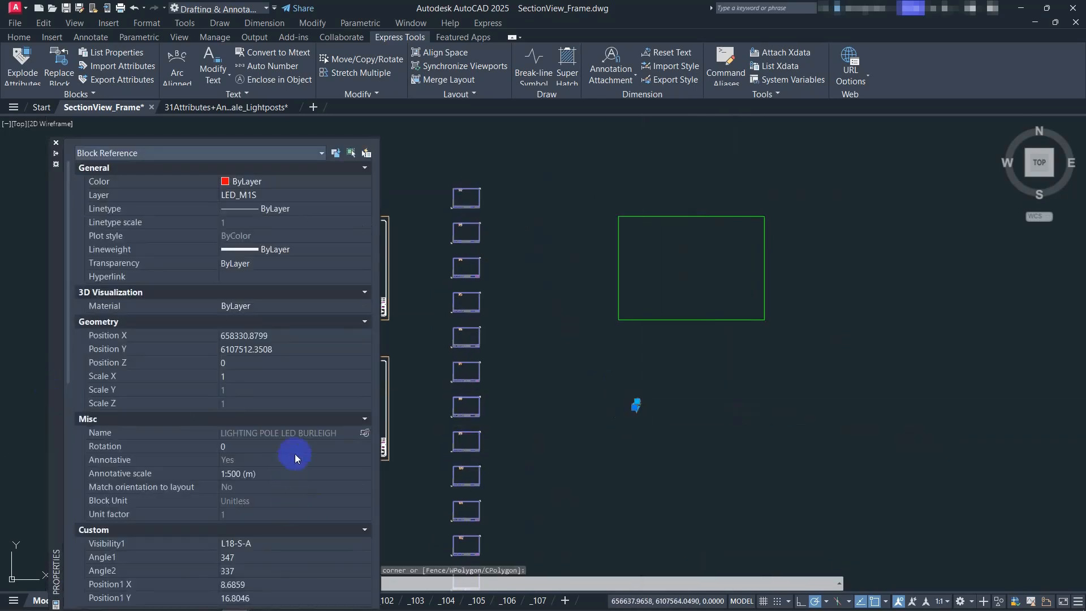
pyautogui.scroll(-5, 296, 452)
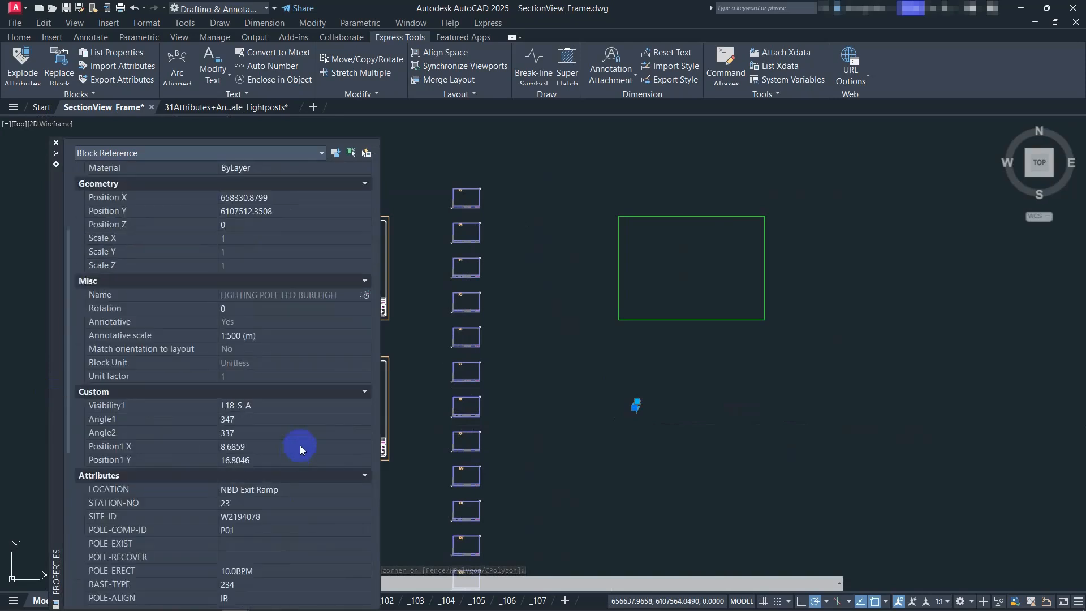
pyautogui.scroll(-2, 305, 437)
pyautogui.scroll(-2, 304, 437)
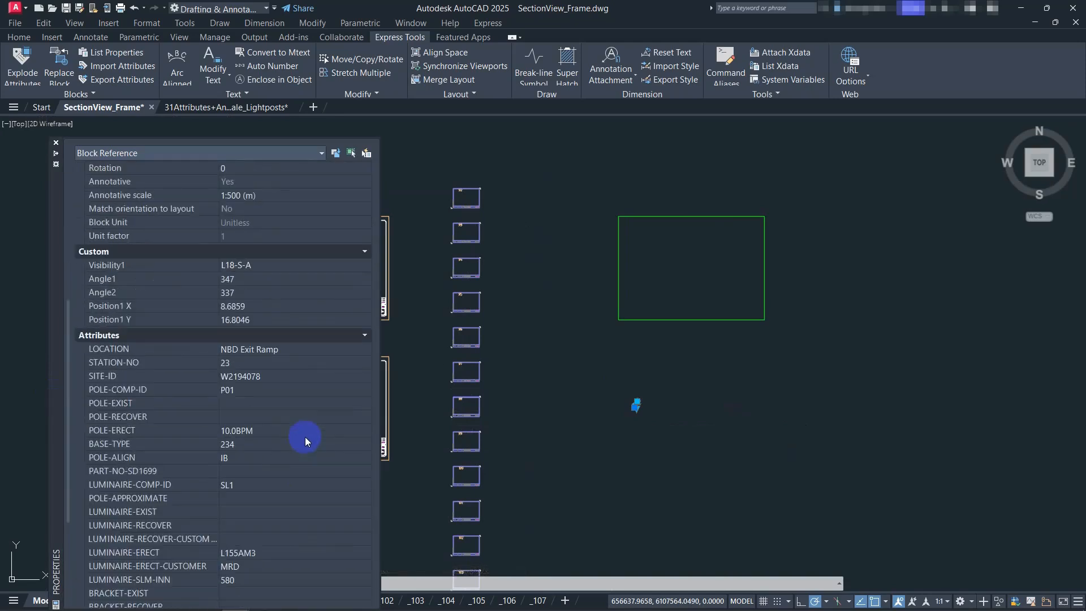
# Step: Try the L100-S-A-NO_POLE state on the lighting pole block and set its Visibility1 to L100-S-A
pyautogui.click(350, 264)
pyautogui.click(366, 267)
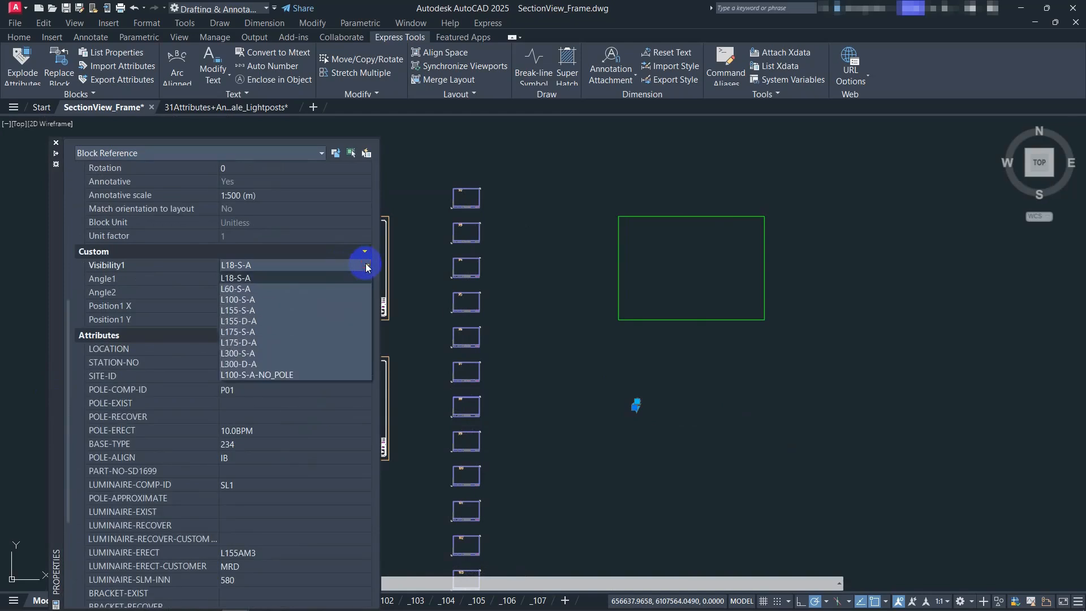
pyautogui.click(313, 373)
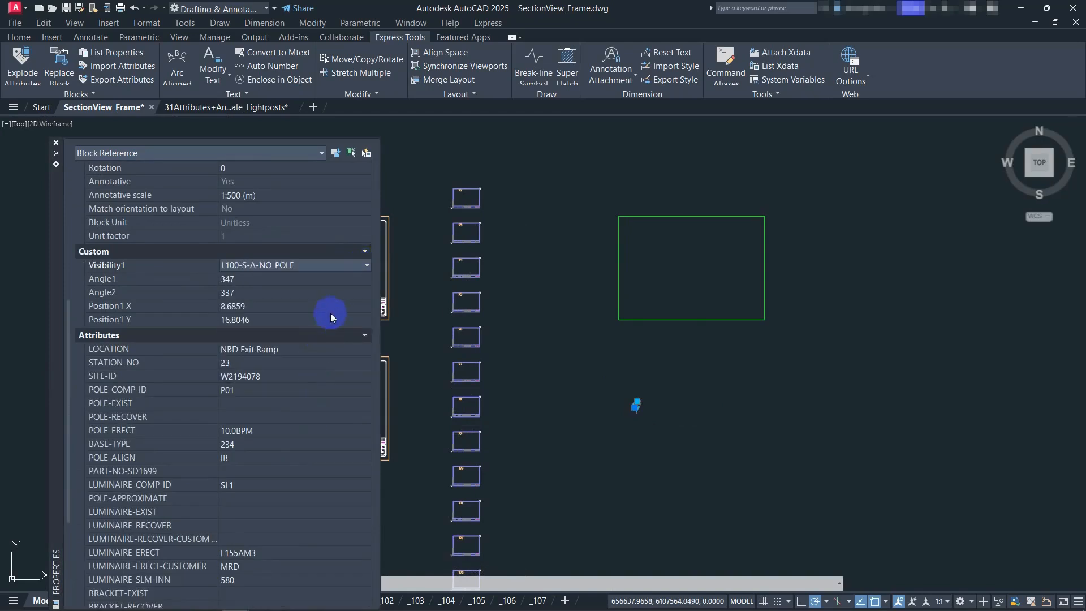
pyautogui.click(341, 280)
pyautogui.click(327, 297)
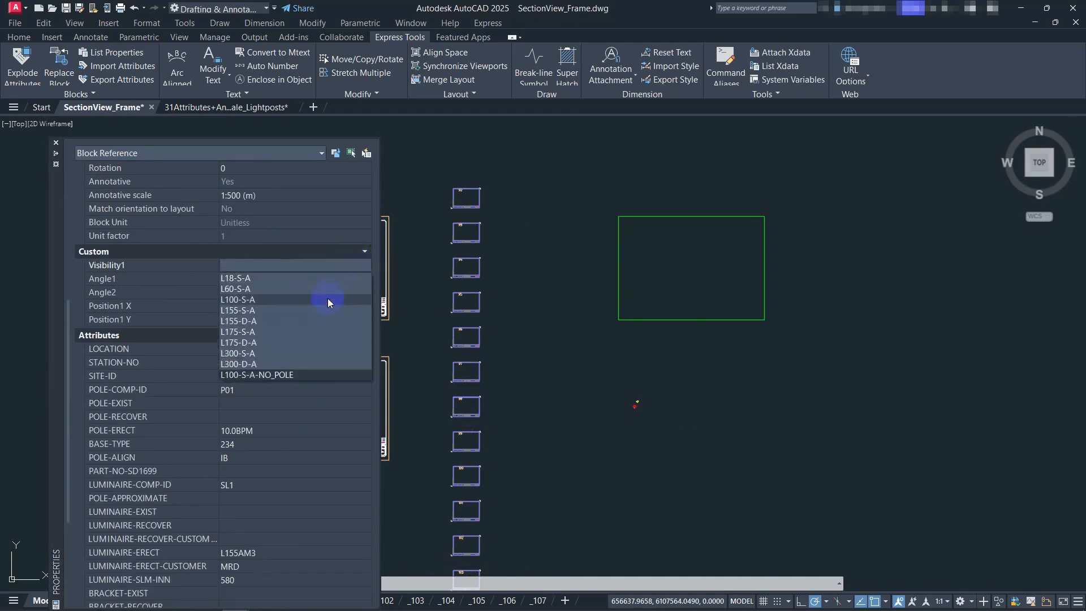
pyautogui.scroll(12, 637, 413)
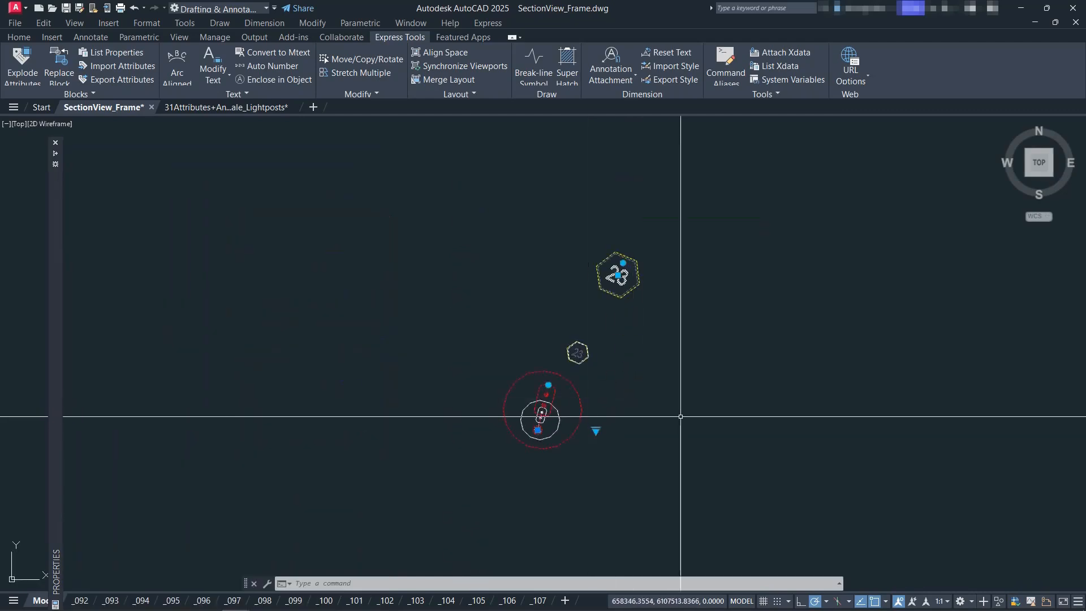
# Step: Add the 1:1000 and 1:1 annotation scales to the lighting pole block
pyautogui.moveTo(55, 447)
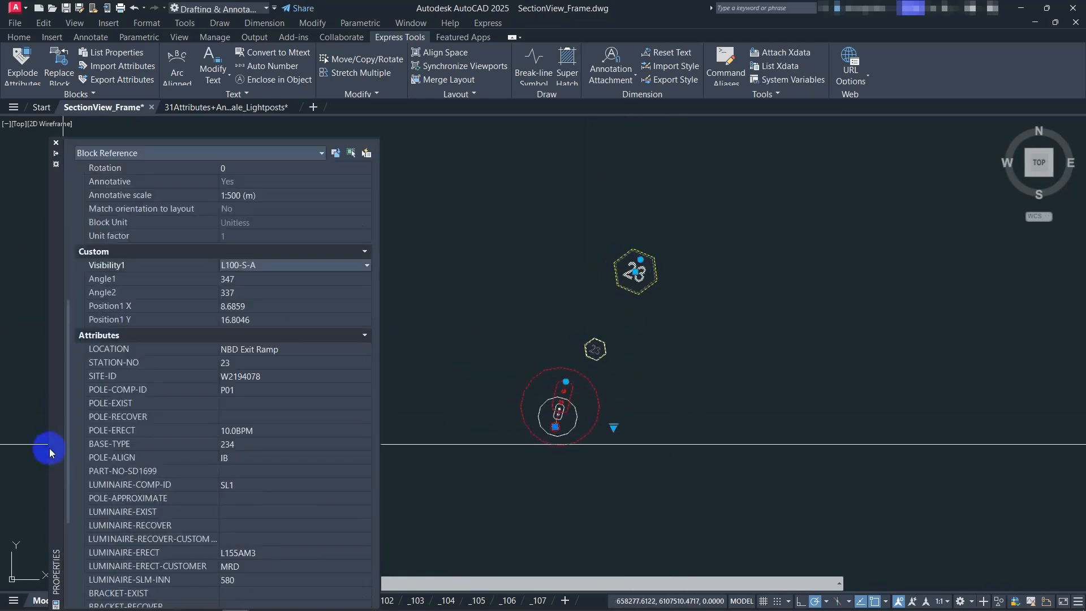
pyautogui.scroll(3, 221, 385)
pyautogui.click(284, 324)
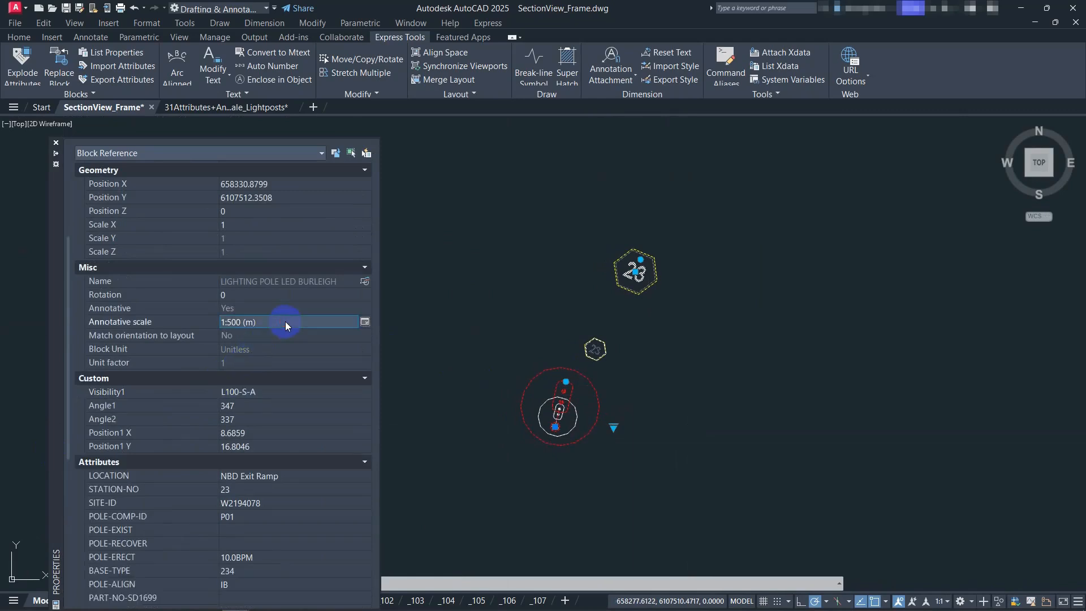
pyautogui.click(365, 323)
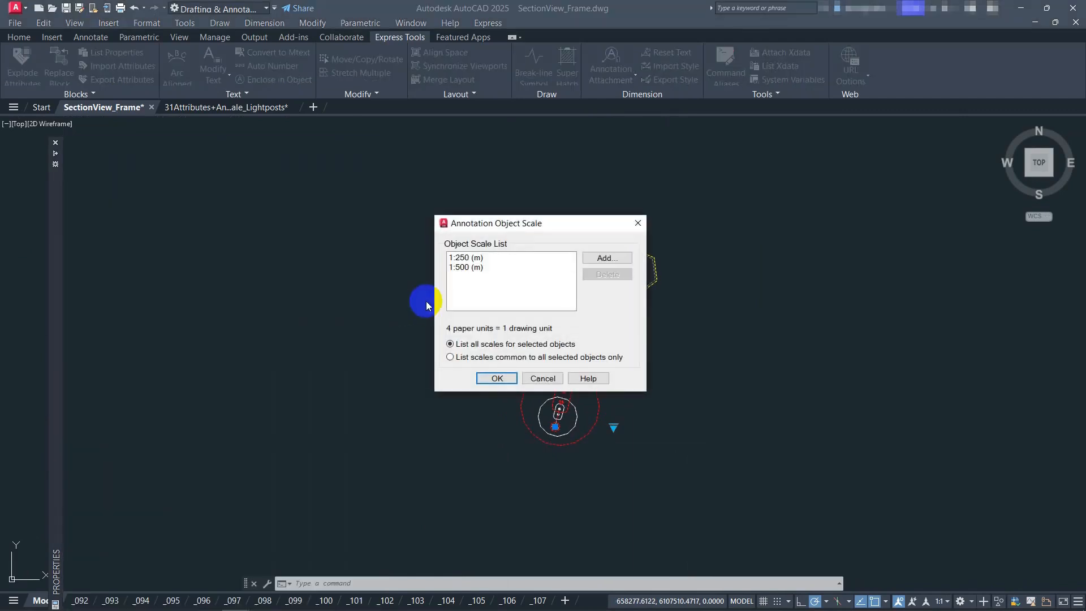
pyautogui.click(614, 264)
pyautogui.click(509, 261)
pyautogui.click(492, 378)
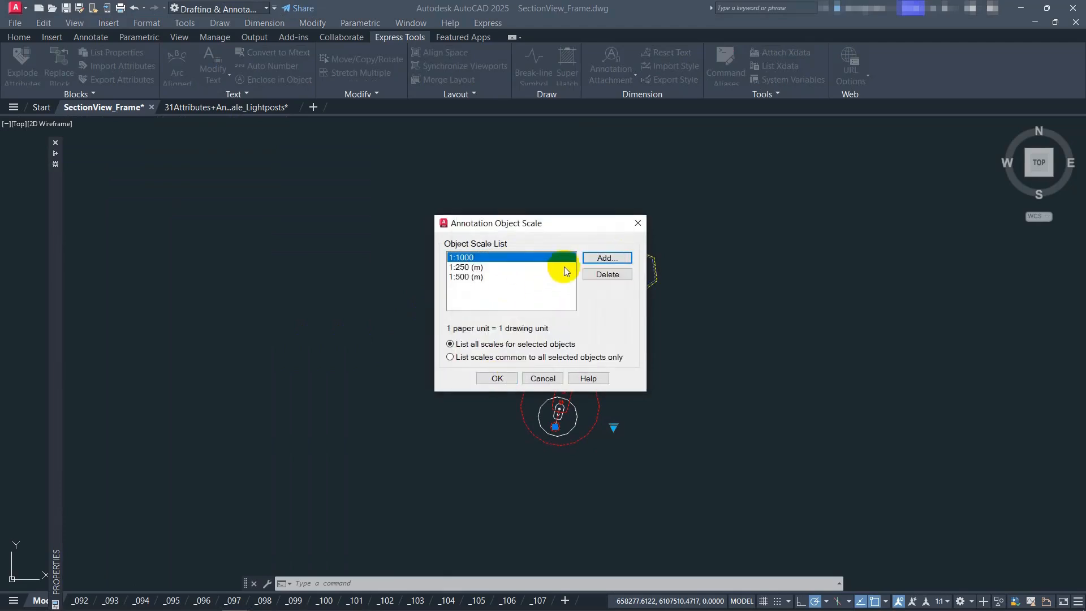
pyautogui.click(607, 258)
pyautogui.click(478, 262)
pyautogui.click(485, 376)
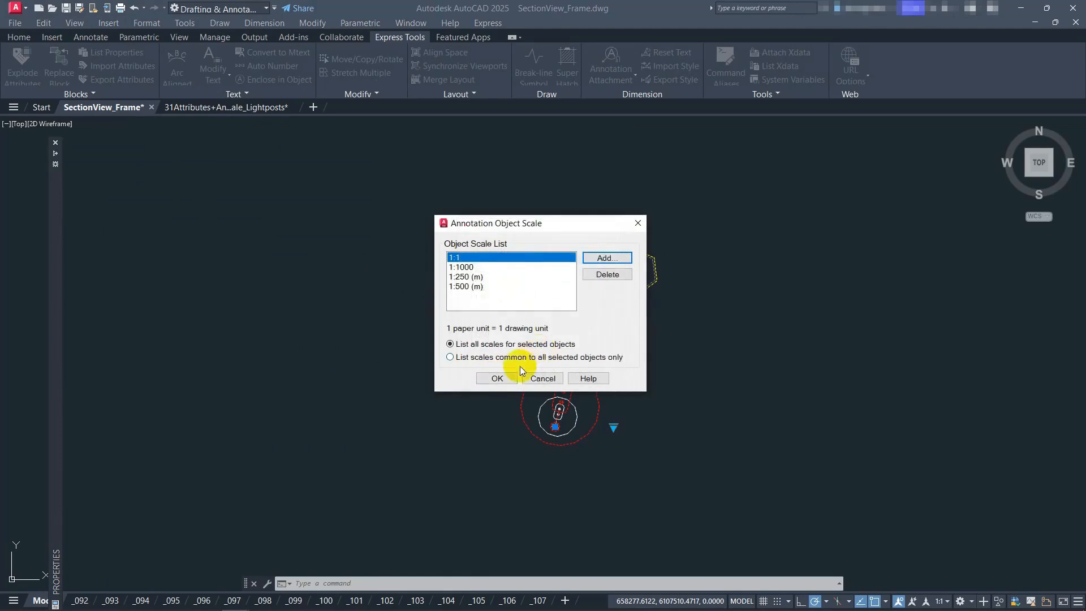
pyautogui.click(495, 376)
# Step: Set ANNOALLVISIBLE to 0 and select the lighting pole block to inspect its representations at the different annotation scales
pyautogui.click(711, 500)
pyautogui.click(733, 505)
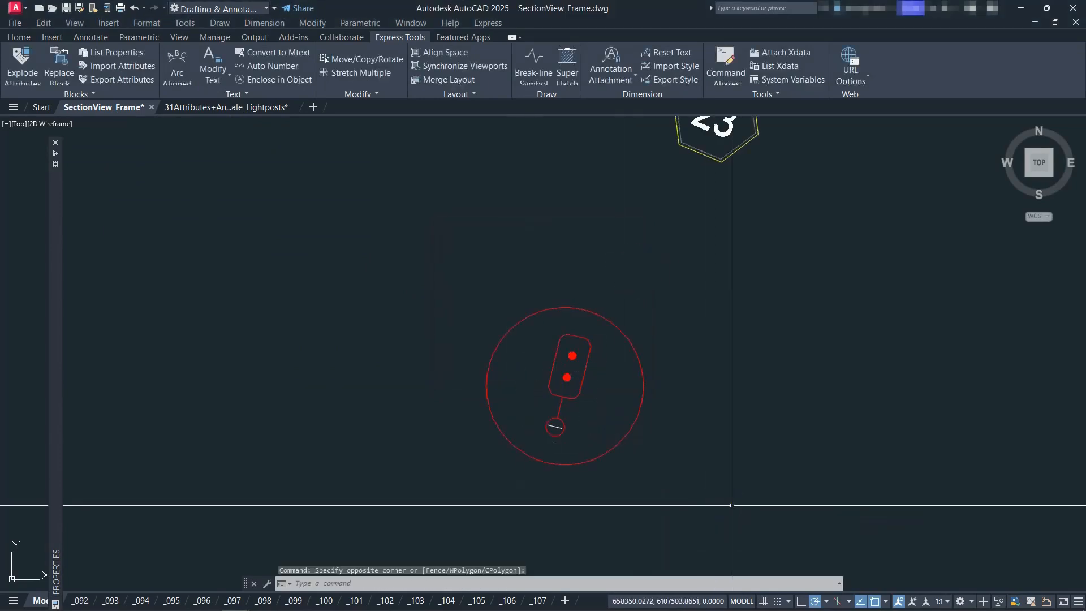
pyautogui.click(742, 432)
pyautogui.click(505, 371)
pyautogui.click(49, 444)
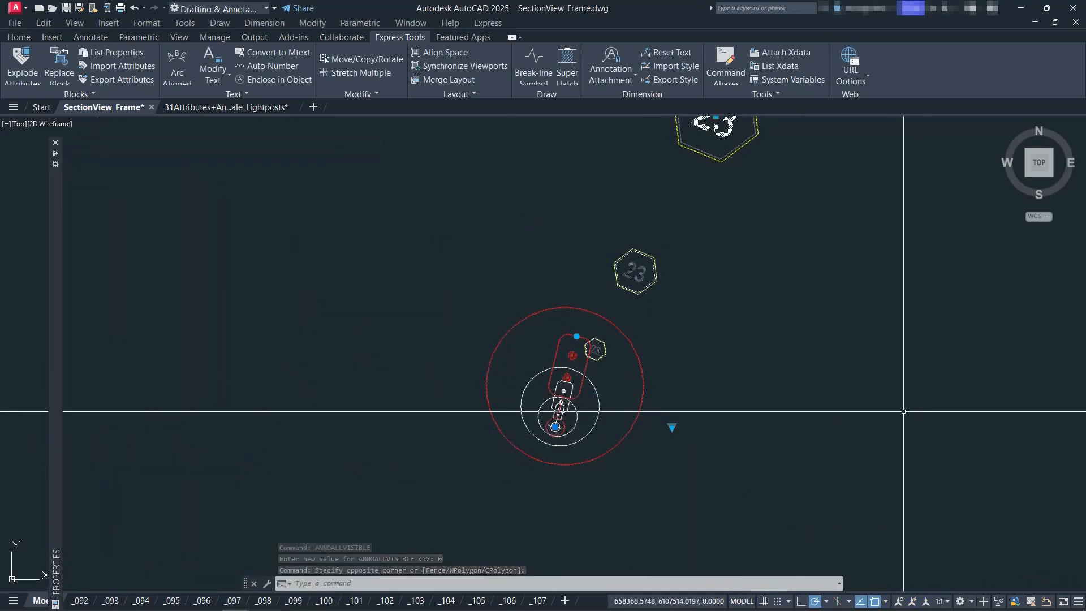
pyautogui.scroll(-8, 907, 410)
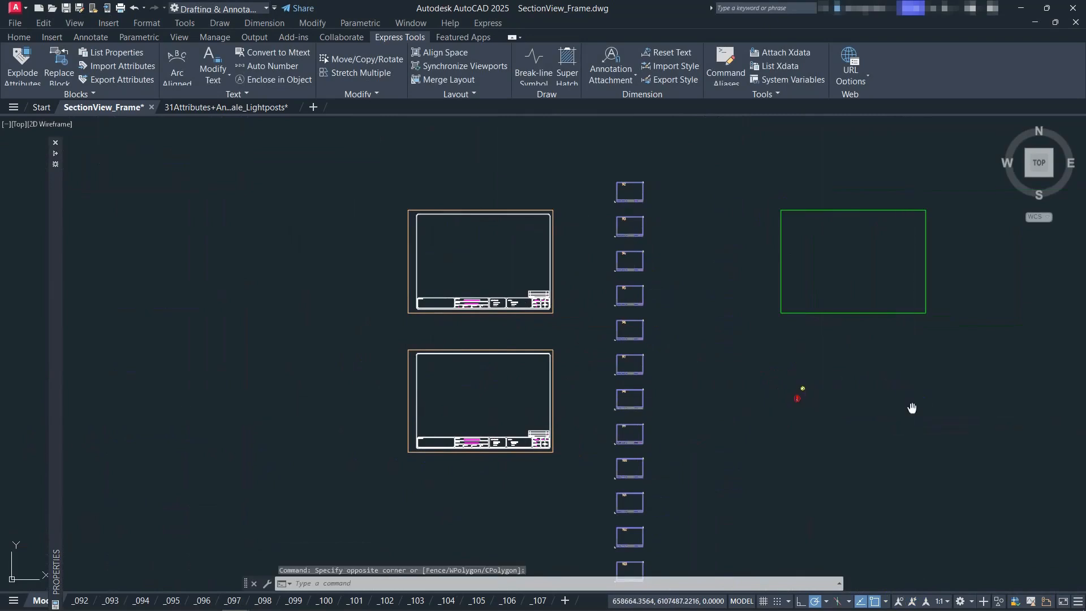
pyautogui.moveTo(912, 408); pyautogui.dragTo(704, 384, button='middle')
pyautogui.click(786, 473)
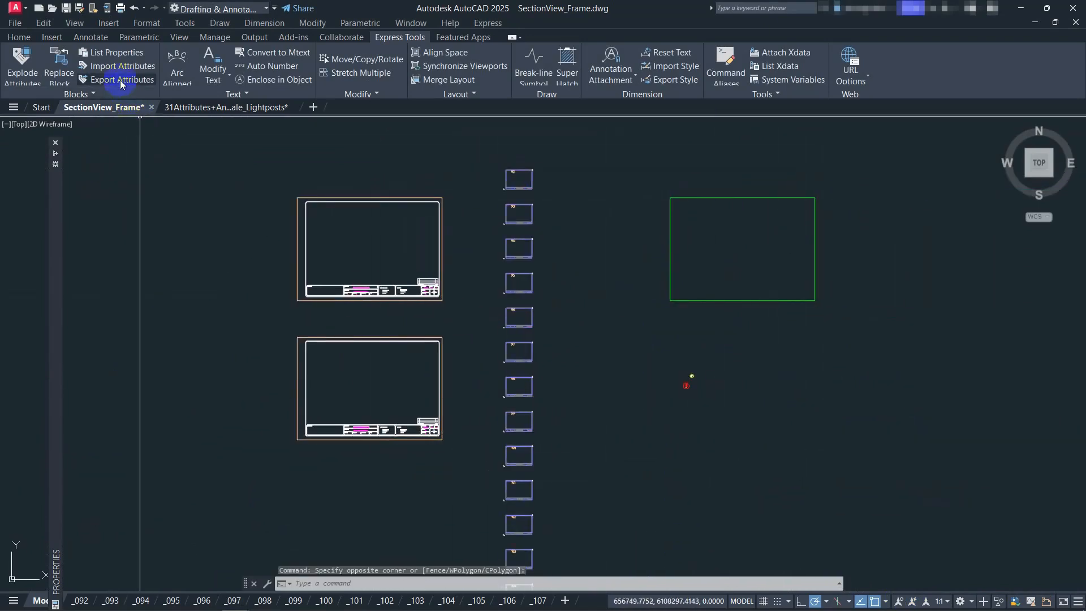
pyautogui.click(139, 80)
pyautogui.click(135, 66)
pyautogui.click(59, 65)
pyautogui.click(472, 343)
pyautogui.click(383, 300)
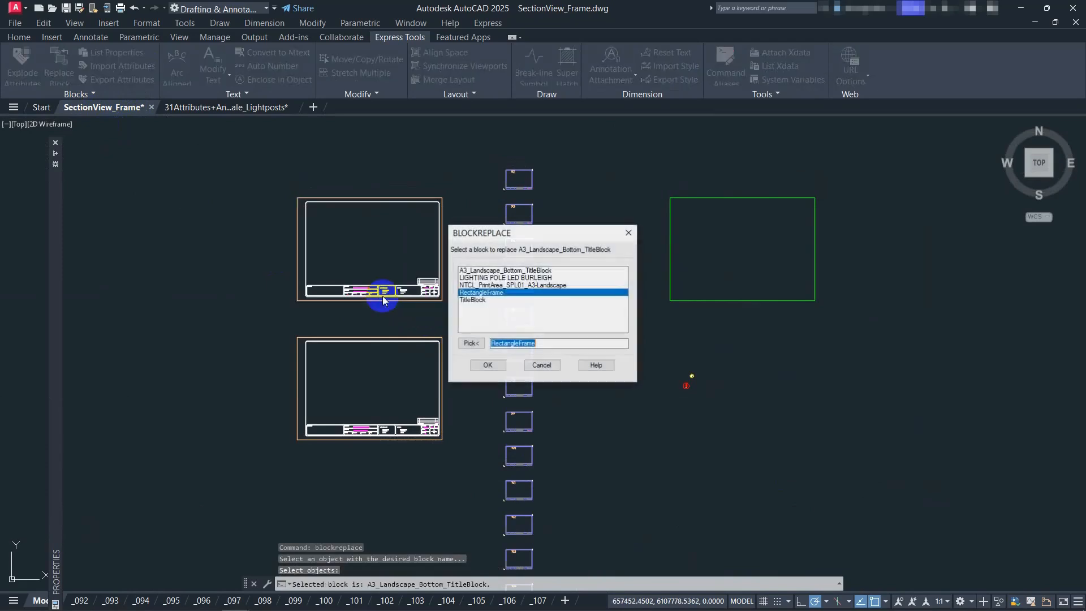
pyautogui.click(473, 343)
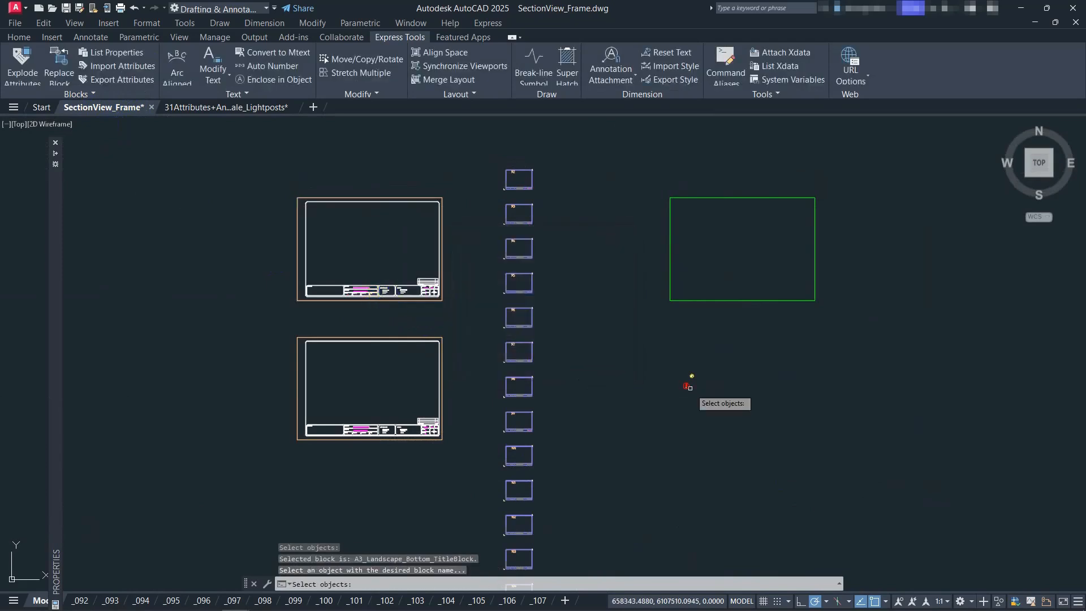
pyautogui.press('Return')
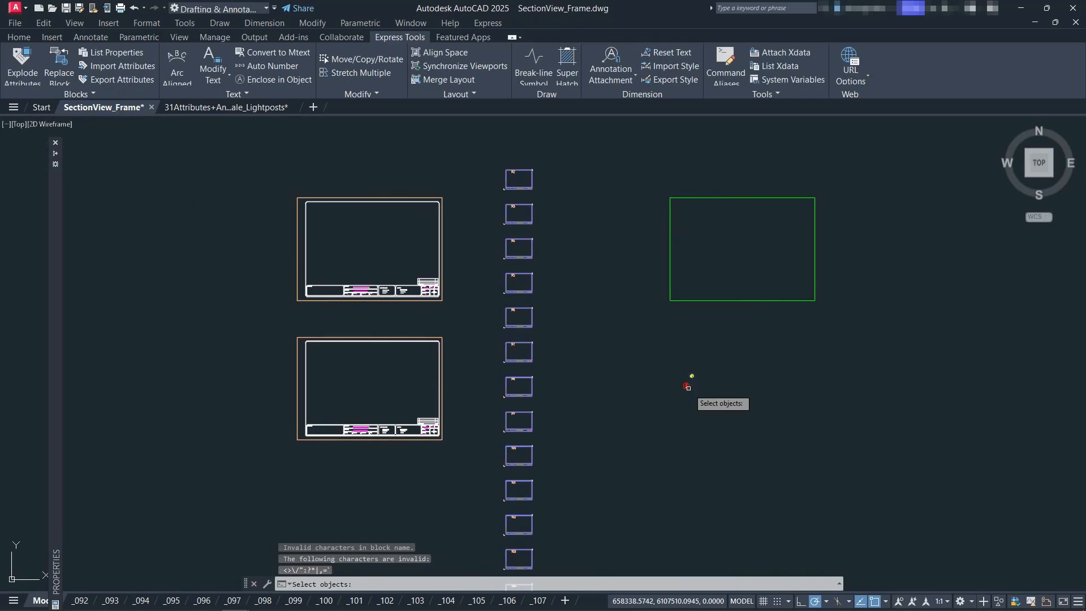
pyautogui.press('Escape')
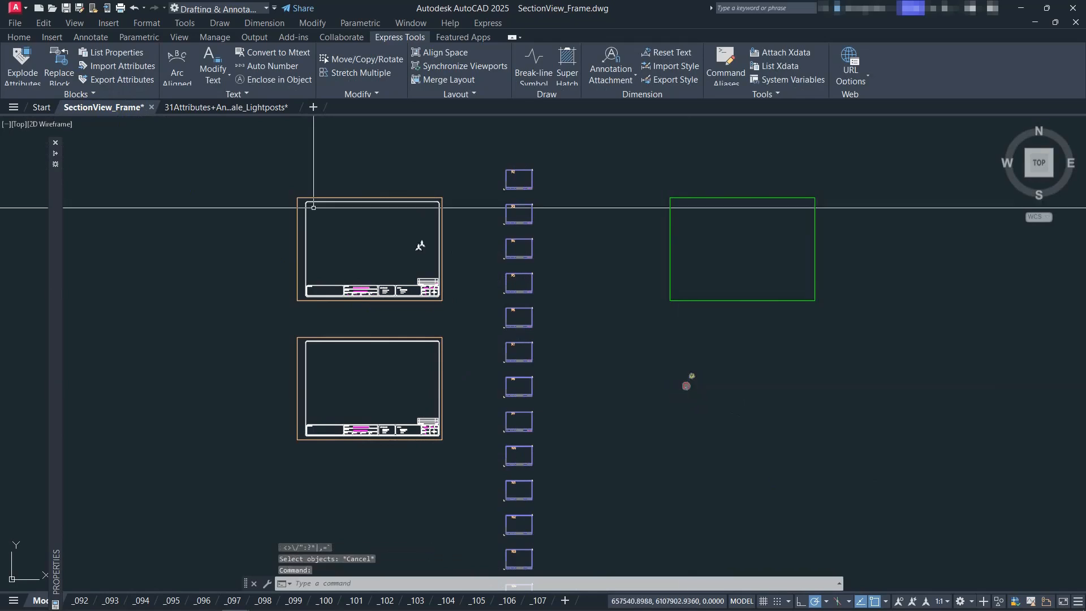
# Step: Replace A3_Landscape_Bottom_TitleBlock with LIGHTING POLE LED BURLEIGH using BLOCKREPLACE, without purging unreferenced items
pyautogui.click(73, 71)
pyautogui.click(470, 343)
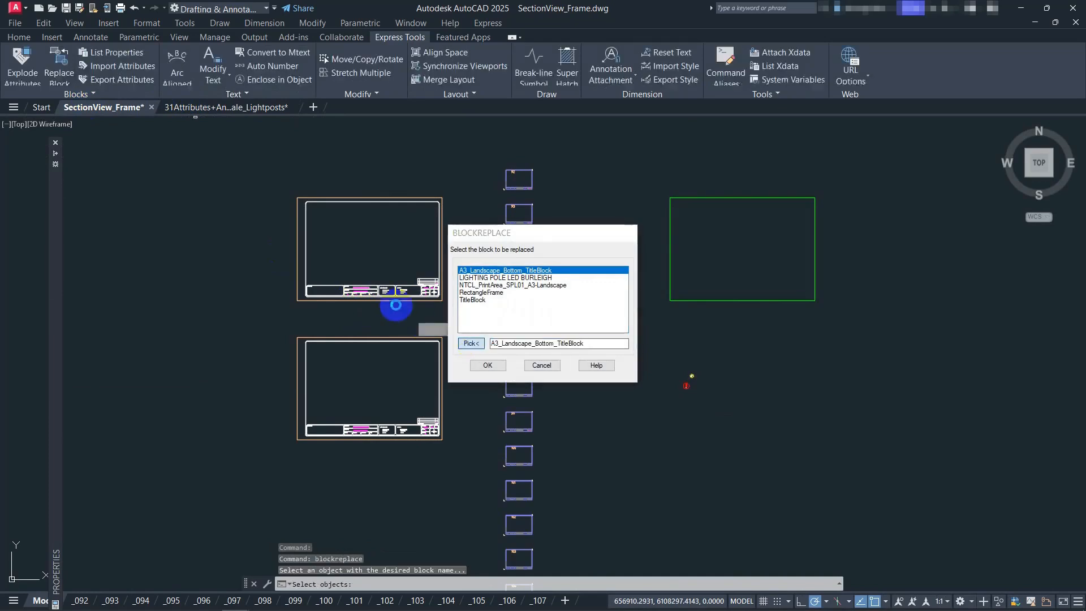
pyautogui.click(394, 298)
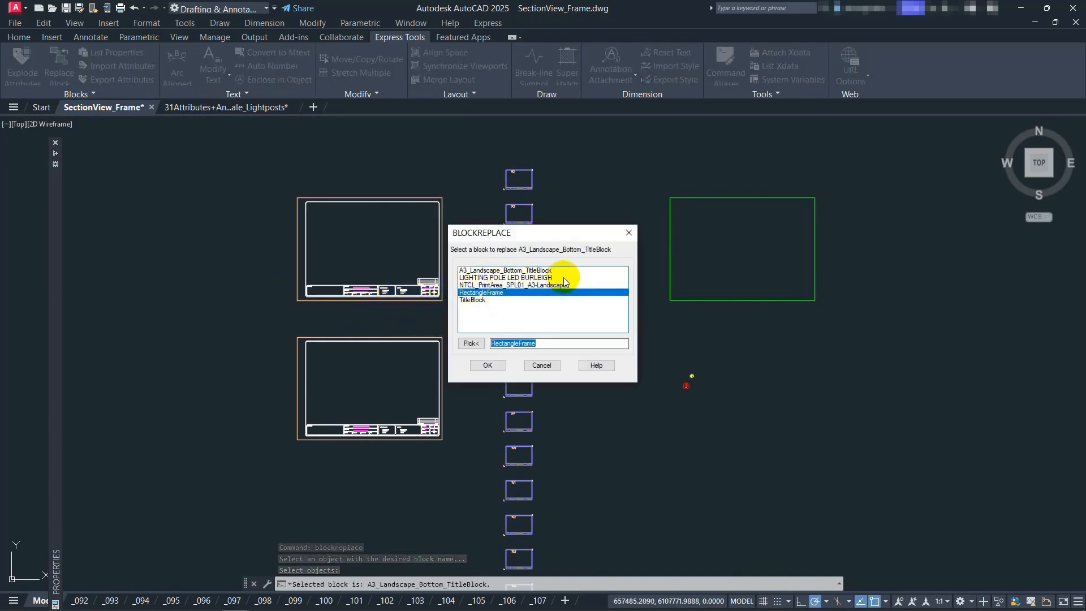
pyautogui.click(533, 279)
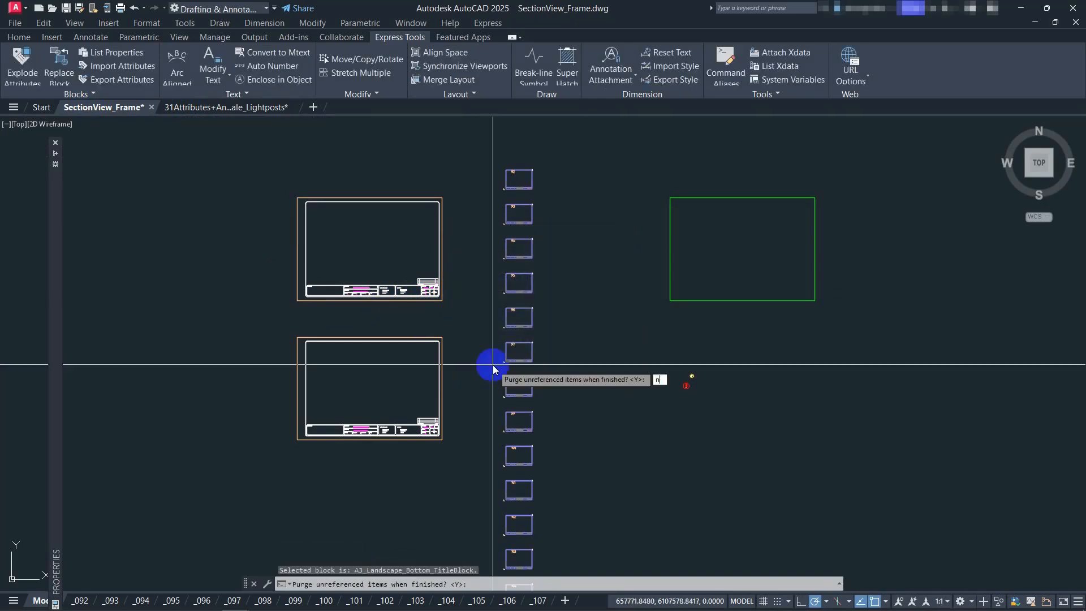
pyautogui.press('Return')
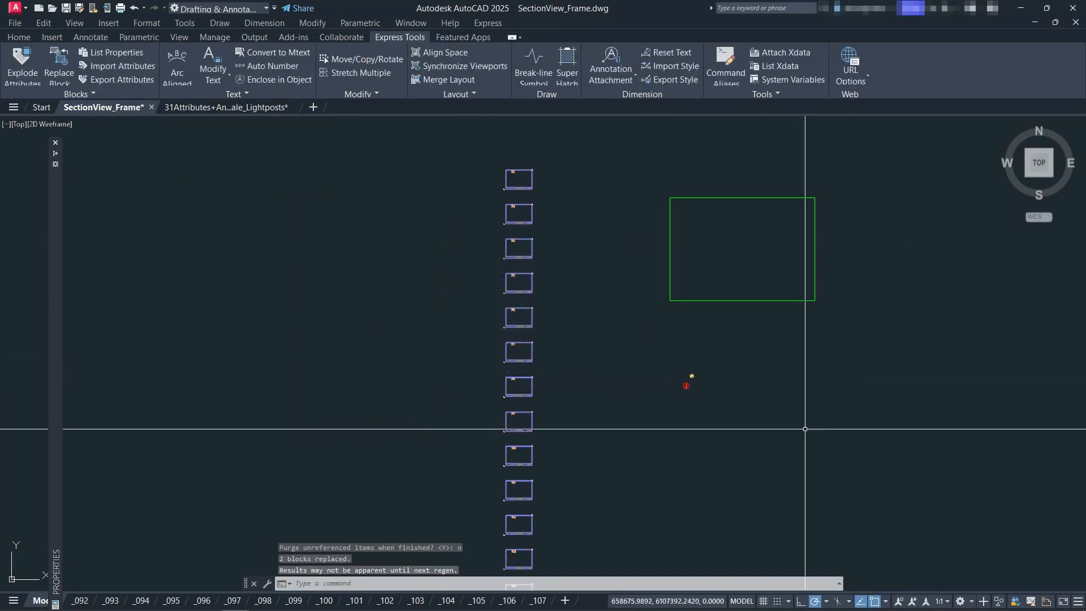
# Step: Select all objects and look for the new lighting pole instances where the large title blocks were, then clear the selection
pyautogui.hotkey('ctrl', 'a')
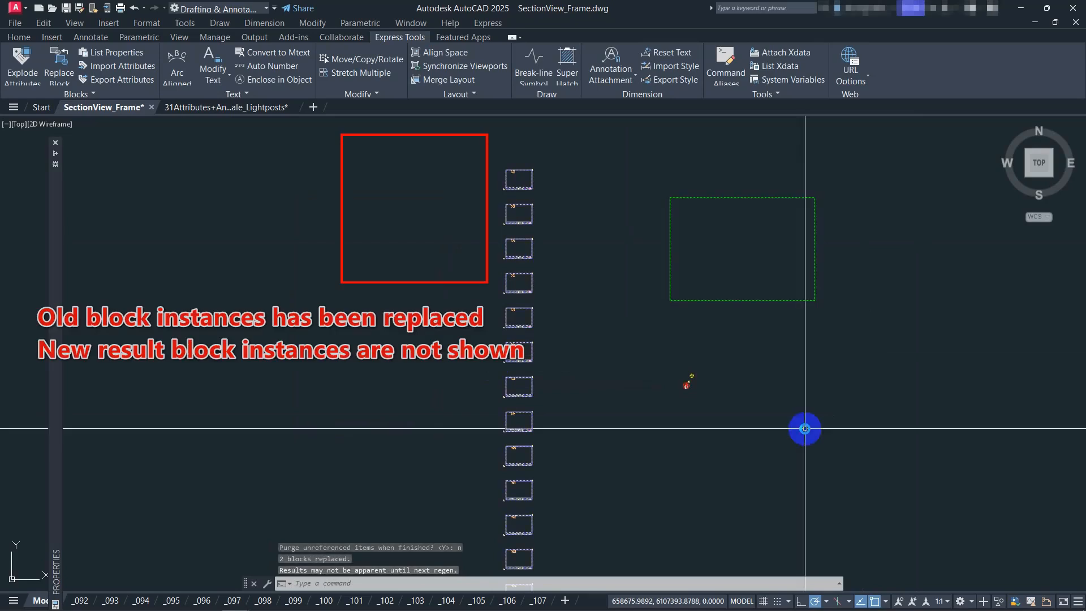
pyautogui.scroll(4, 396, 250)
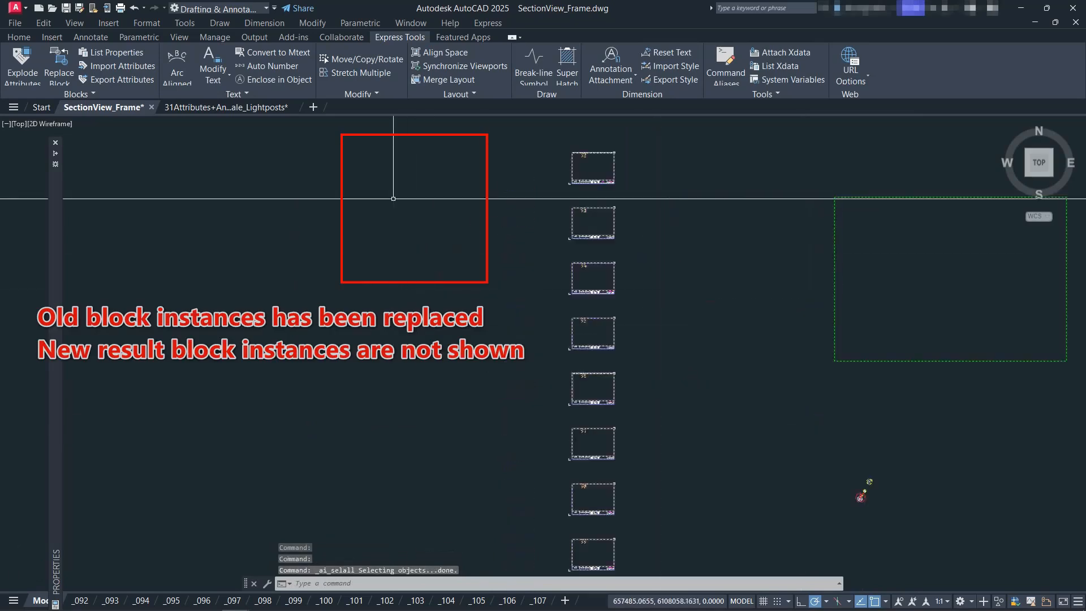
pyautogui.scroll(-6, 395, 250)
pyautogui.press('Escape')
pyautogui.press('Escape')
# Step: Erase the title block column, green frame and original lighting pole, and select all remaining objects to locate the replaced instances
pyautogui.scroll(-8, 529, 255)
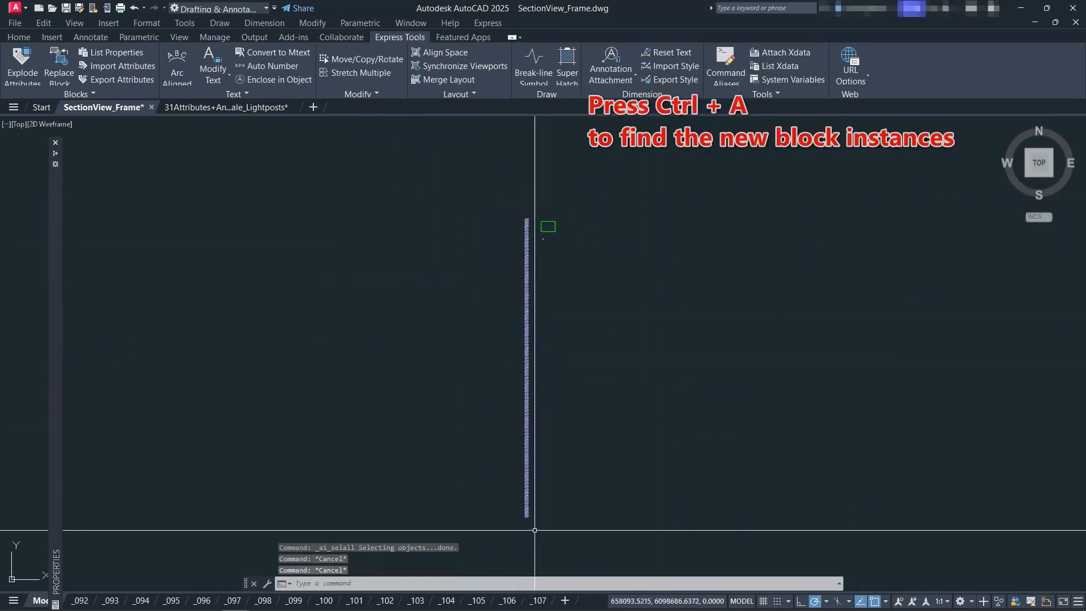
pyautogui.click(584, 530)
pyautogui.click(521, 180)
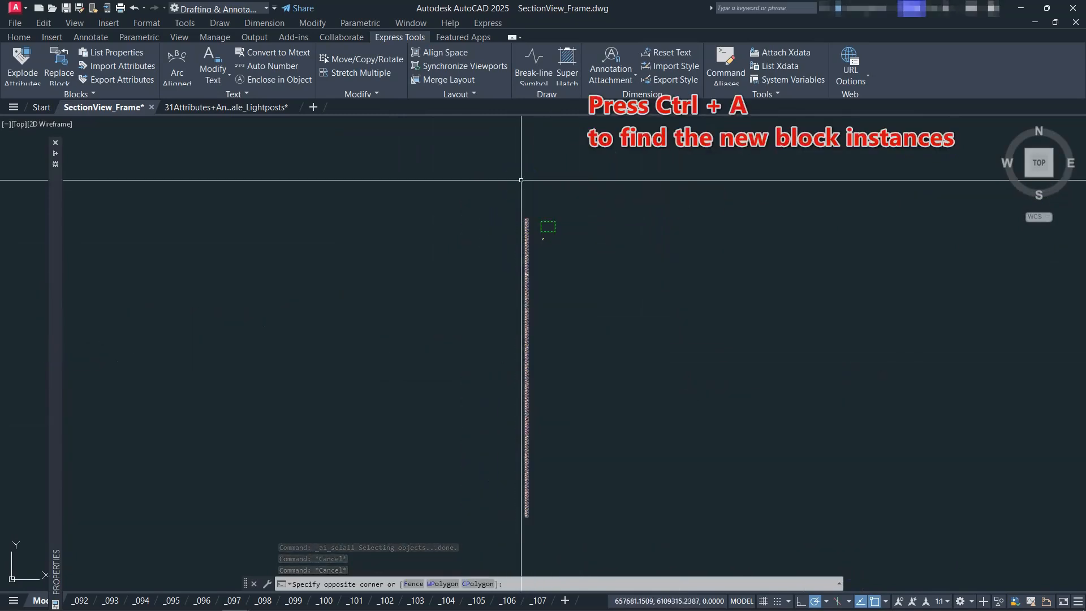
pyautogui.write('E')
pyautogui.press('Return')
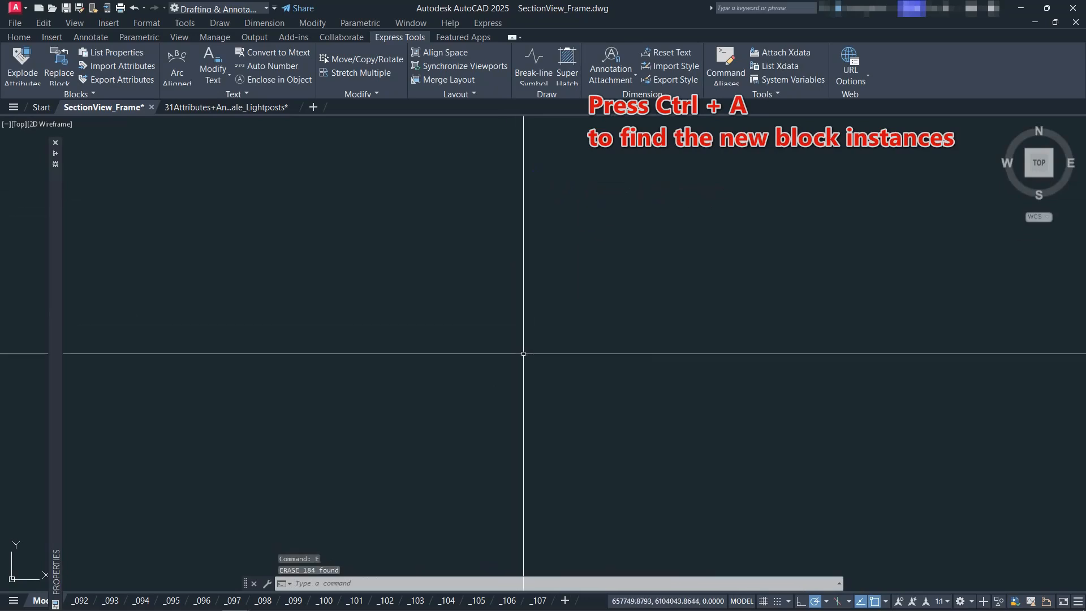
pyautogui.hotkey('ctrl', 'a')
pyautogui.scroll(6, 512, 232)
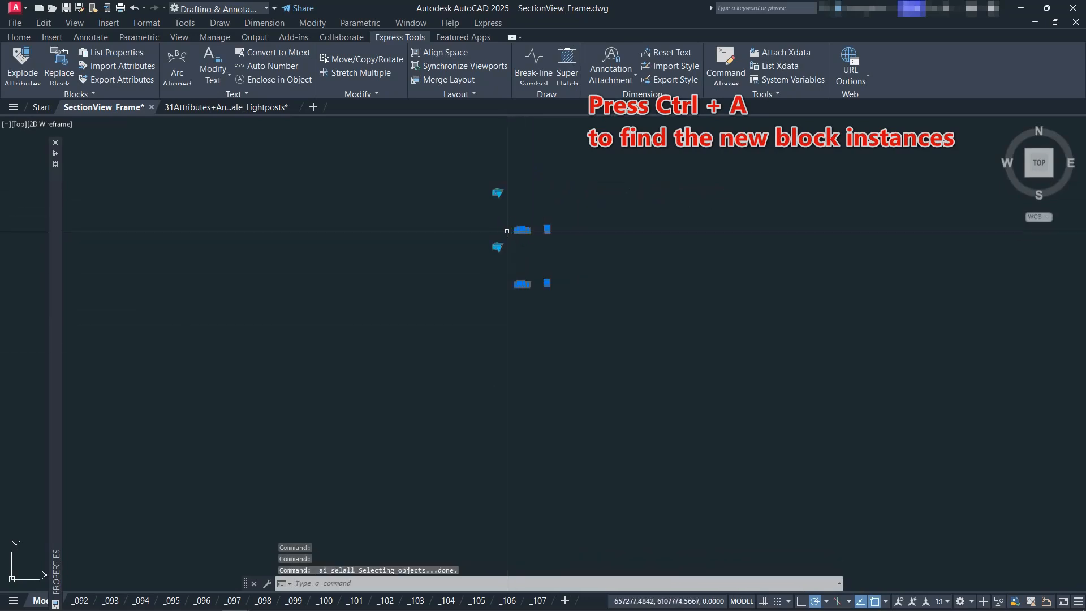
# Step: Inspect the geometry, custom and attribute properties of the two selected LIGHTING POLE LED BURLEIGH instances
pyautogui.click(56, 419)
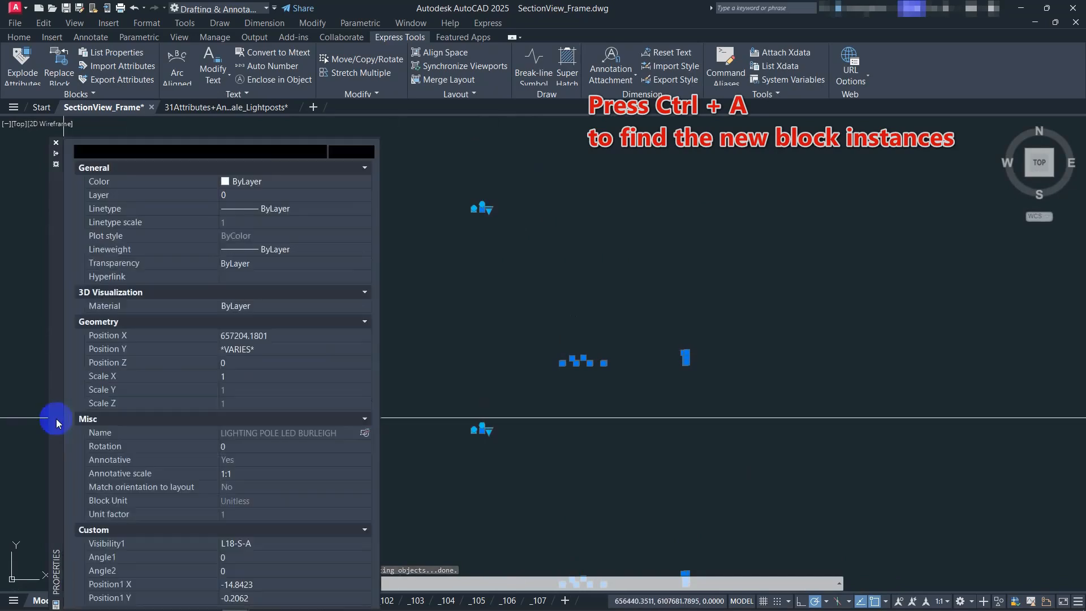
pyautogui.scroll(-2, 313, 391)
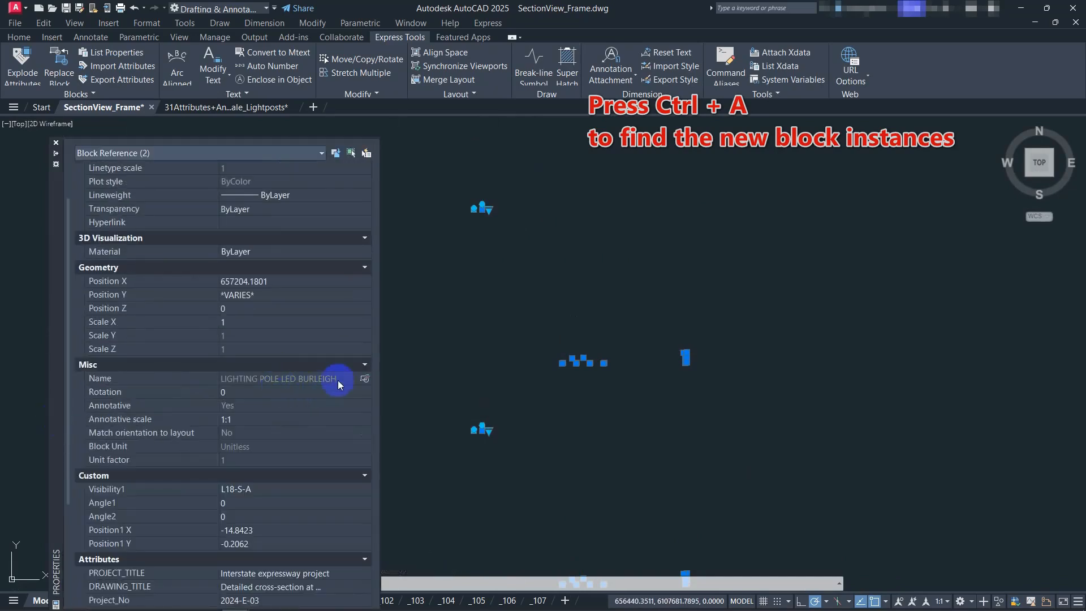
pyautogui.scroll(-5, 337, 380)
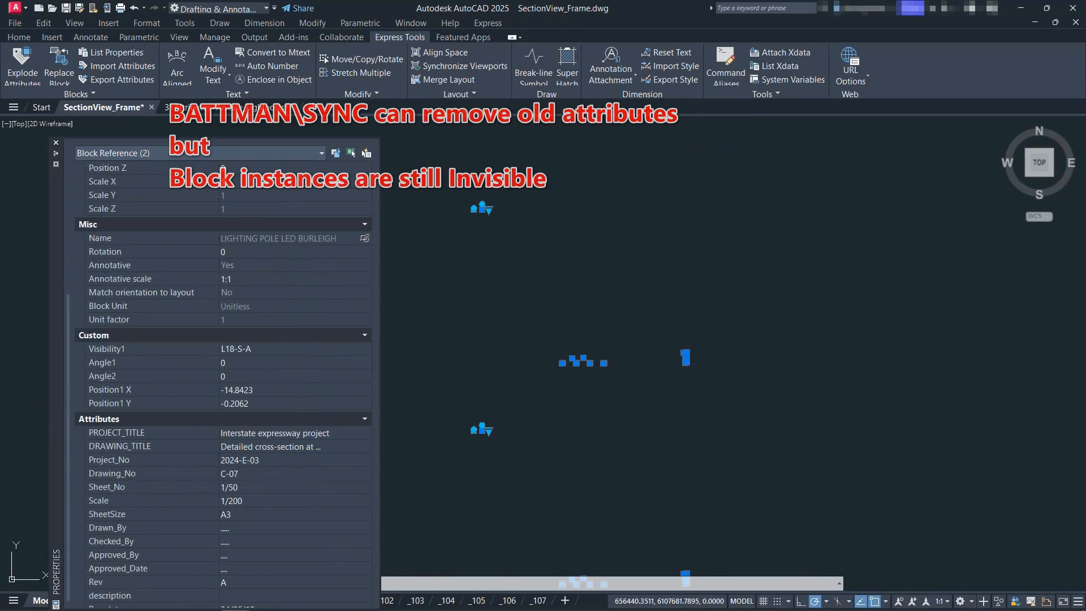
pyautogui.write('REA')
pyautogui.press('Return')
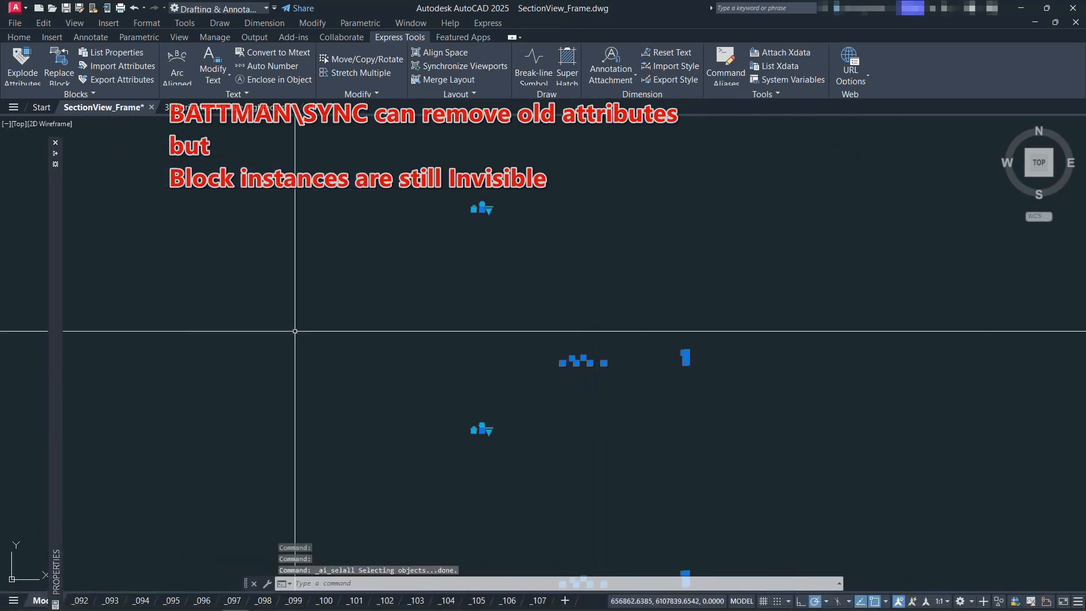
pyautogui.moveTo(54, 377)
pyautogui.scroll(-5, 297, 436)
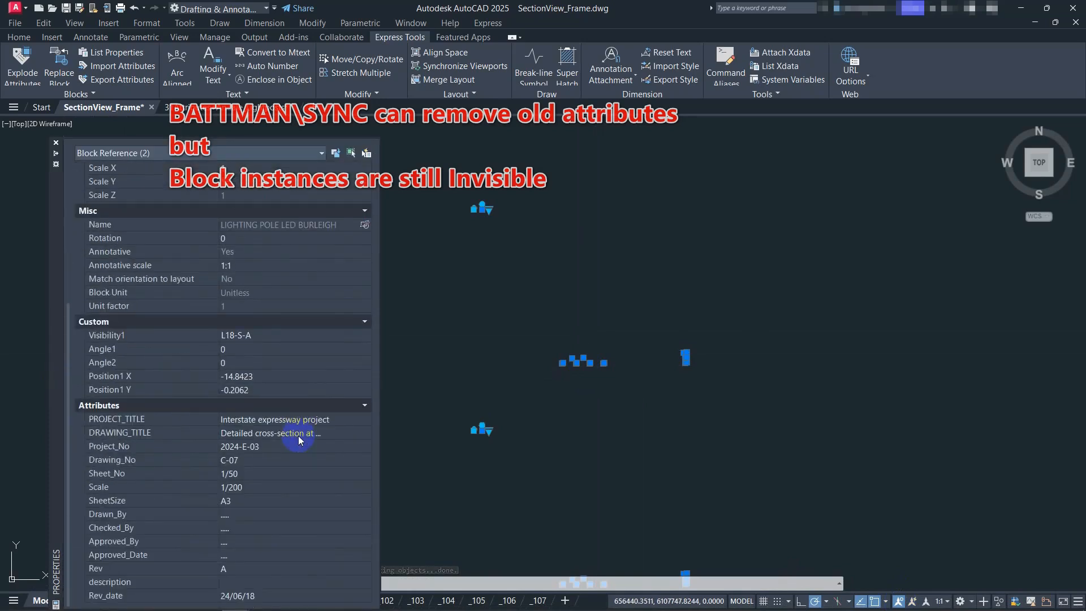
# Step: Synchronize the attributes of the LIGHTING POLE LED BURLEIGH block with BATTMAN
pyautogui.write('BAT')
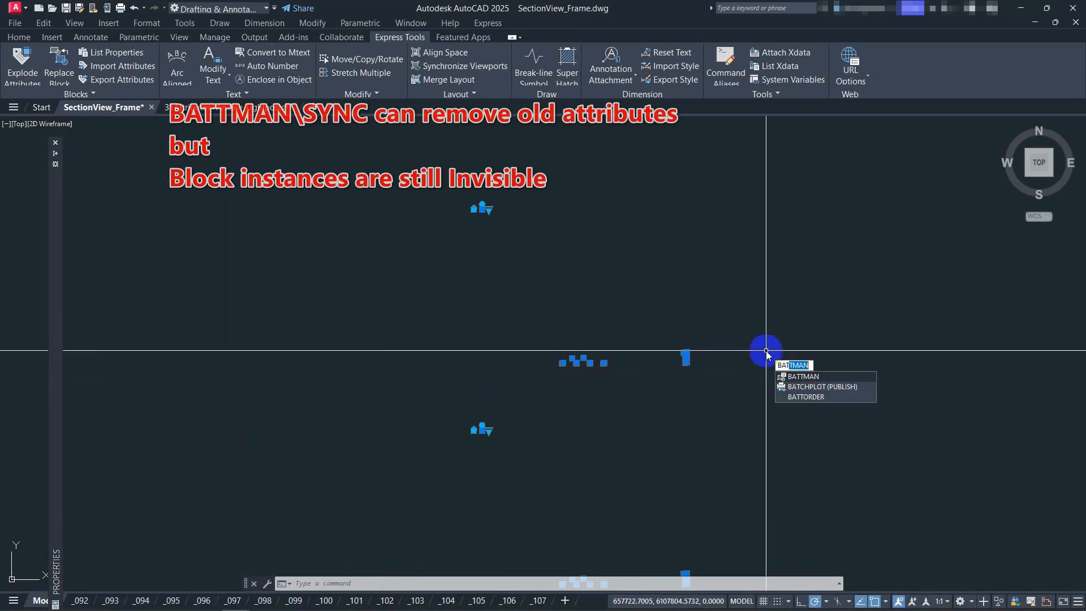
pyautogui.press('Return')
pyautogui.click(382, 256)
pyautogui.click(391, 285)
pyautogui.click(655, 260)
pyautogui.click(548, 549)
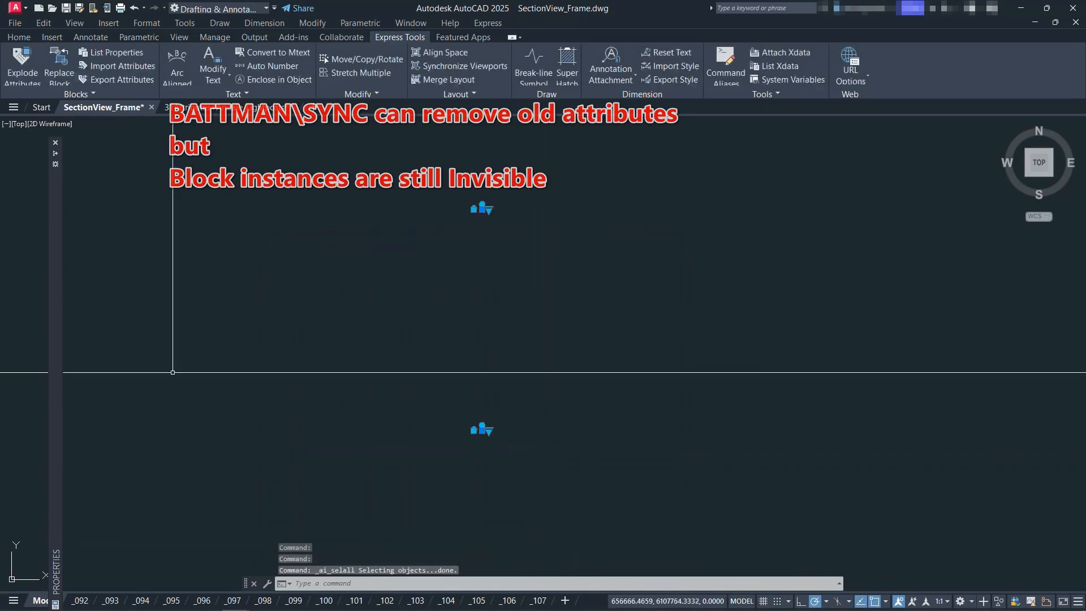
# Step: Examine the custom properties and attribute list of the two lighting pole instances after synchronizing
pyautogui.moveTo(54, 418)
pyautogui.scroll(-1, 256, 493)
pyautogui.scroll(-5, 256, 492)
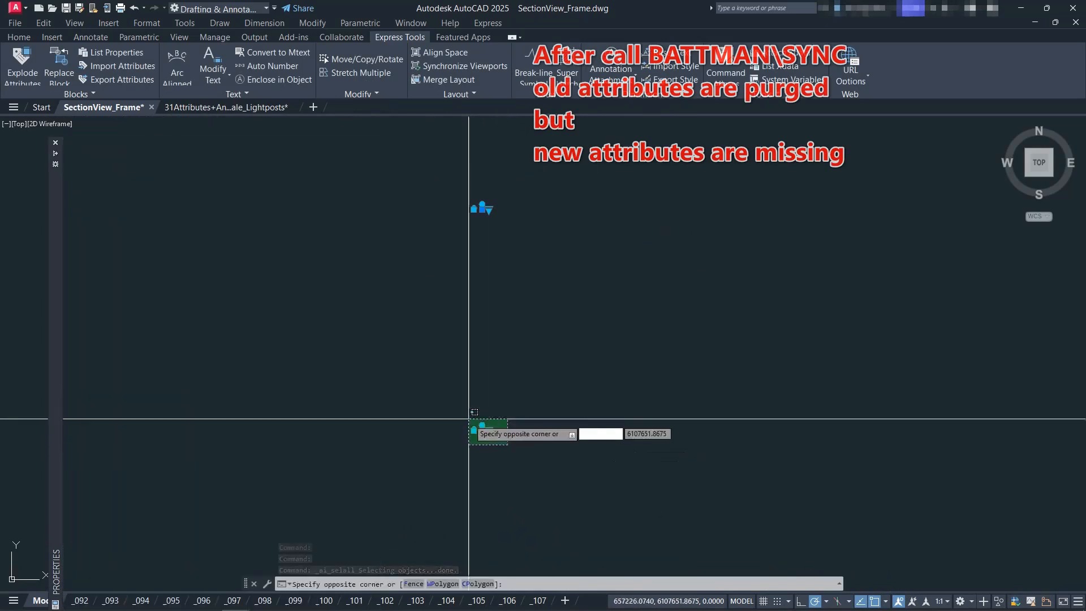
pyautogui.click(374, 402)
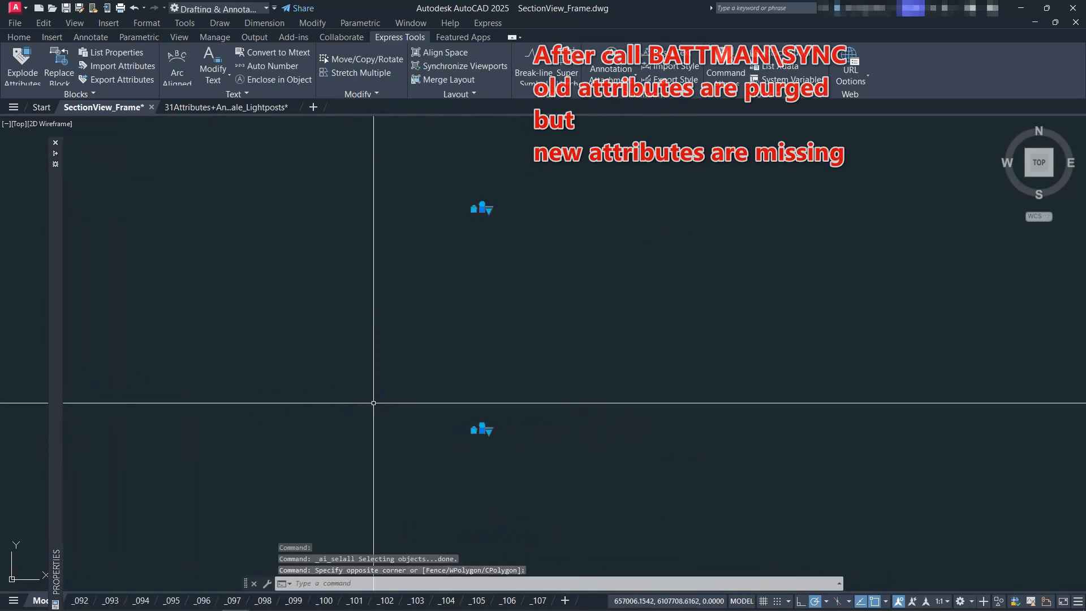
pyautogui.scroll(-3, 212, 470)
pyautogui.scroll(-2, 213, 471)
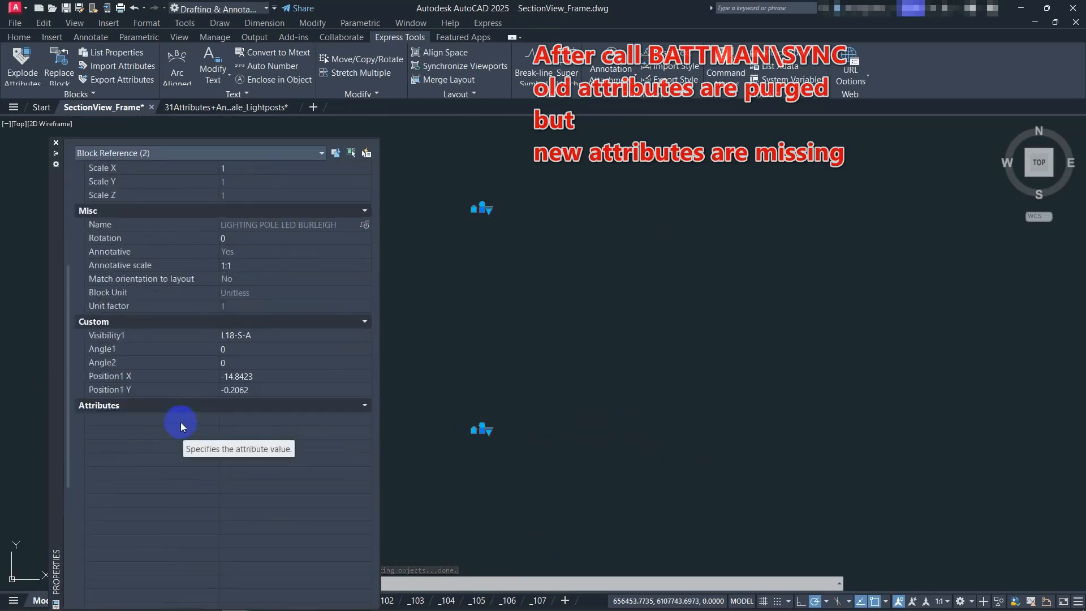
pyautogui.scroll(-5, 181, 422)
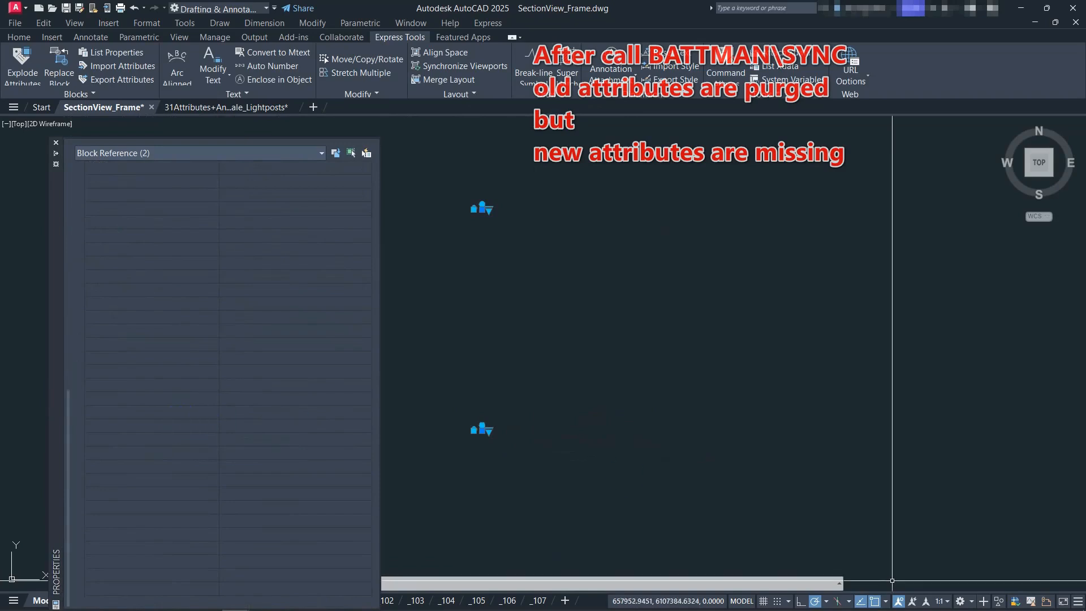
# Step: Undo the attribute sync, the erasures and the block replacement to restore the original title blocks, and clear the selection
pyautogui.scroll(-3, 542, 434)
pyautogui.scroll(-6, 573, 431)
pyautogui.moveTo(573, 431)
pyautogui.mouseDown(button='middle')
pyautogui.moveTo(500, 408)
pyautogui.moveTo(464, 377)
pyautogui.mouseUp(button='middle')
pyautogui.scroll(-2, 501, 408)
pyautogui.hotkey('ctrl', 'a')
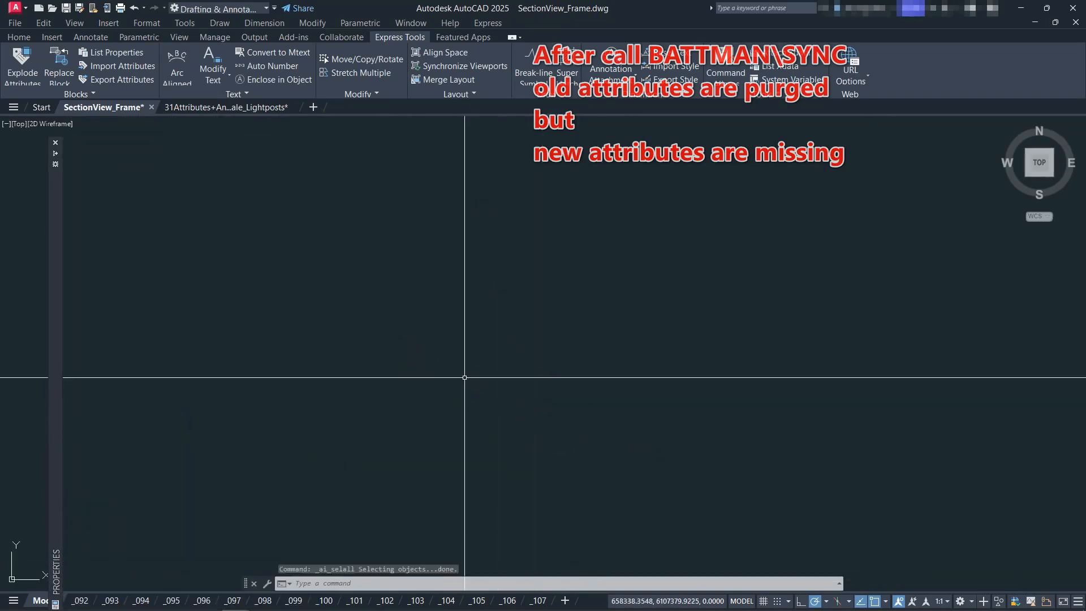
pyautogui.press('Escape')
pyautogui.click(861, 477)
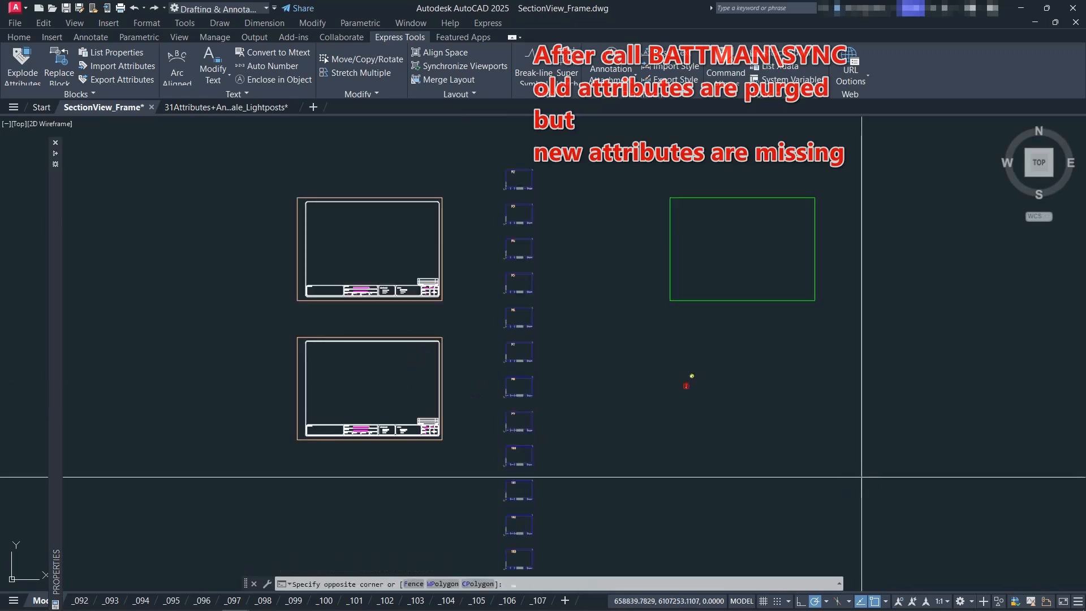
pyautogui.click(859, 480)
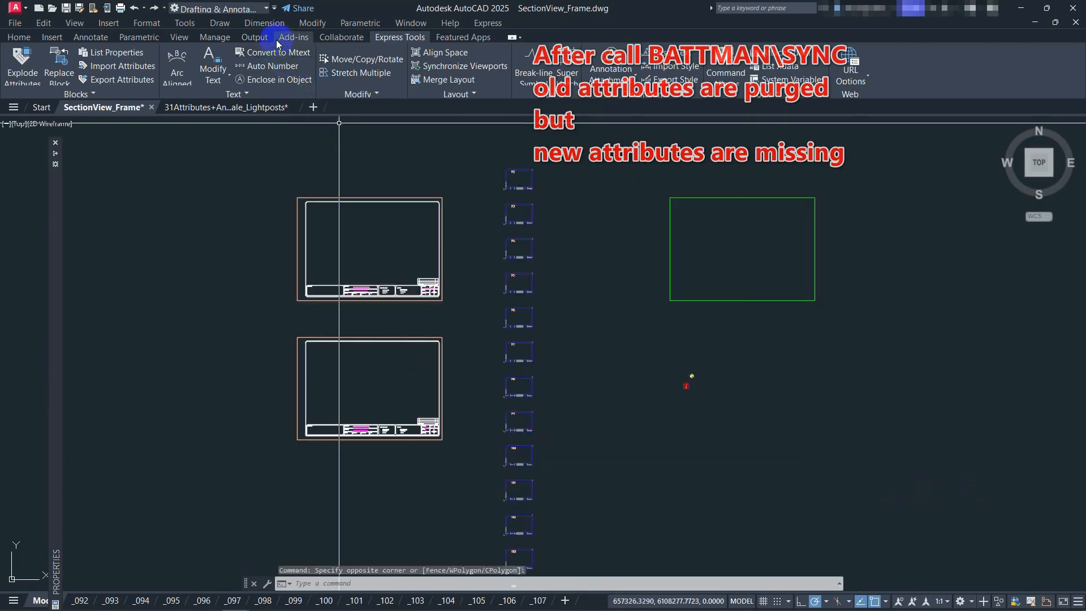
# Step: Open the Advanced Block replace tool and pick a large title block to set A3_Landscape_Bottom_TitleBlock as the block to replace
pyautogui.click(277, 39)
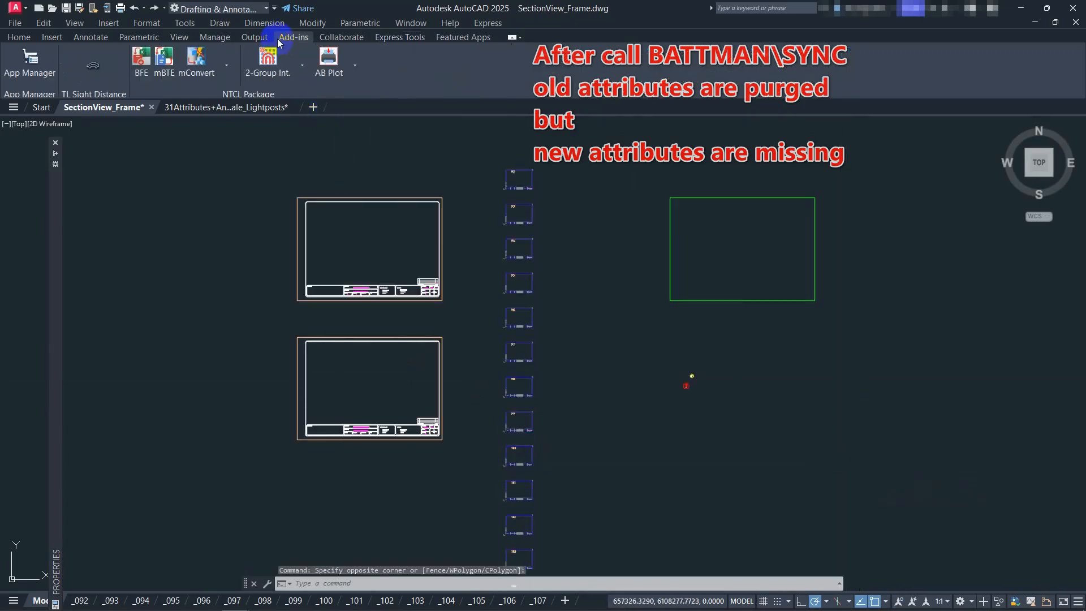
pyautogui.click(229, 67)
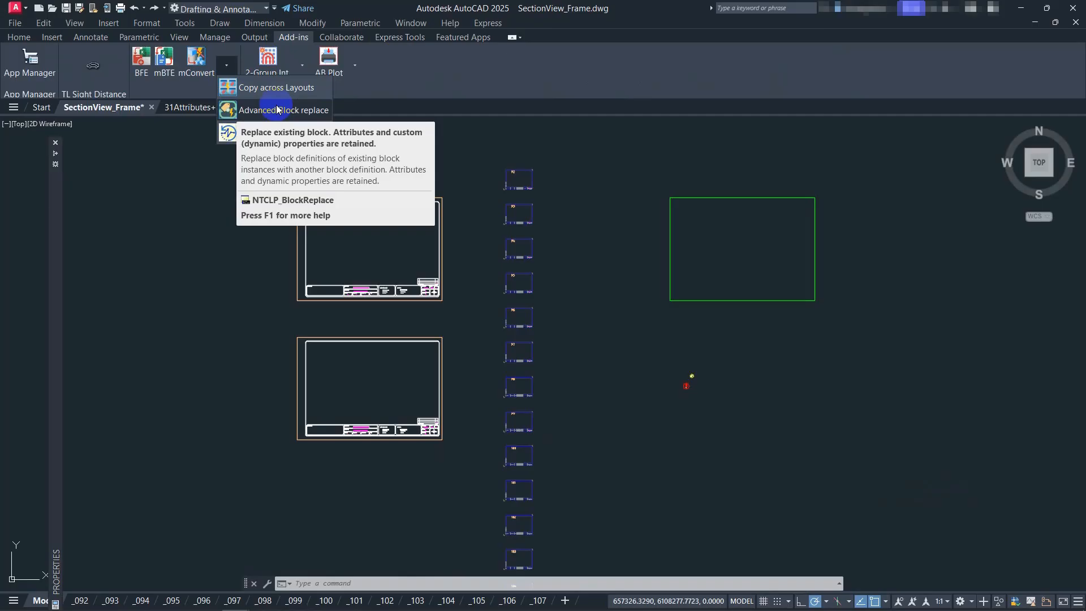
pyautogui.click(277, 107)
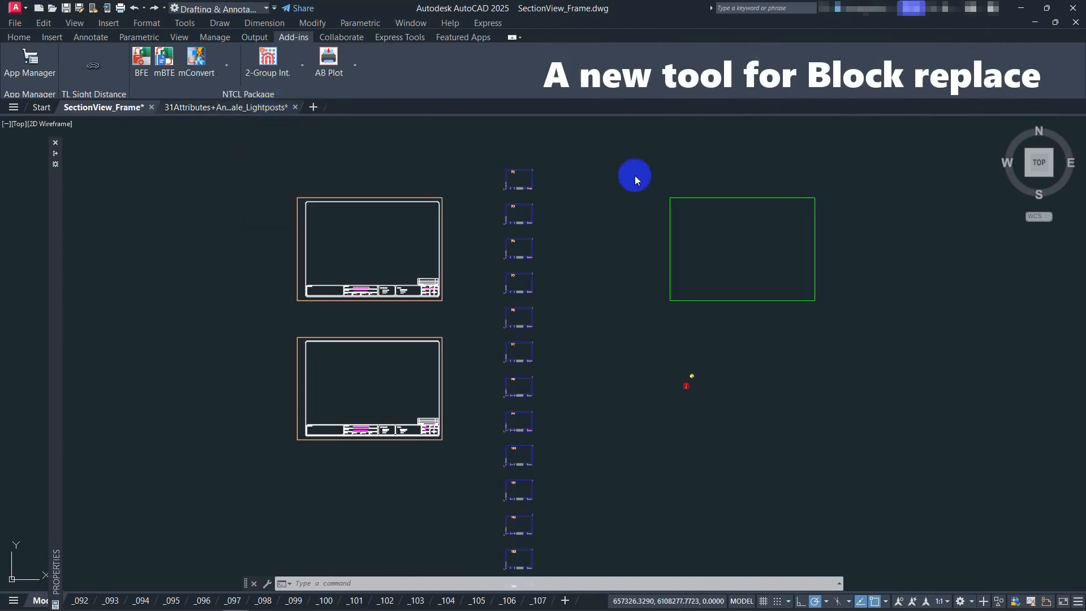
pyautogui.moveTo(773, 93); pyautogui.dragTo(824, 117)
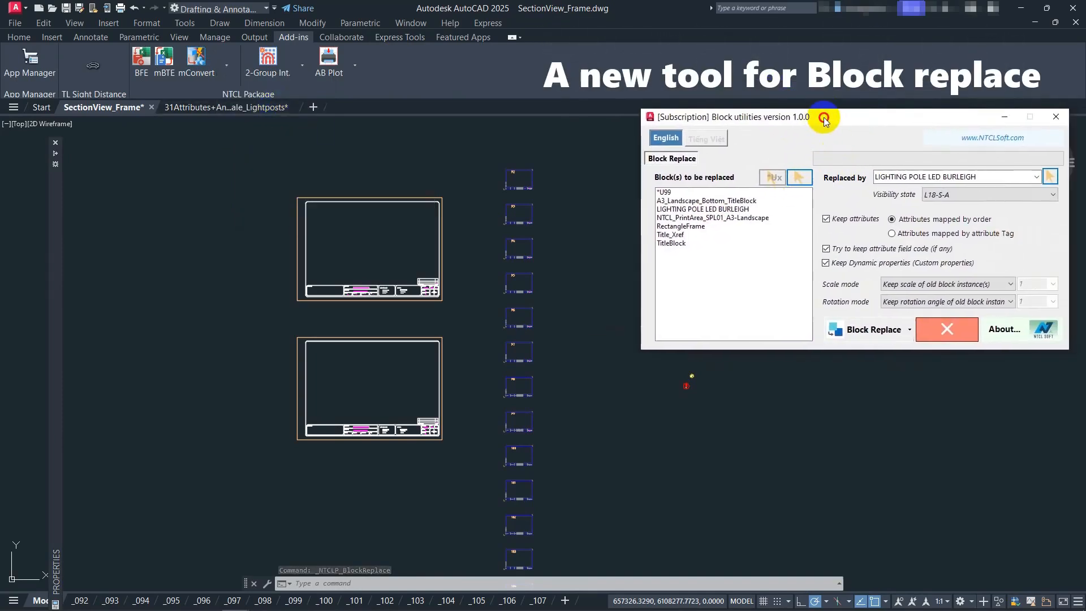
pyautogui.click(803, 180)
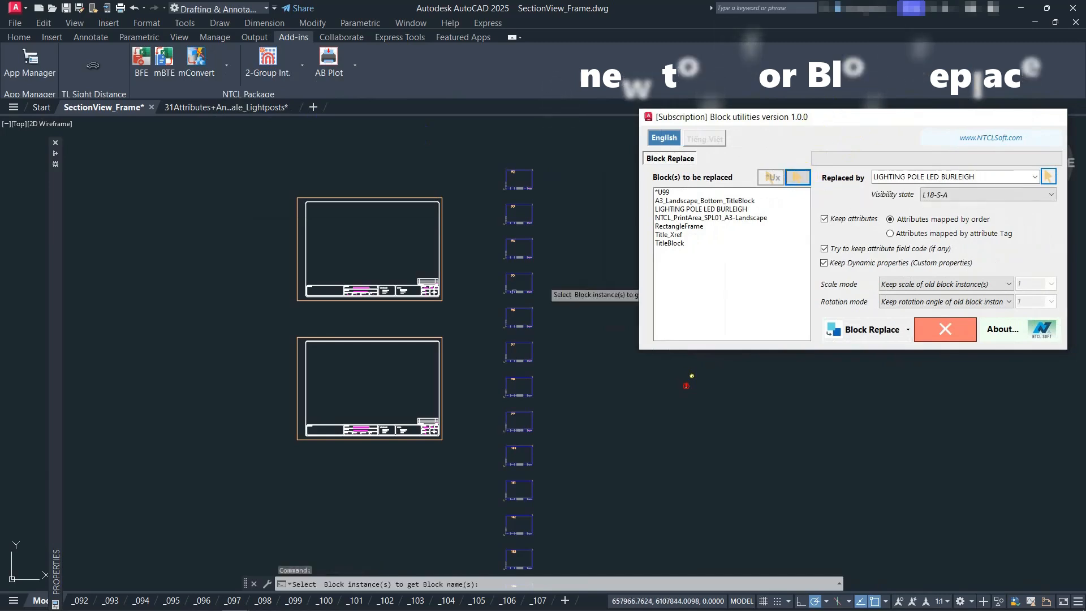
pyautogui.click(407, 301)
pyautogui.press('Return')
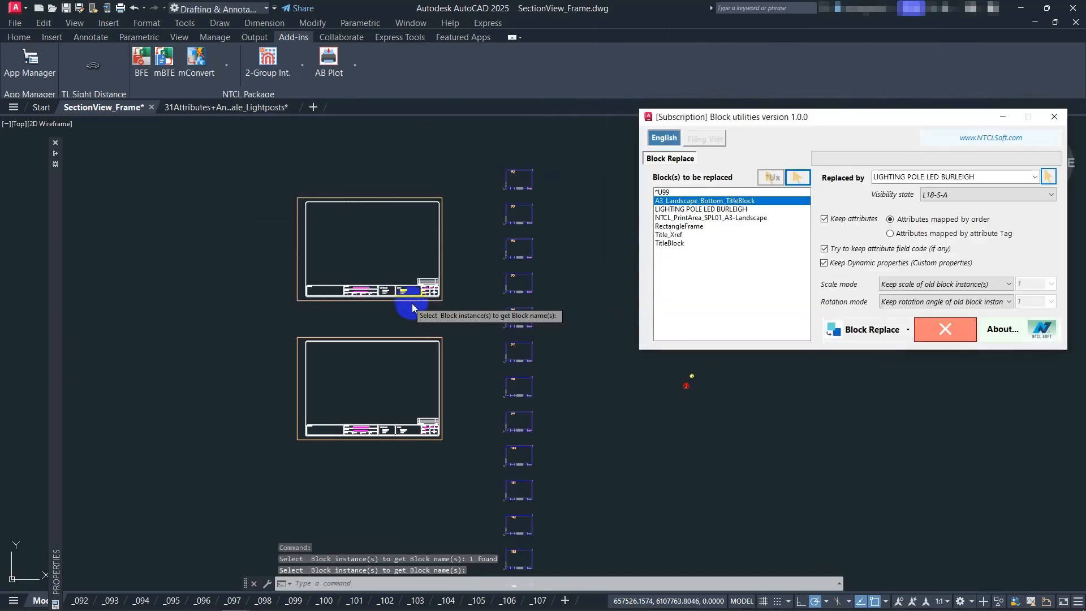
# Step: Pick the green RectangleFrame as the replacement and replace only the upper large title block with it
pyautogui.moveTo(450, 367); pyautogui.dragTo(235, 368, button='middle')
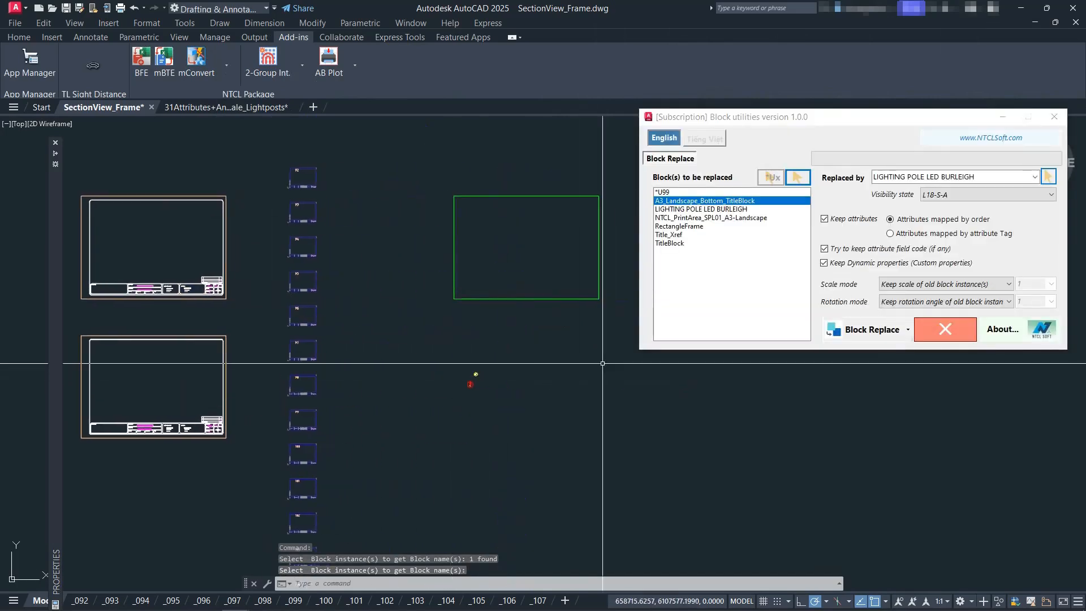
pyautogui.click(1049, 176)
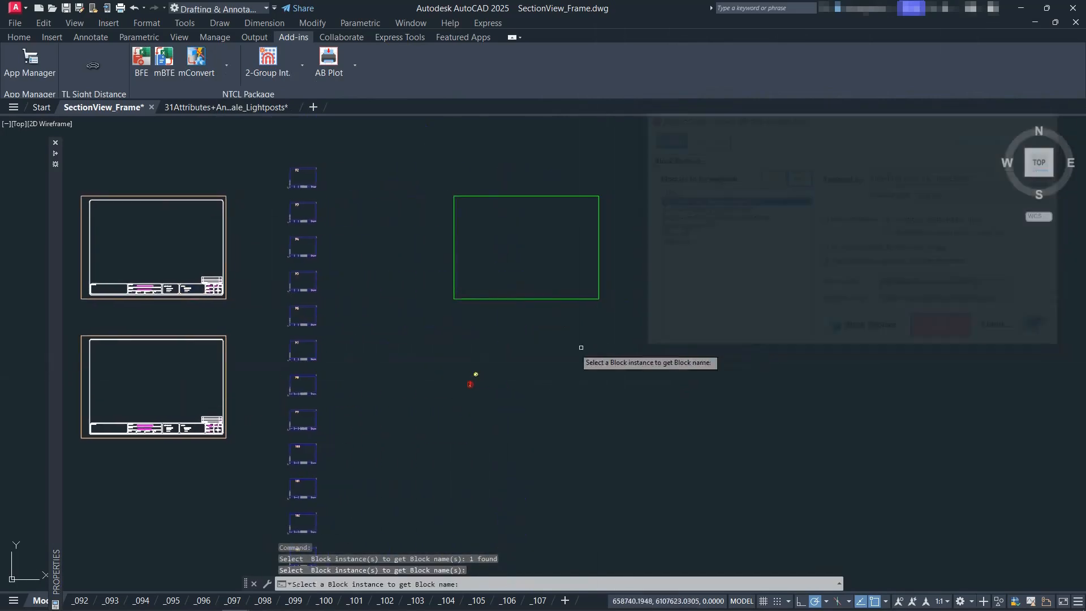
pyautogui.click(559, 301)
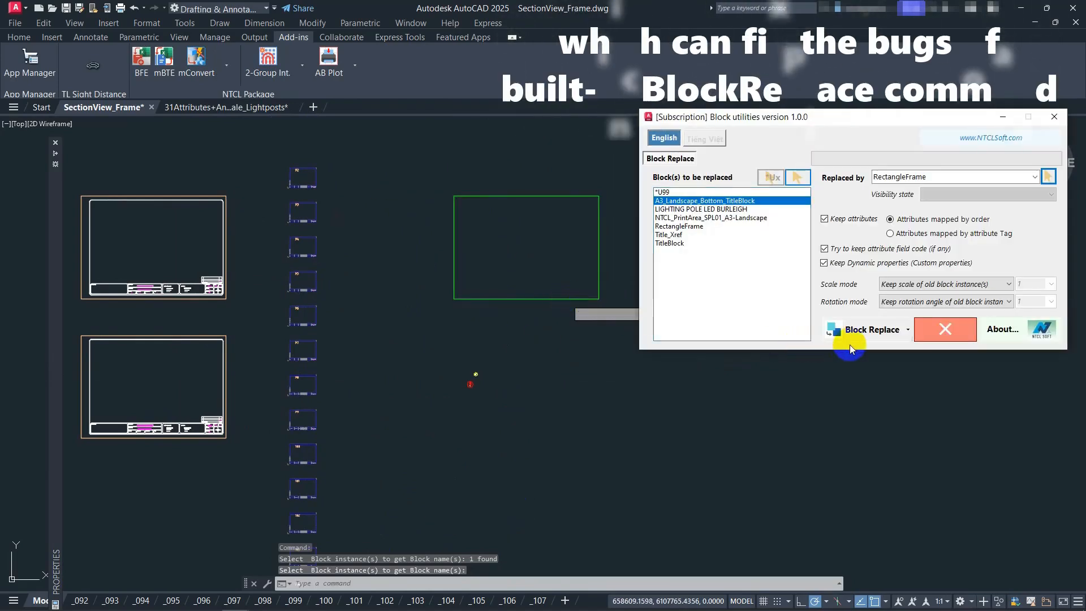
pyautogui.click(909, 329)
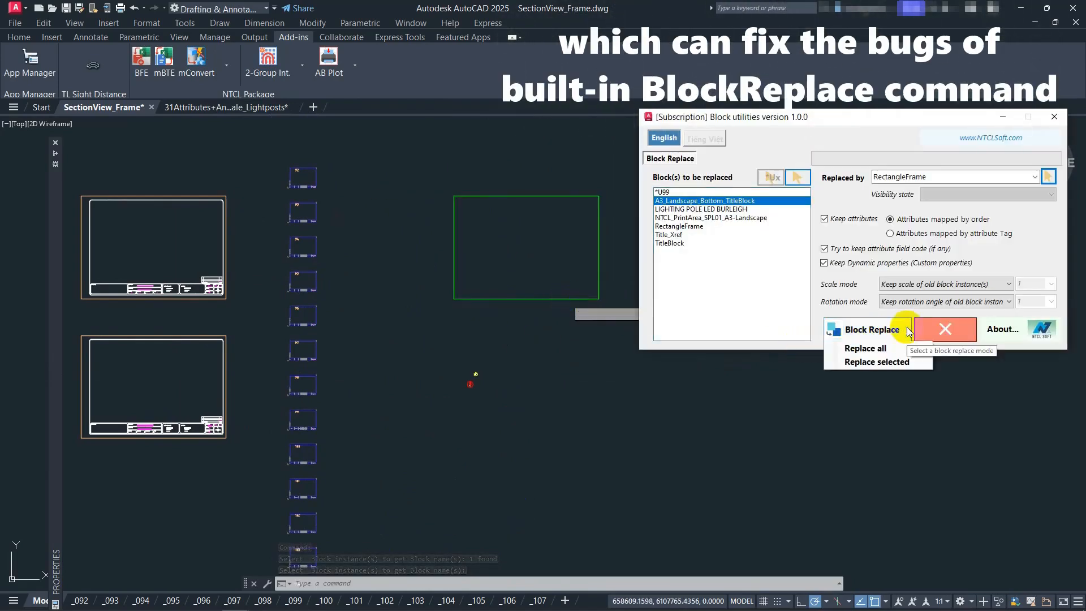
pyautogui.click(896, 365)
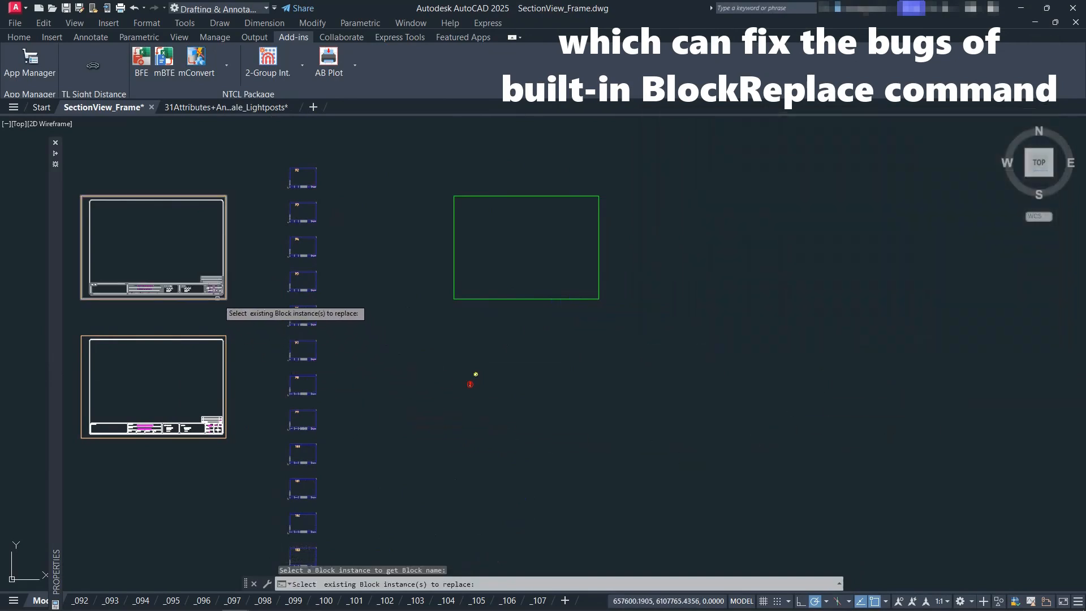
pyautogui.click(217, 298)
pyautogui.press('Return')
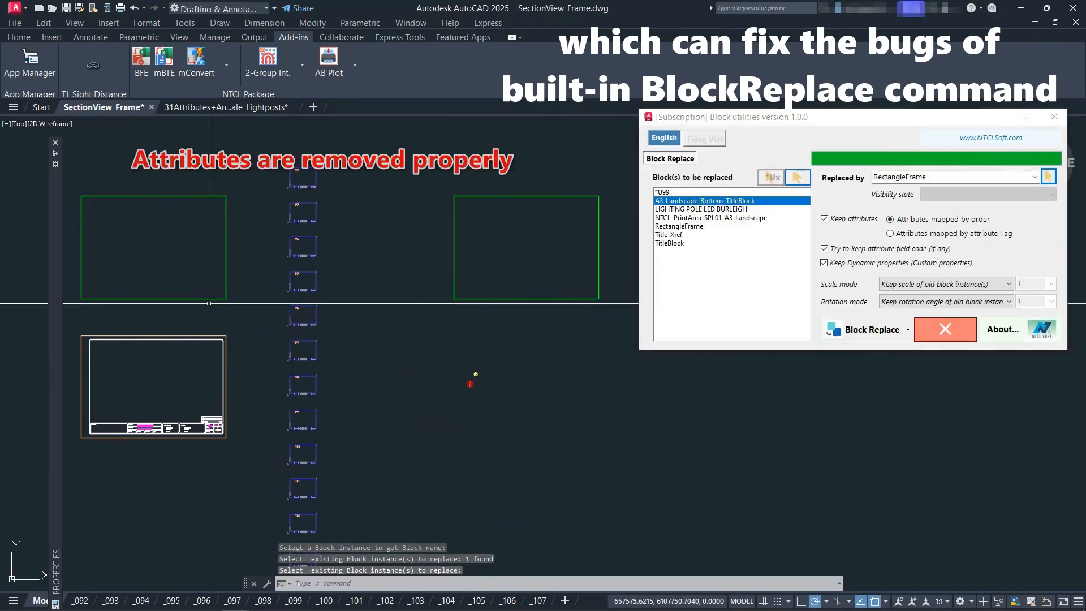
# Step: Select the replaced upper frame to check its properties, and undo the replacement
pyautogui.click(209, 304)
pyautogui.moveTo(50, 363)
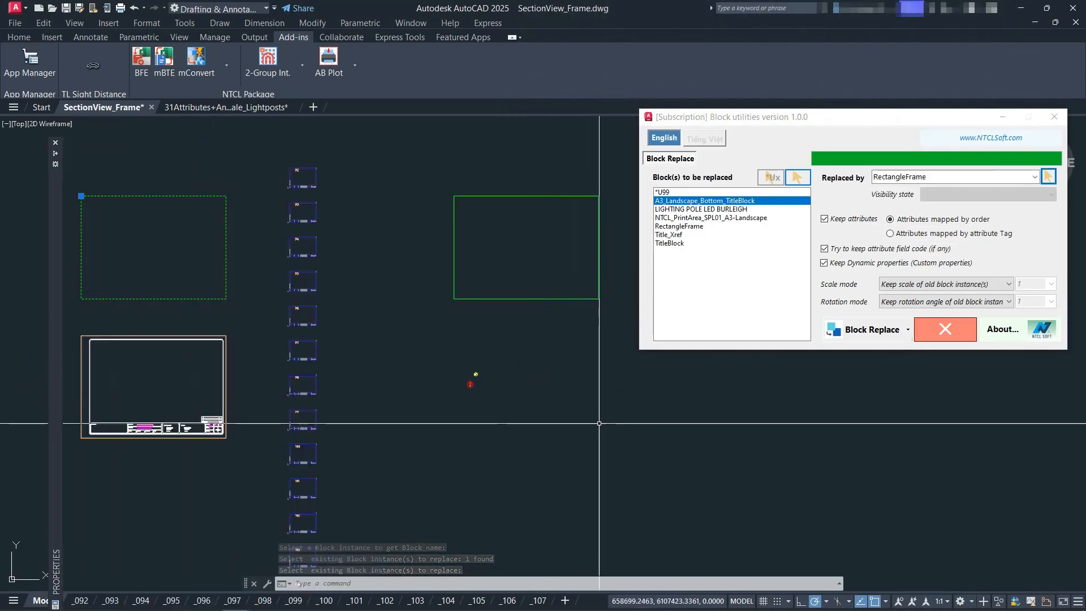
pyautogui.hotkey('ctrl', 'z')
pyautogui.hotkey('ctrl', 'z')
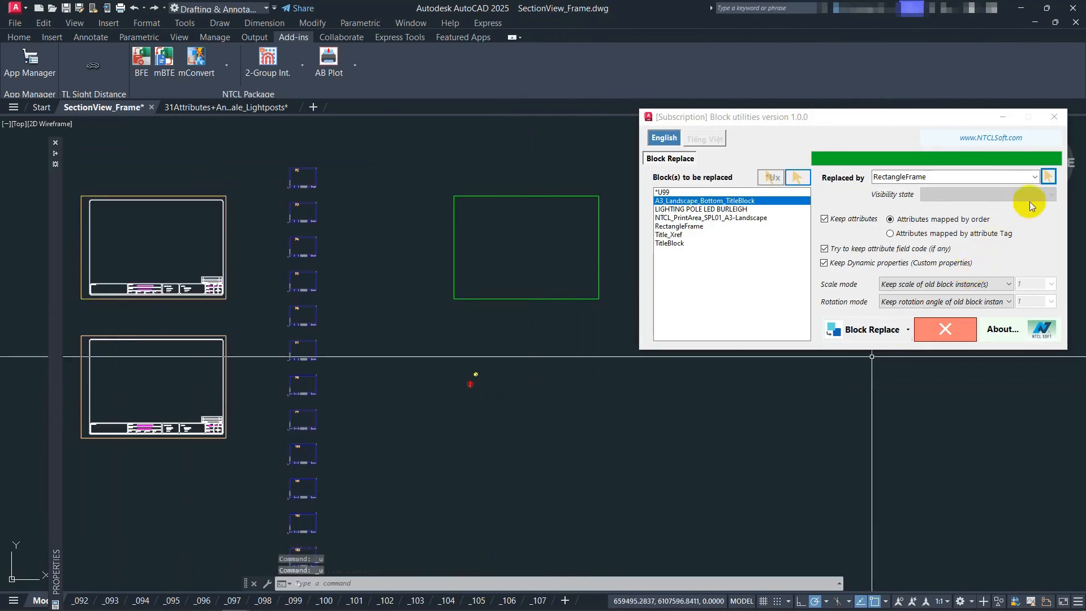
# Step: Replace all A3_Landscape_Bottom_TitleBlock instances with LIGHTING POLE LED BURLEIGH, using visibility state L300-S-A and keeping attributes and dynamic properties
pyautogui.click(1053, 176)
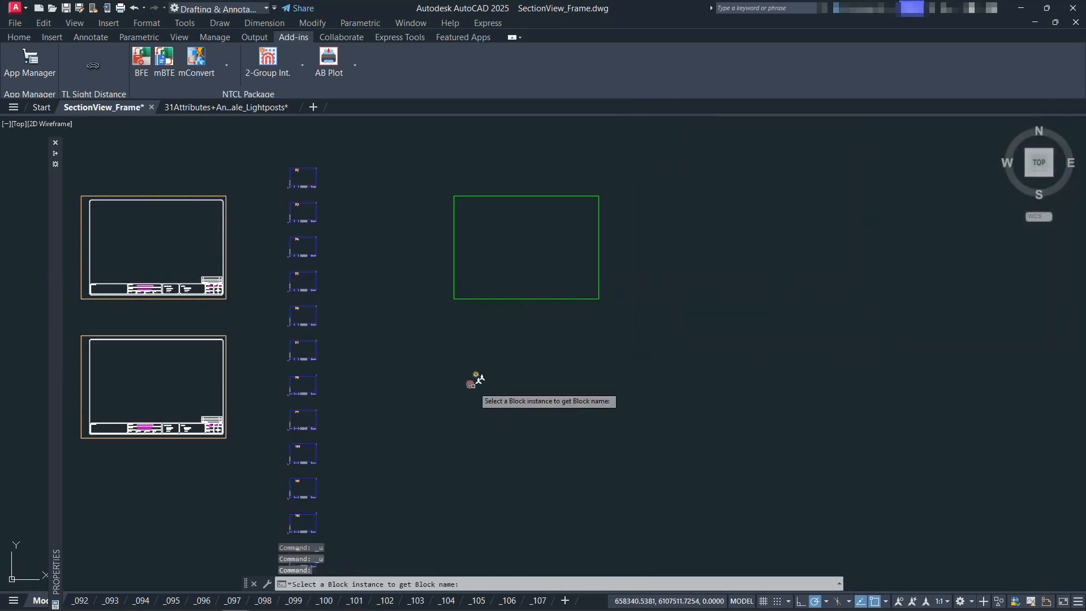
pyautogui.click(473, 386)
pyautogui.click(983, 193)
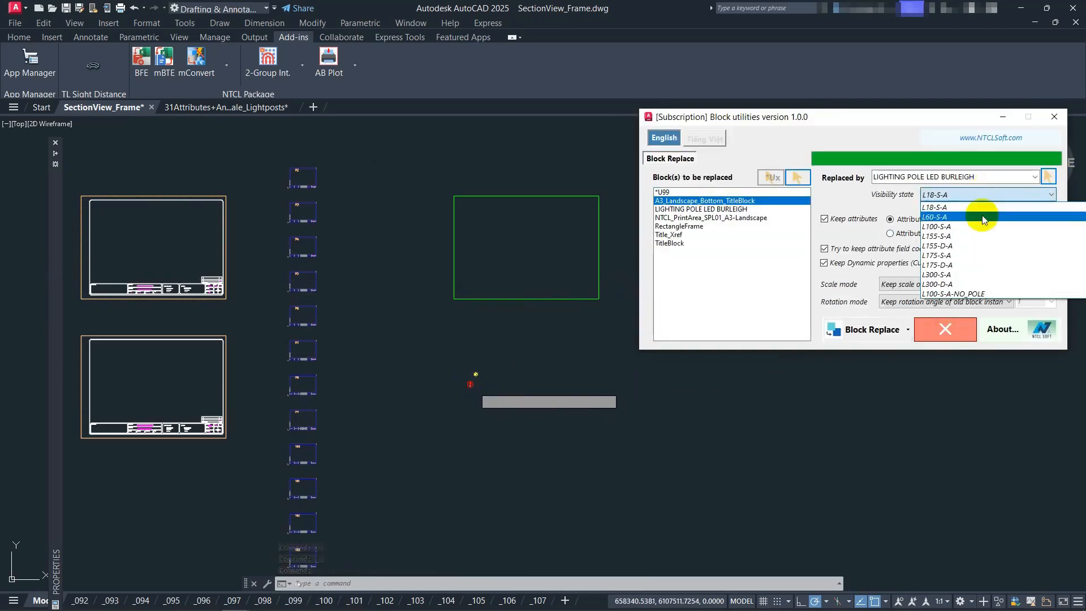
pyautogui.click(985, 275)
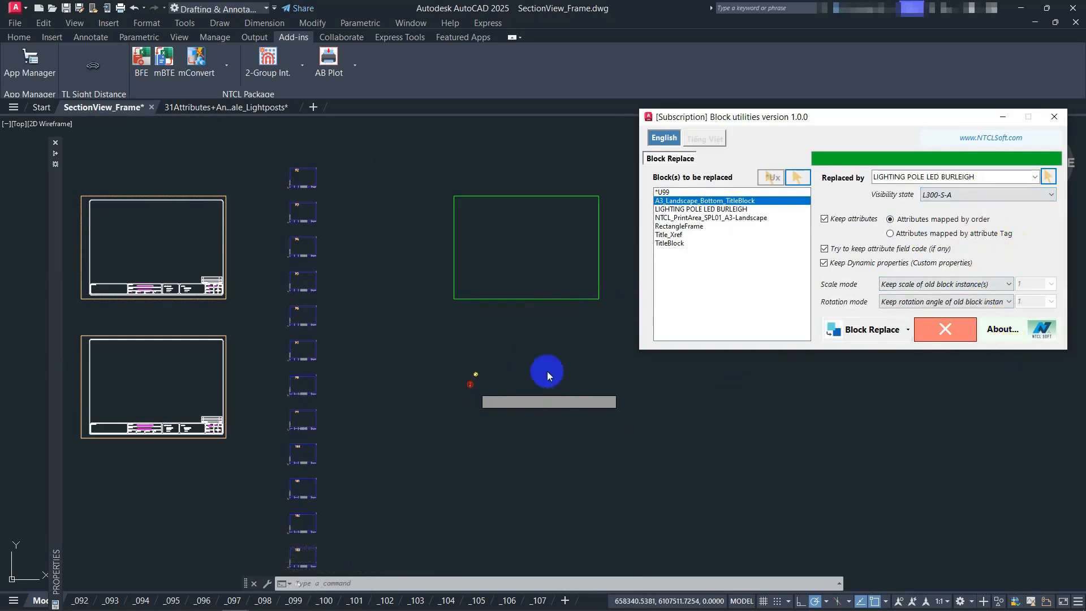
pyautogui.click(901, 334)
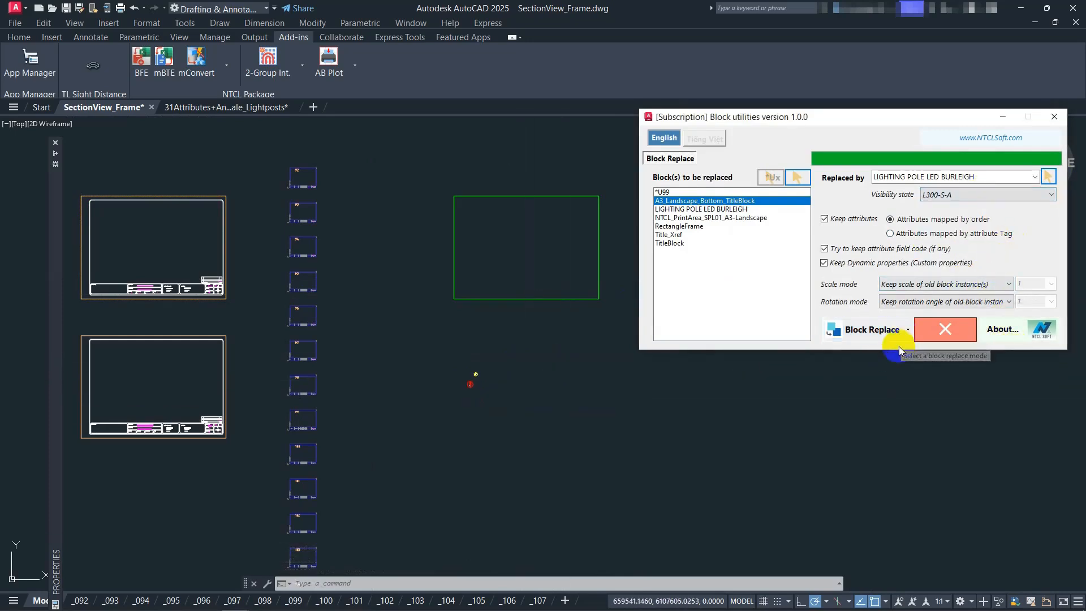
pyautogui.click(908, 335)
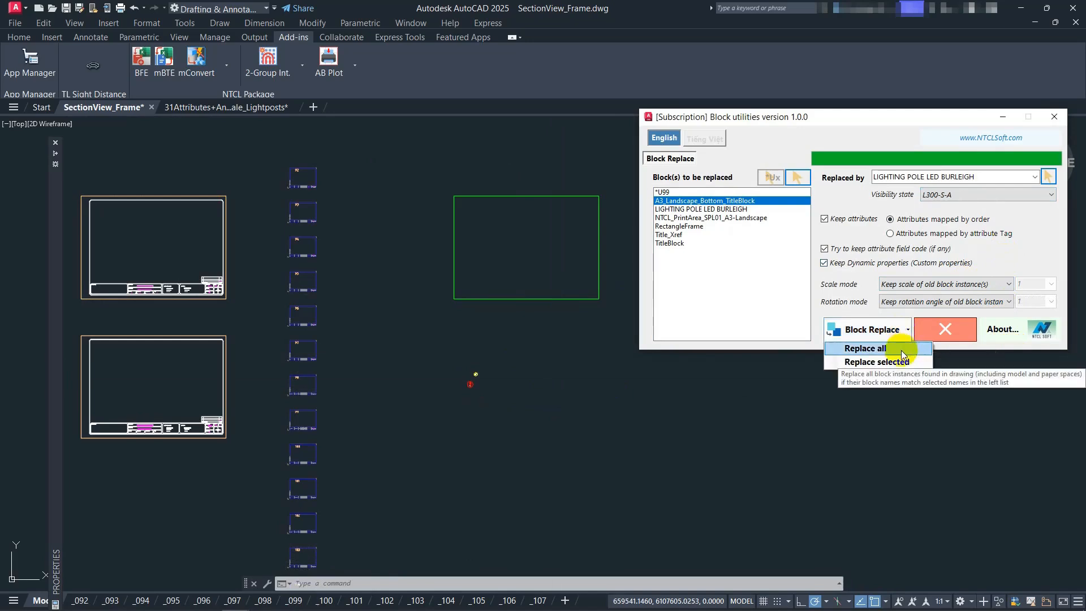
pyautogui.click(901, 350)
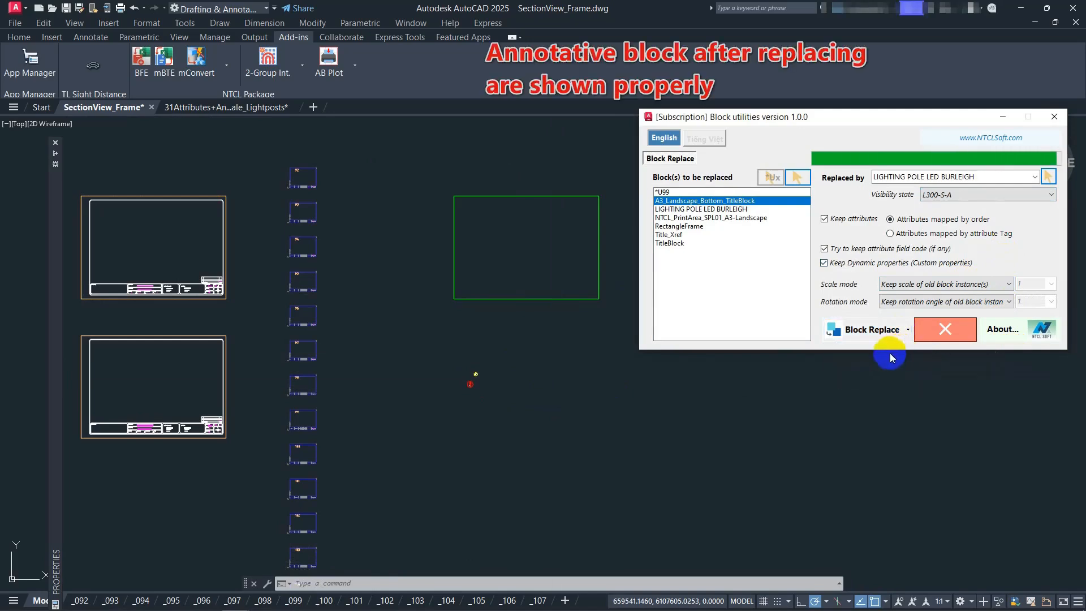
# Step: Locate the lighting pole that replaced the upper large title block and select it for a close look
pyautogui.click(253, 285)
pyautogui.moveTo(211, 313); pyautogui.dragTo(336, 320, button='middle')
pyautogui.scroll(2, 207, 206)
pyautogui.moveTo(131, 245); pyautogui.dragTo(278, 289, button='middle')
pyautogui.scroll(1, 335, 224)
pyautogui.scroll(3, 335, 225)
pyautogui.click(419, 325)
pyautogui.click(390, 303)
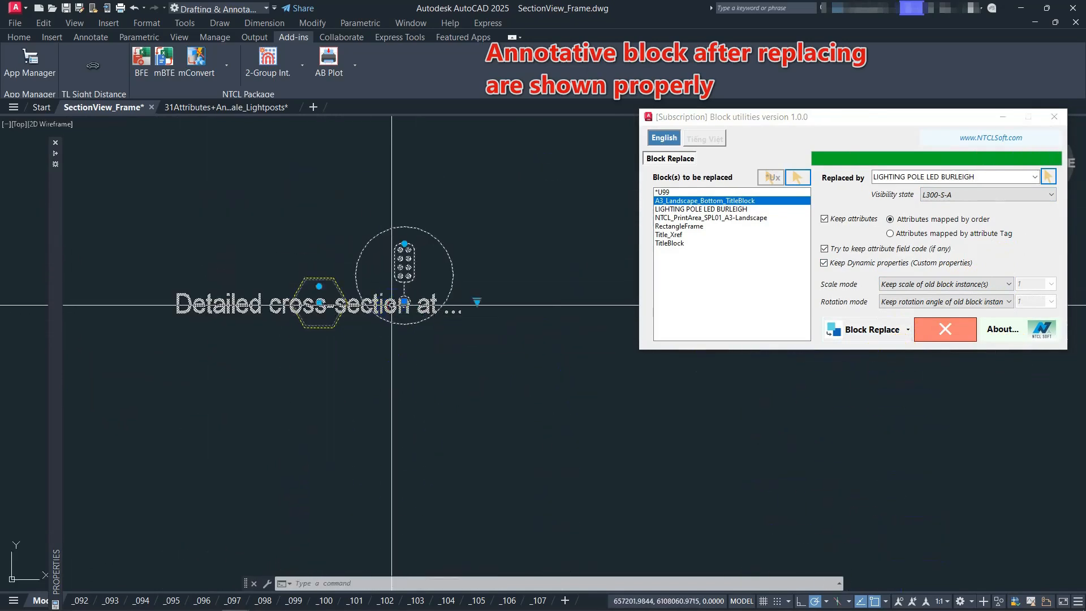
# Step: Check the selected lighting pole's visibility state and attribute values in its properties
pyautogui.moveTo(52, 392)
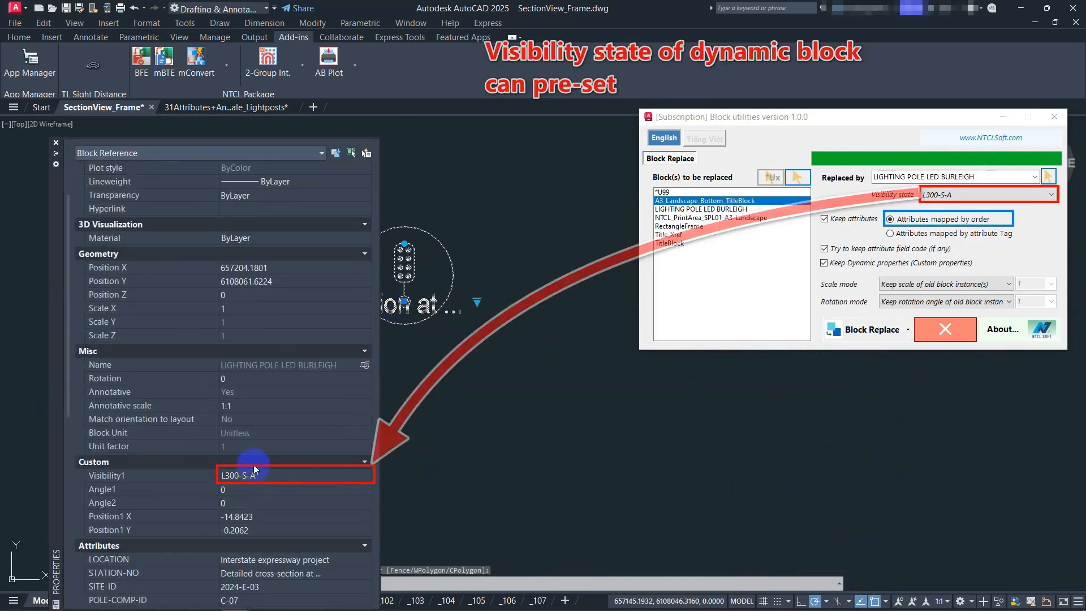
pyautogui.click(270, 477)
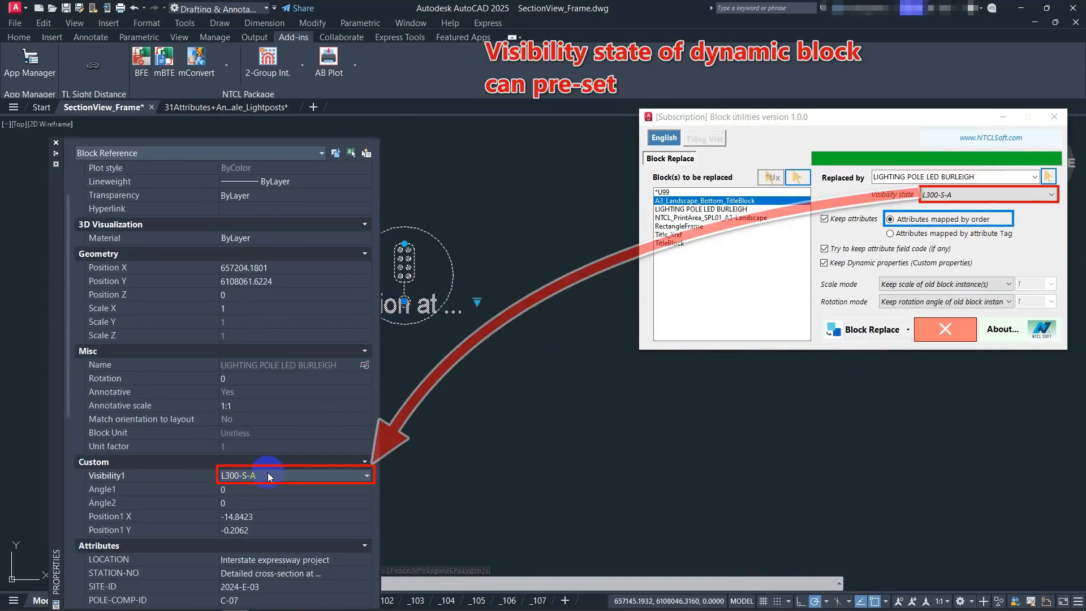
pyautogui.click(146, 492)
pyautogui.scroll(-3, 159, 475)
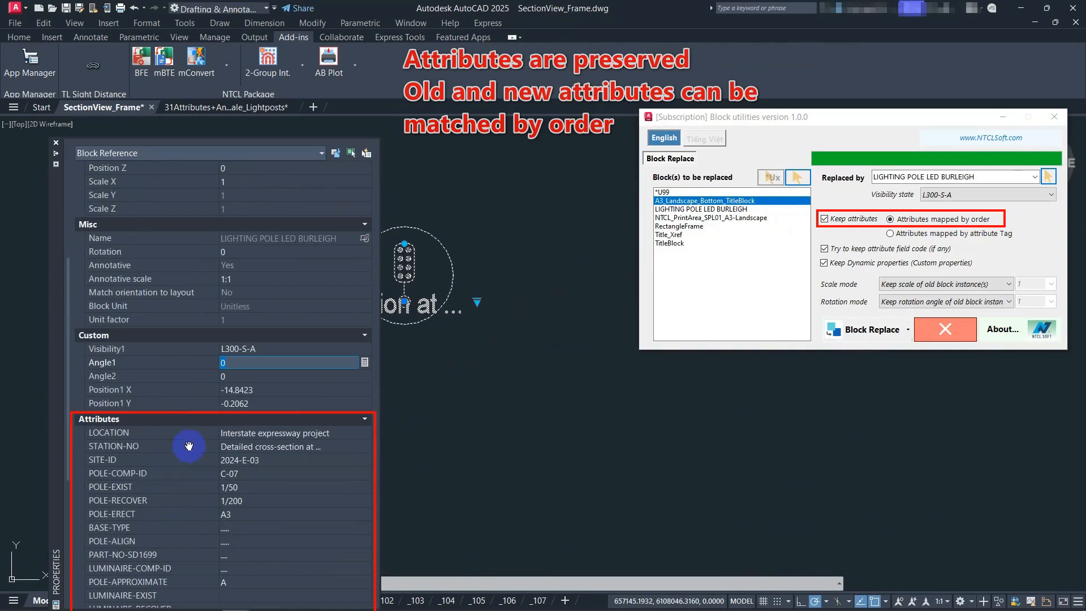
pyautogui.scroll(-2, 192, 443)
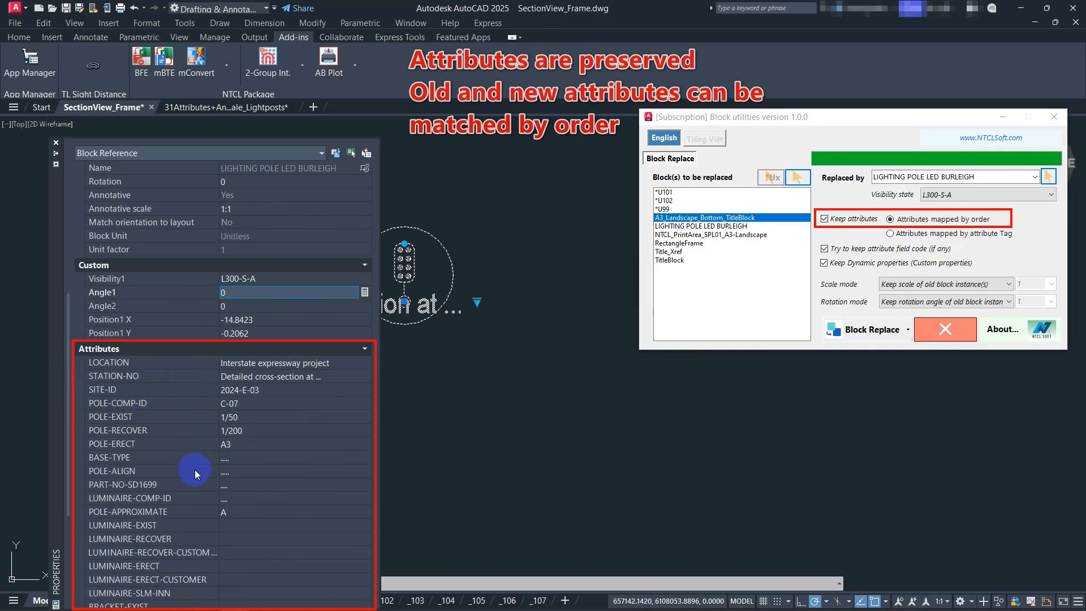
pyautogui.scroll(-2, 197, 516)
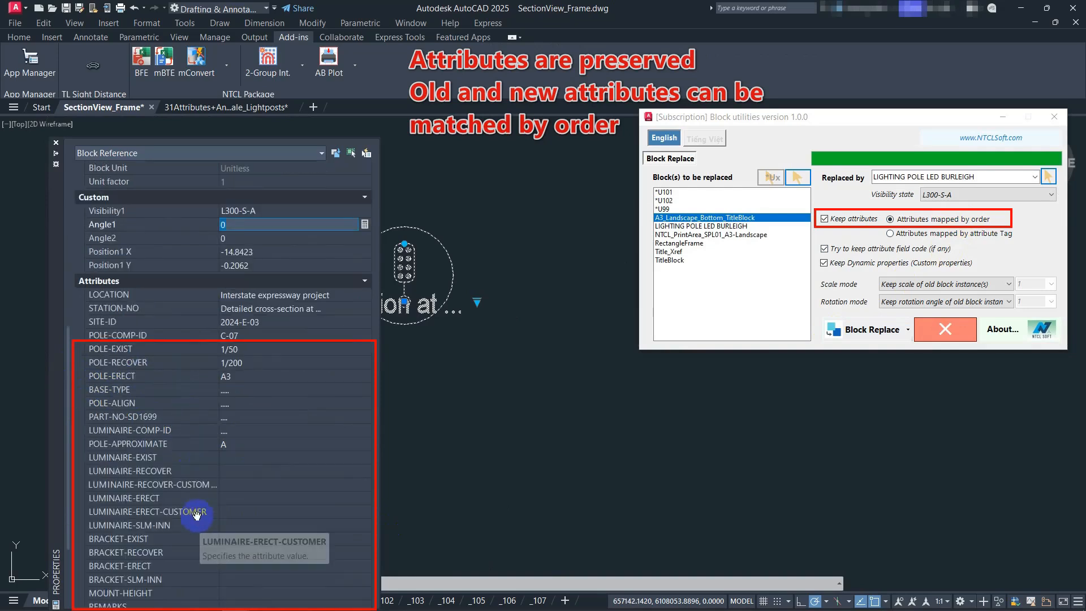
# Step: Undo the replacement of the large title blocks with lighting poles
pyautogui.hotkey('ctrl', 'z')
pyautogui.hotkey('ctrl', 'z')
pyautogui.hotkey('ctrl', 'z')
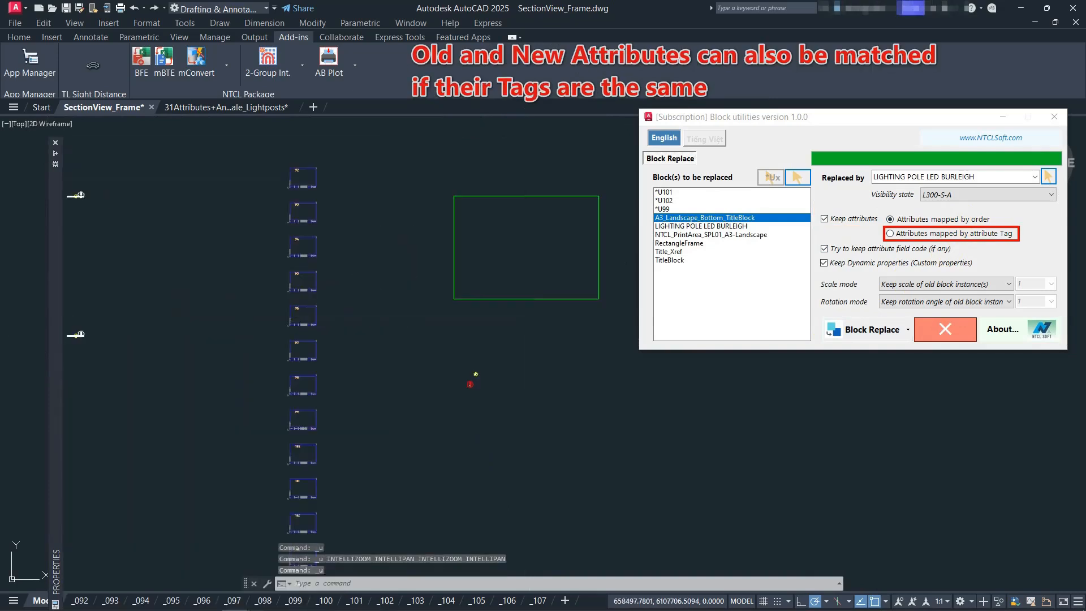
# Step: Replace both large A3_Landscape_Bottom_TitleBlock instances with LIGHTING POLE LED BURLEIGH, mapping attributes by attribute Tag
pyautogui.click(956, 234)
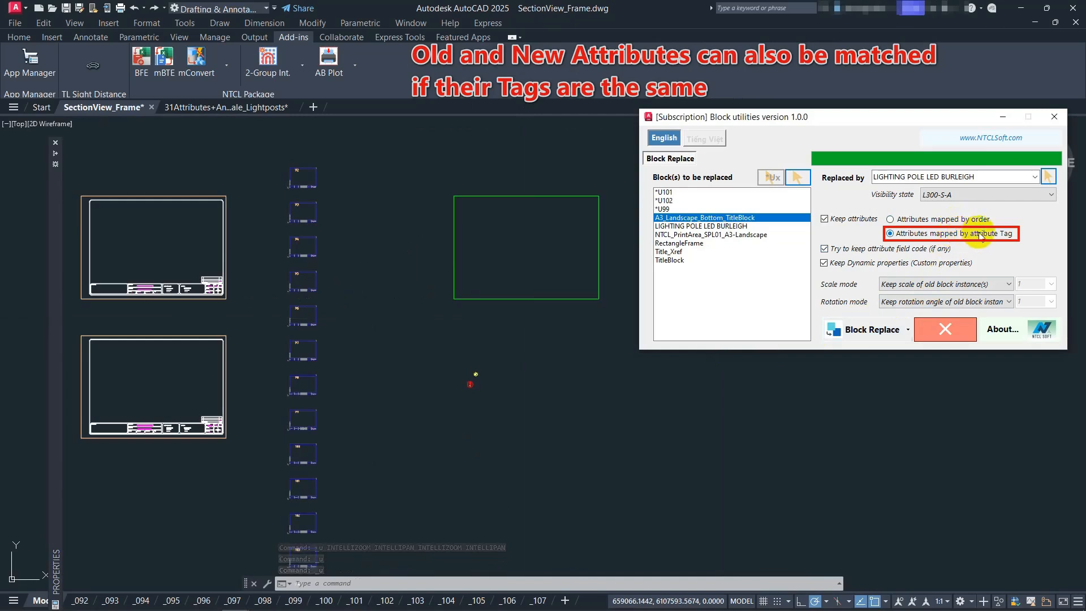
pyautogui.click(909, 329)
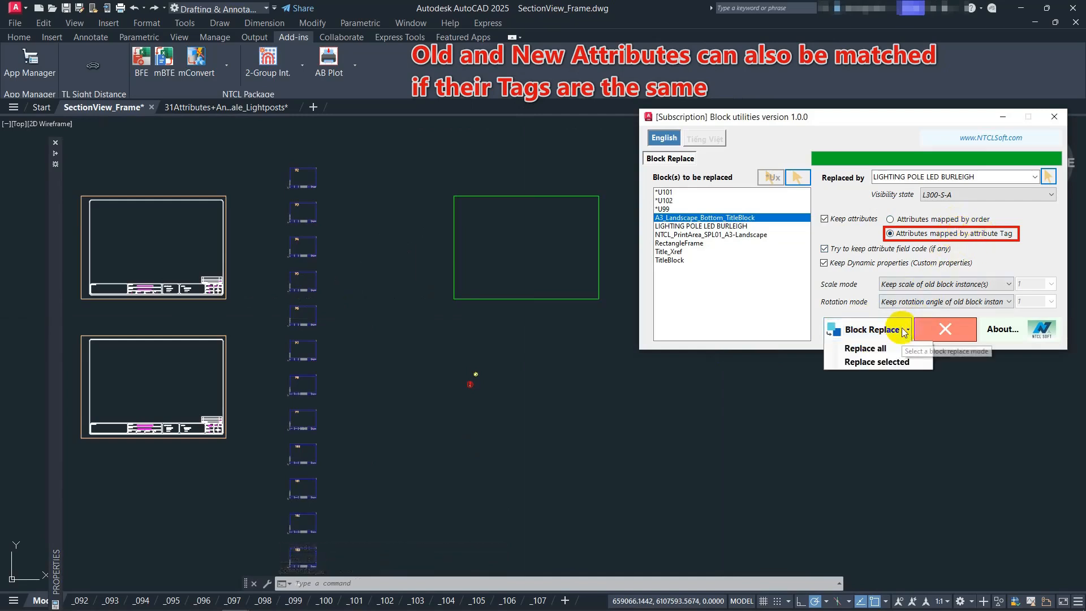
pyautogui.click(875, 362)
# Step: Select the lighting pole at the upper location and examine its attribute values in its properties
pyautogui.scroll(10, 289, 236)
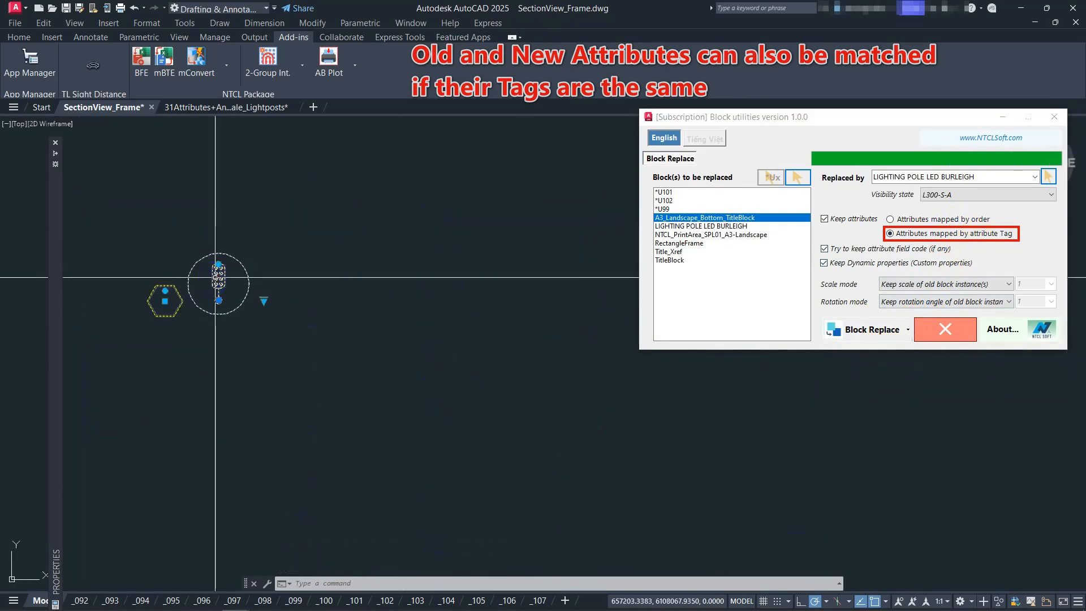
pyautogui.moveTo(51, 376)
pyautogui.scroll(-5, 226, 482)
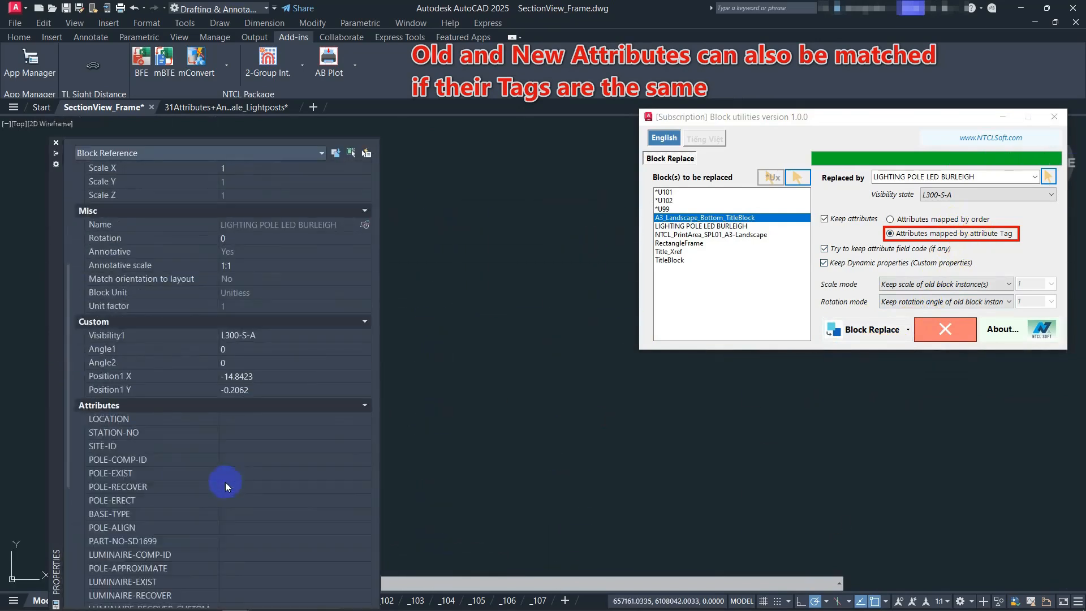
pyautogui.scroll(-2, 225, 482)
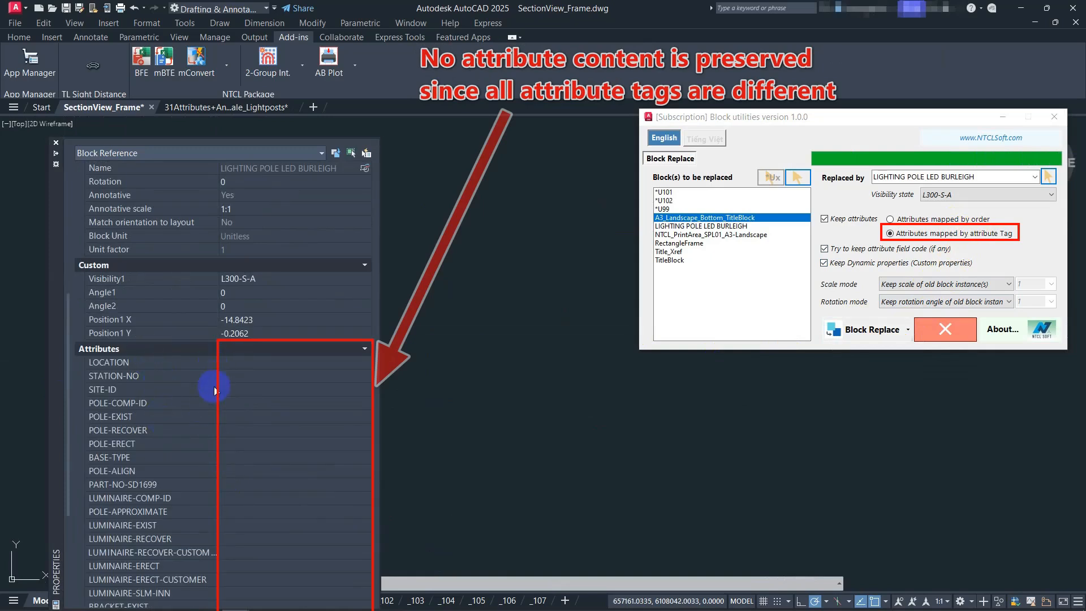
pyautogui.scroll(-6, 215, 453)
pyautogui.scroll(4, 218, 546)
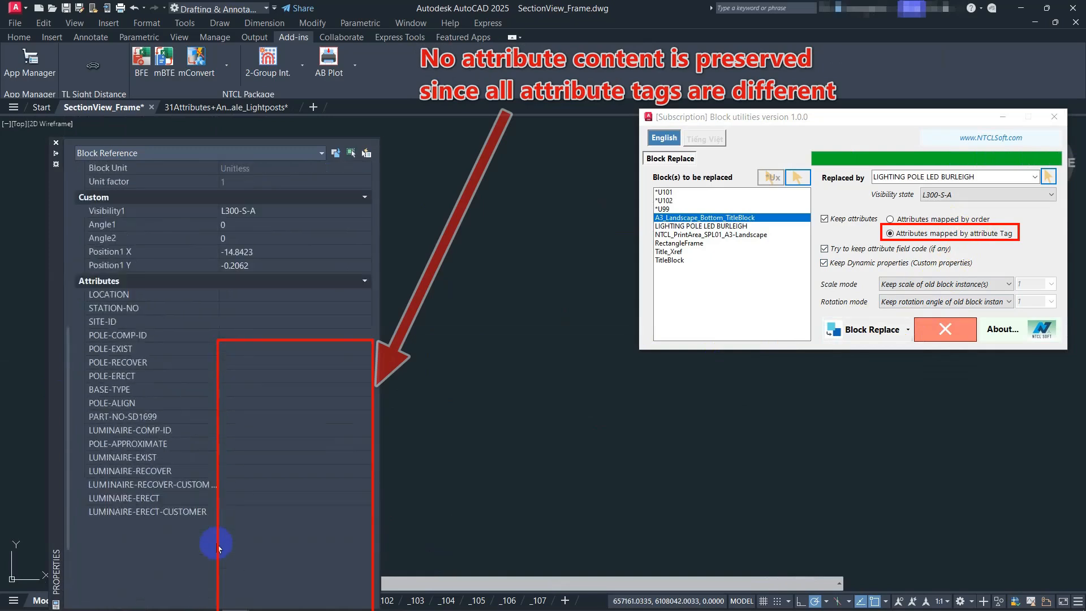
# Step: Pick the upper lighting pole instance in the drawing as the block to be replaced
pyautogui.click(777, 183)
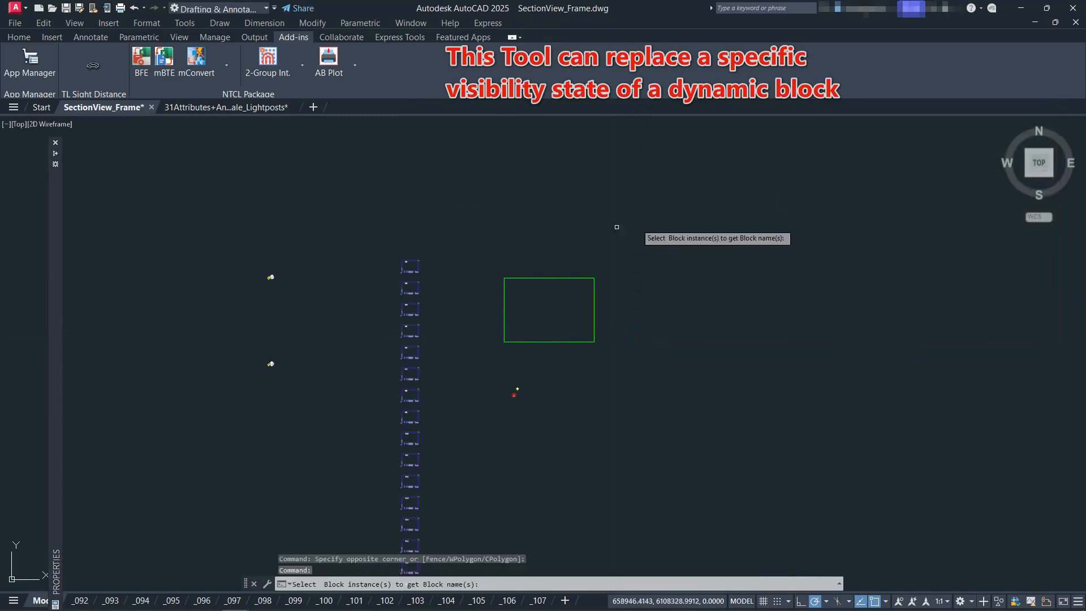
pyautogui.scroll(8, 270, 281)
pyautogui.scroll(4, 270, 281)
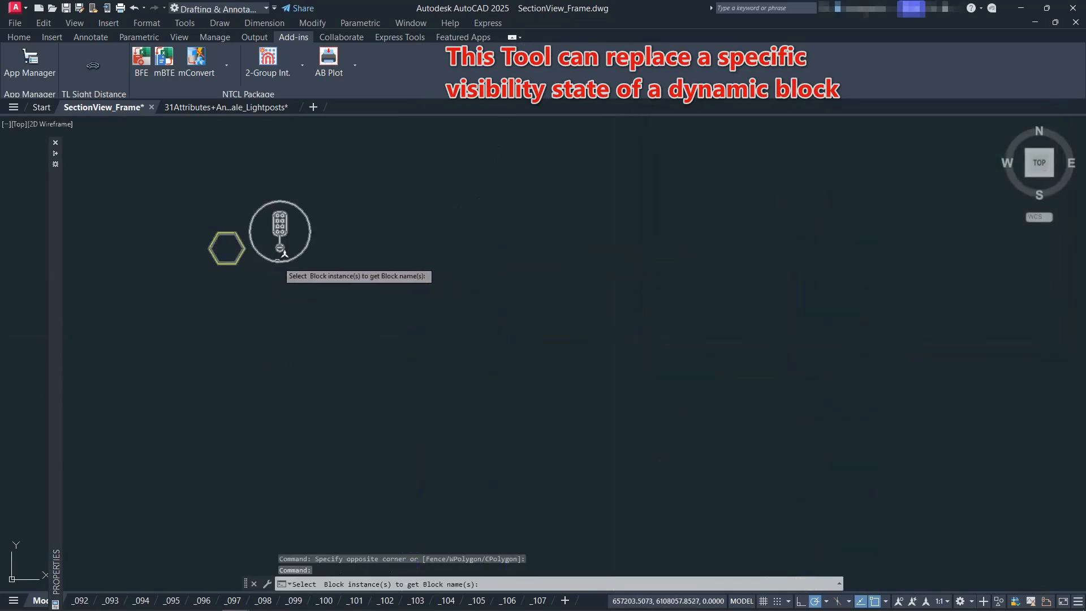
pyautogui.click(278, 259)
pyautogui.rightClick(277, 265)
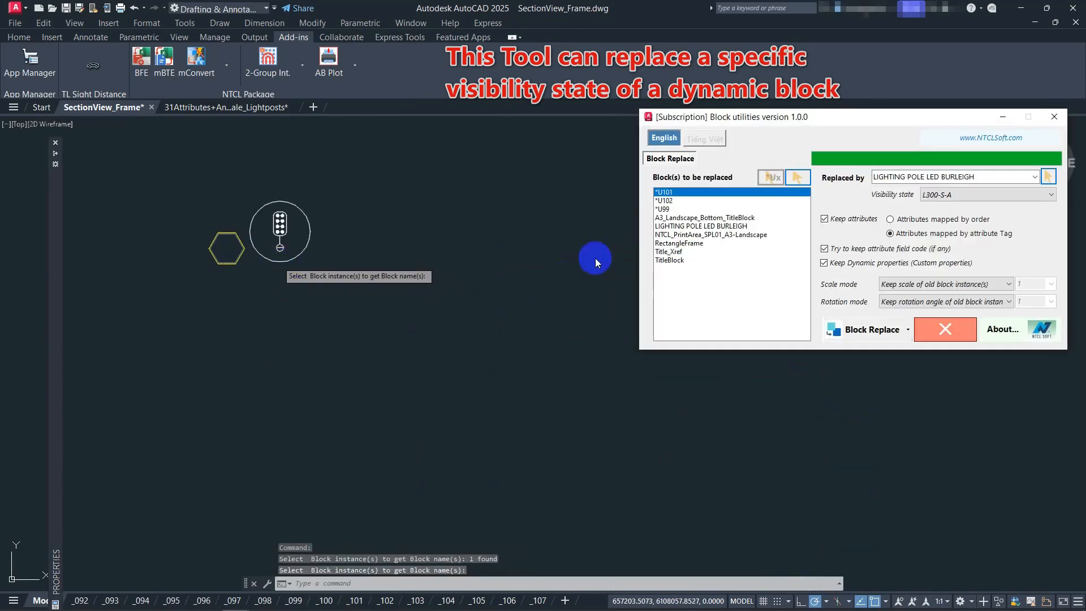
# Step: Replace only the upper pole with LIGHTING POLE LED BURLEIGH in visibility state L155-D-A, and select the new pole to check its properties
pyautogui.click(1052, 195)
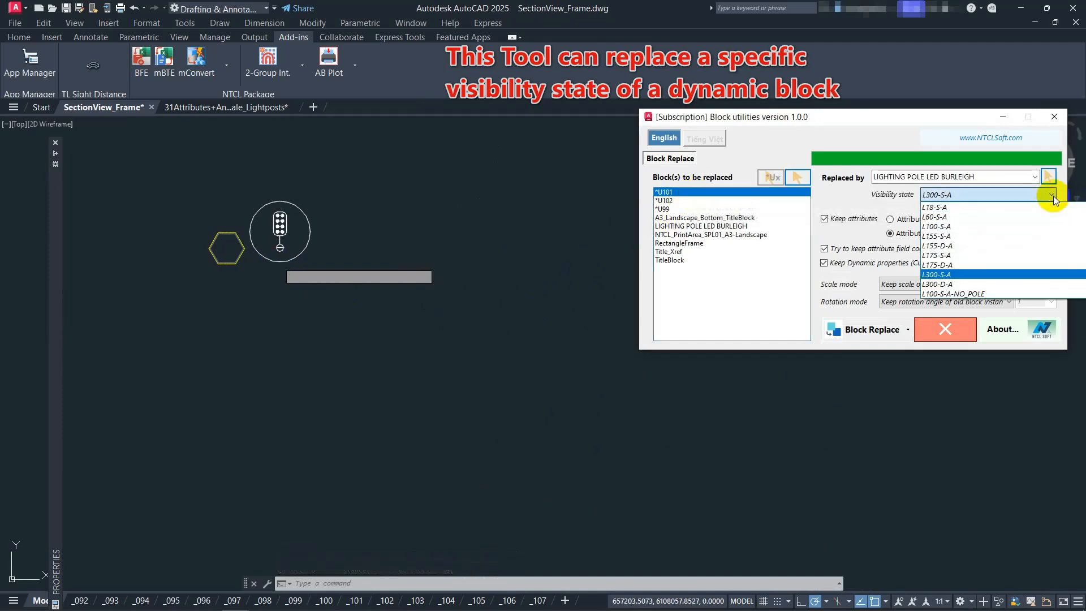
pyautogui.click(1003, 246)
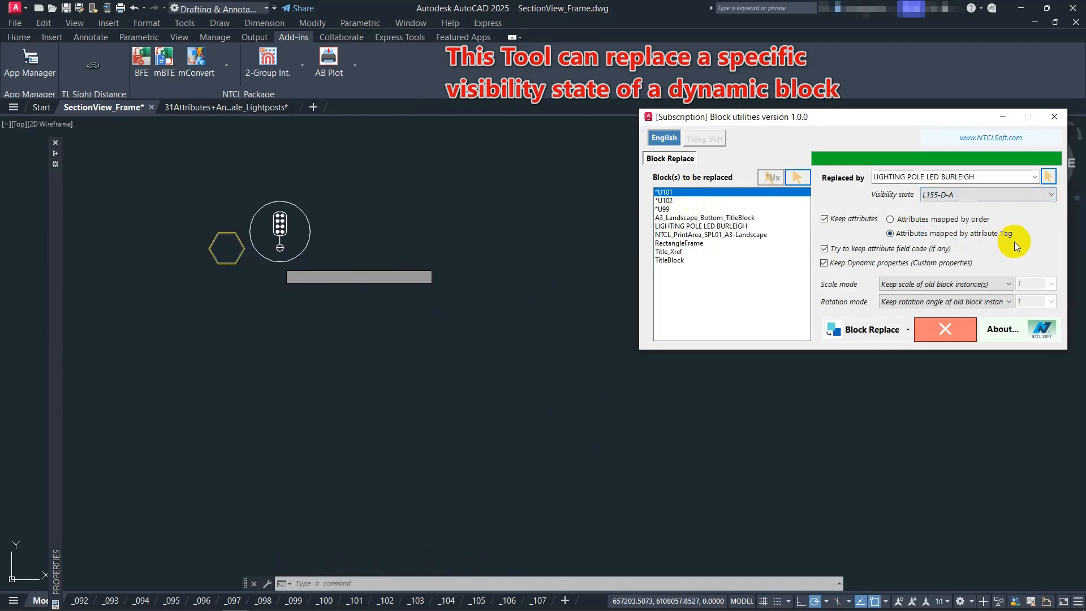
pyautogui.click(907, 330)
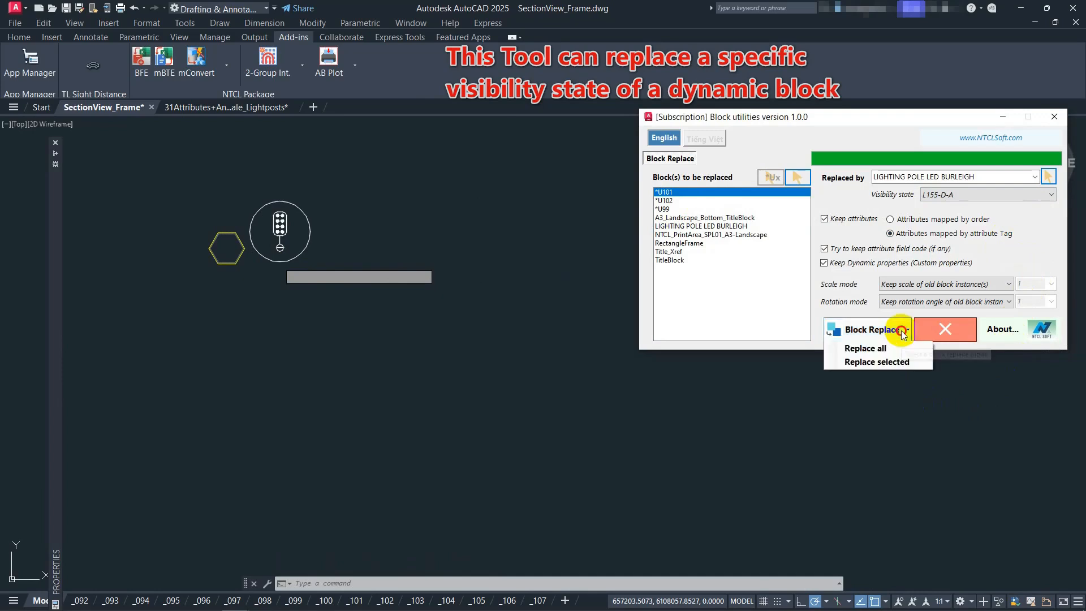
pyautogui.click(887, 364)
pyautogui.click(295, 239)
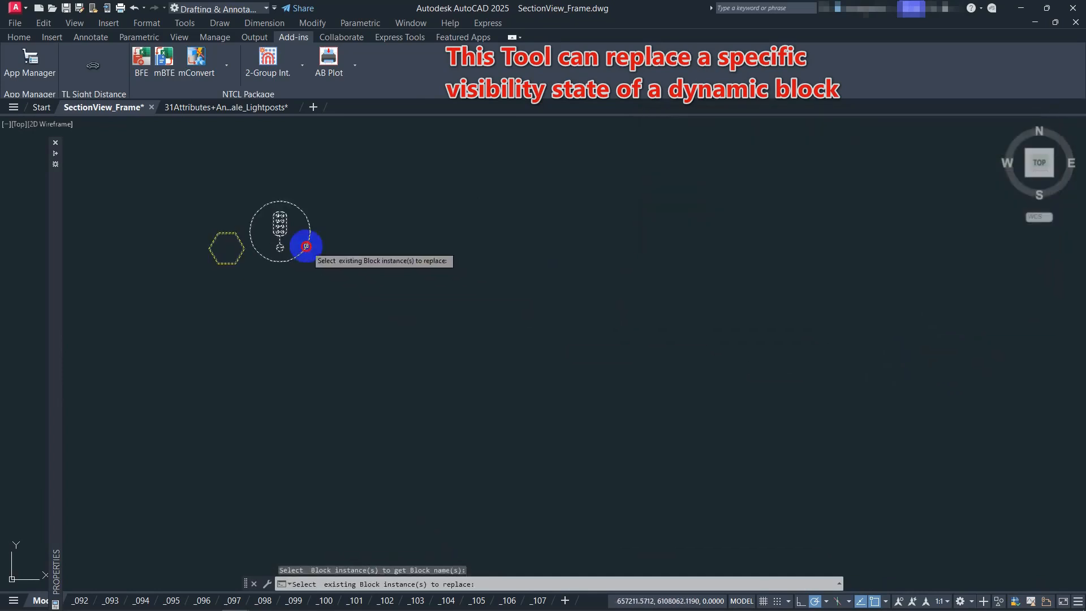
pyautogui.rightClick(296, 266)
pyautogui.click(310, 277)
pyautogui.moveTo(55, 368)
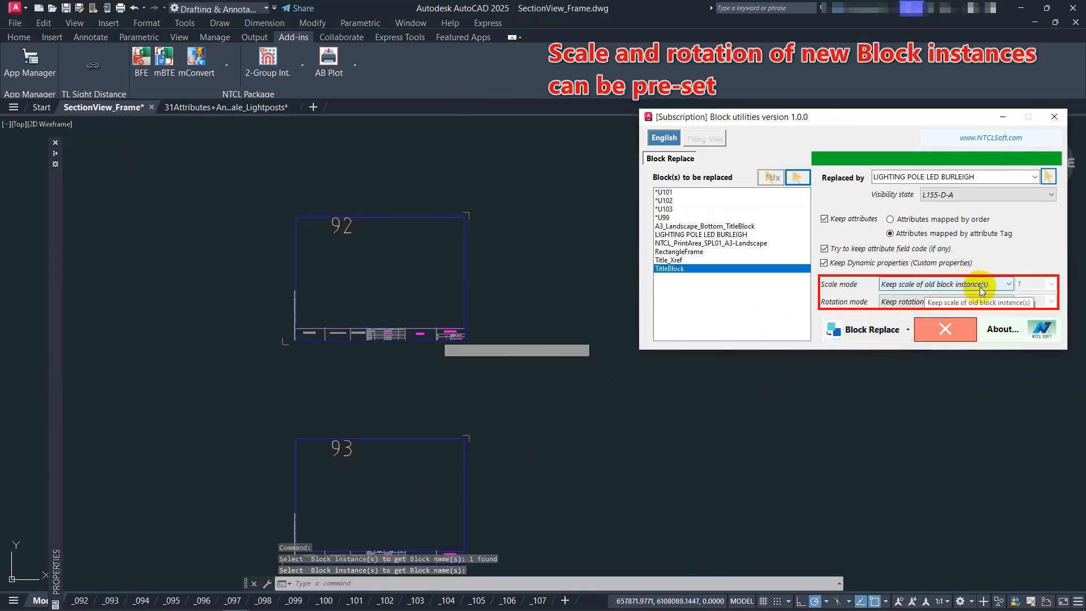
# Step: Review the available scale modes and select the TitleBlock instance of frame 92 to check its properties
pyautogui.click(1009, 287)
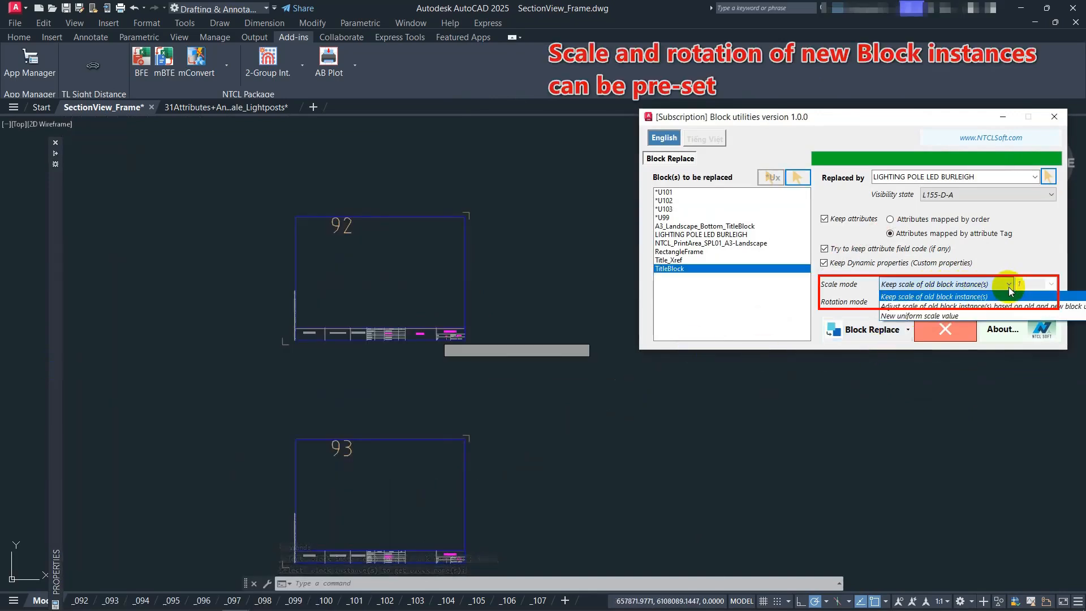
pyautogui.click(1009, 287)
pyautogui.click(397, 334)
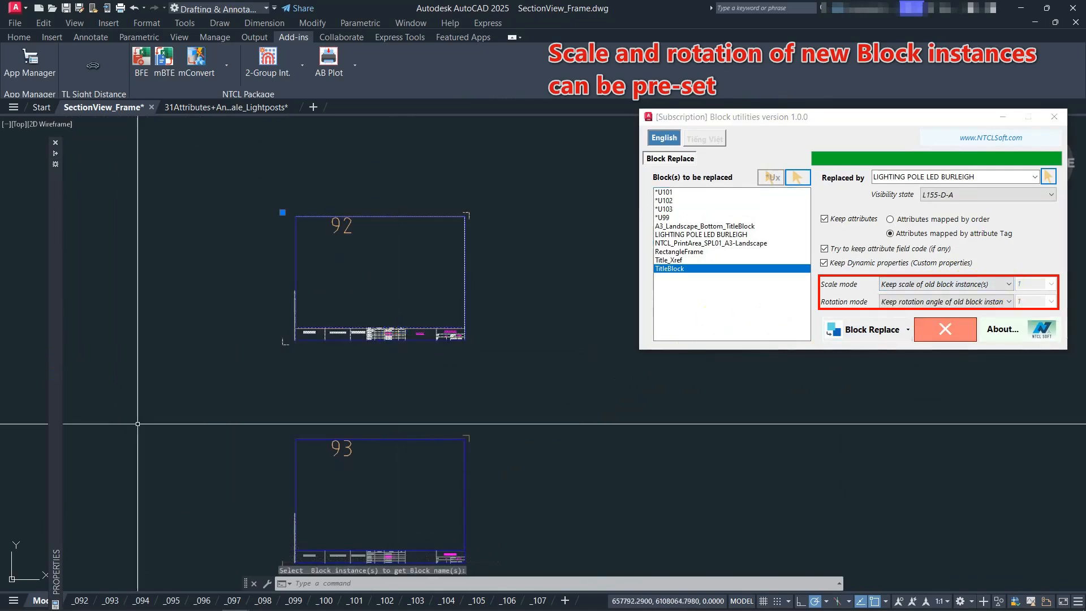
pyautogui.moveTo(55, 457)
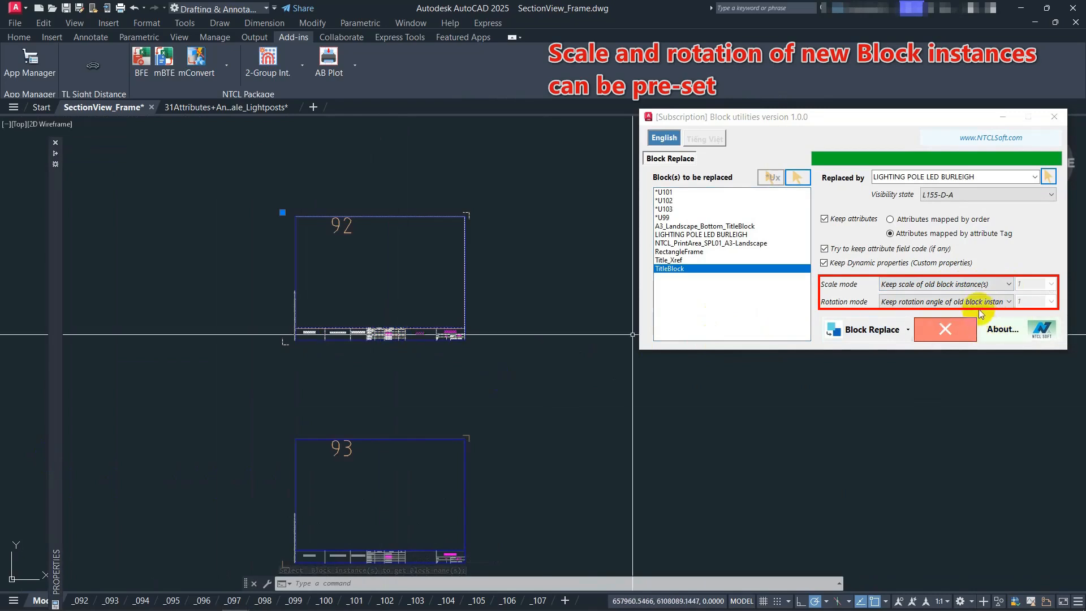
# Step: Set the scale mode to New uniform scale value 0.1 and the rotation mode to New uniform rotation angle 45
pyautogui.click(963, 284)
pyautogui.click(1005, 294)
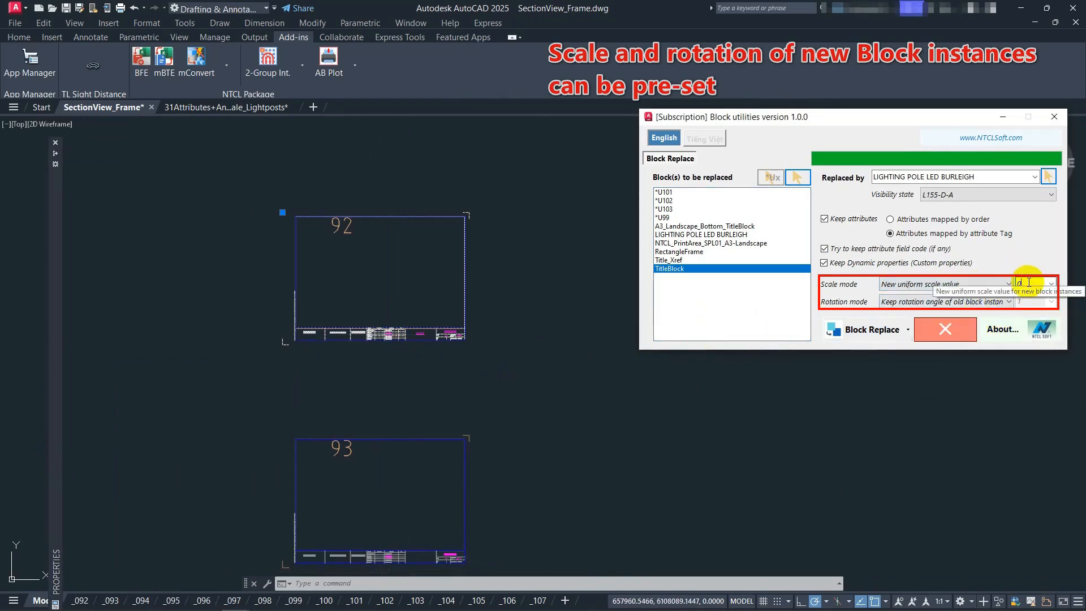
pyautogui.click(1029, 283)
pyautogui.write('0.1')
pyautogui.click(956, 301)
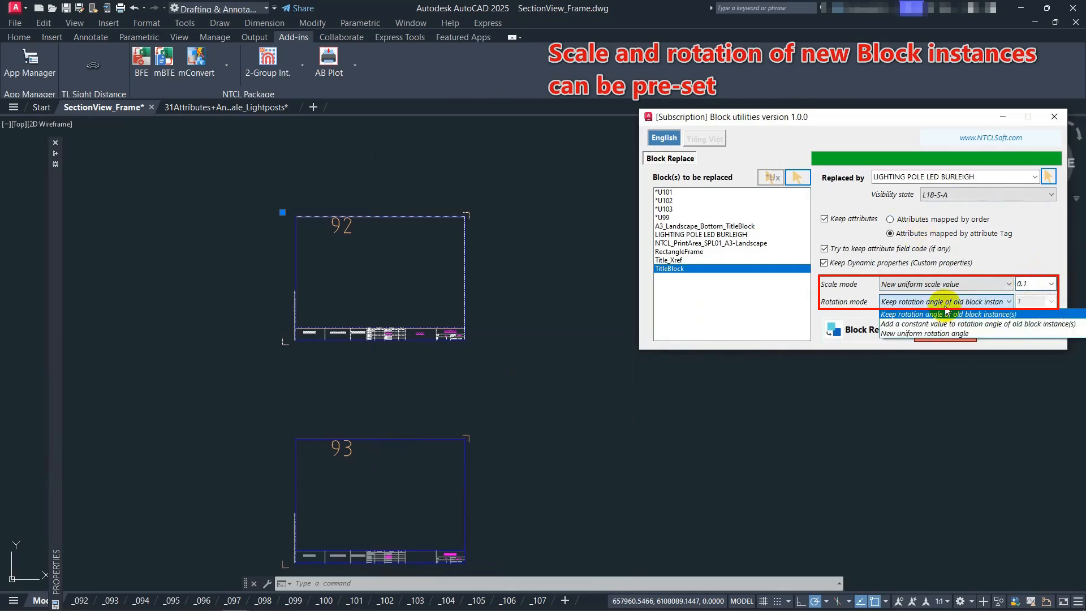
pyautogui.click(940, 334)
pyautogui.doubleClick(1027, 301)
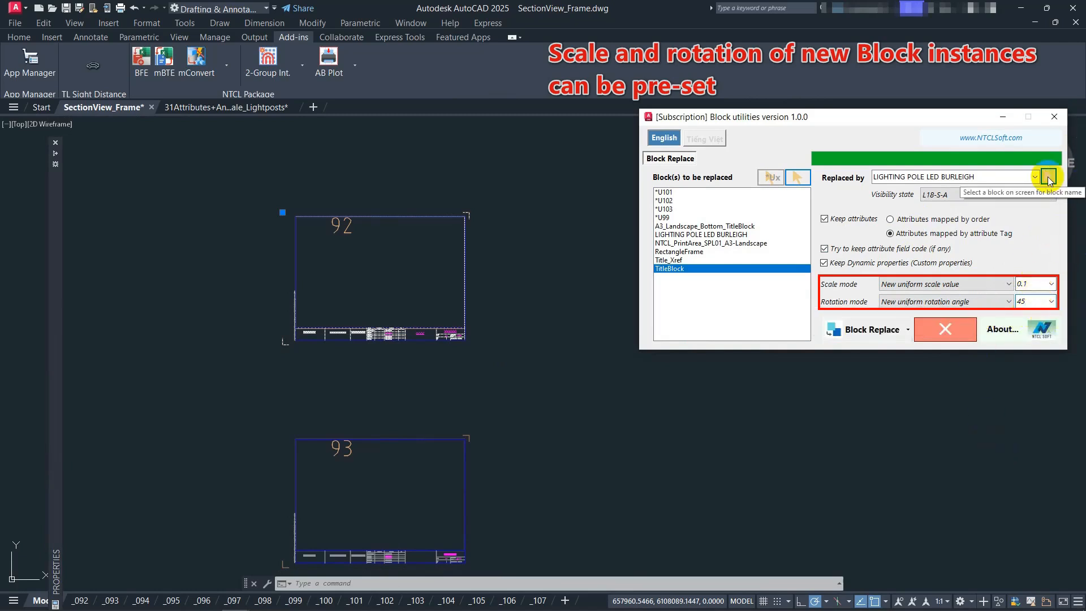
# Step: Replace the TitleBlock instances of frames 92, 93 and 94 with A3_Landscape_Bottom_TitleBlock
pyautogui.click(1034, 177)
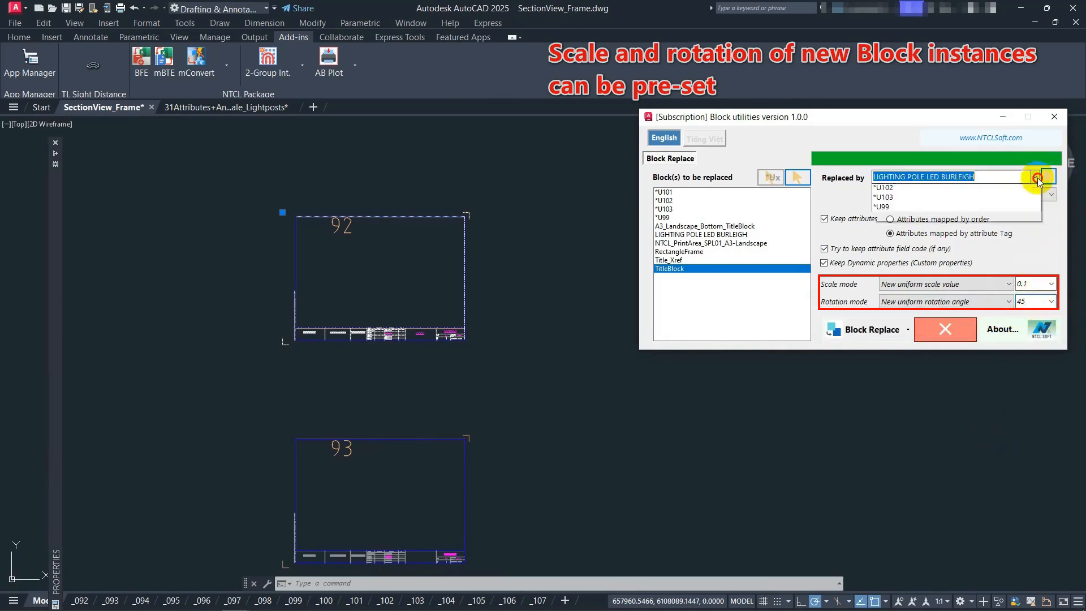
pyautogui.click(977, 192)
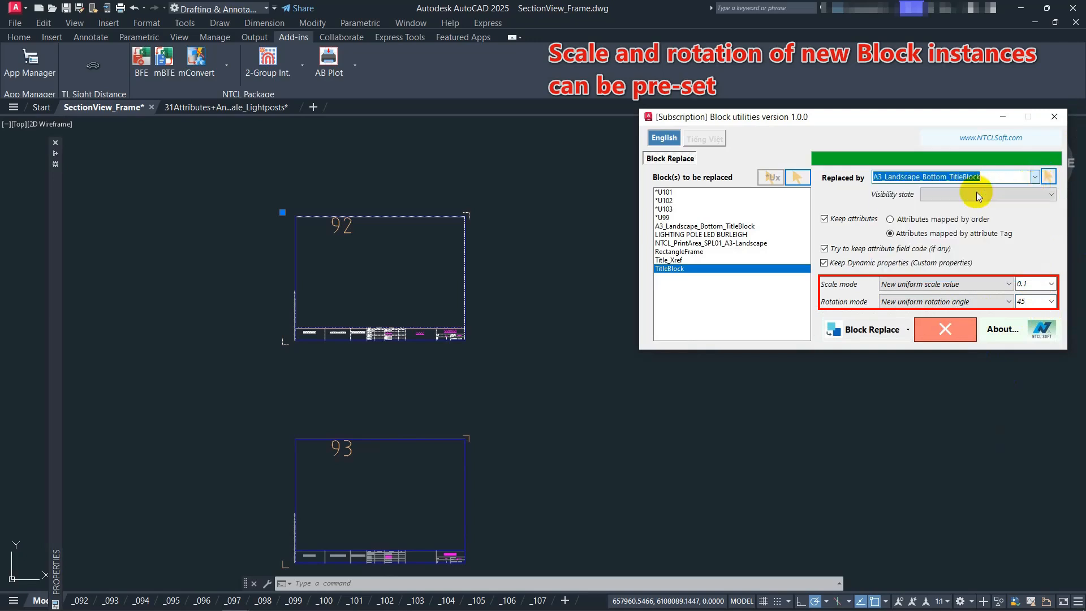
pyautogui.click(900, 339)
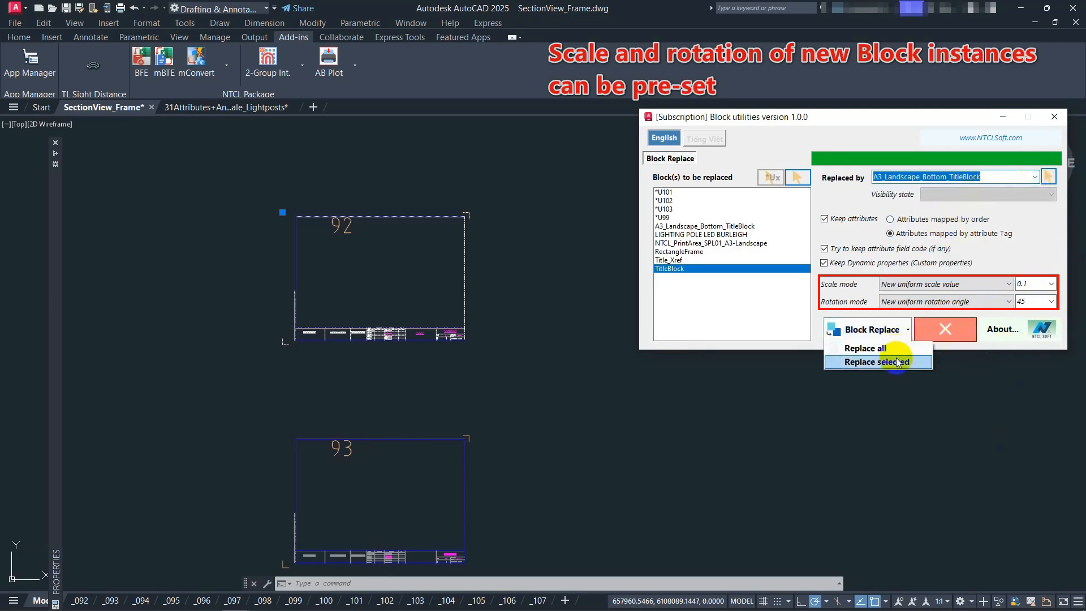
pyautogui.click(897, 362)
pyautogui.click(440, 427)
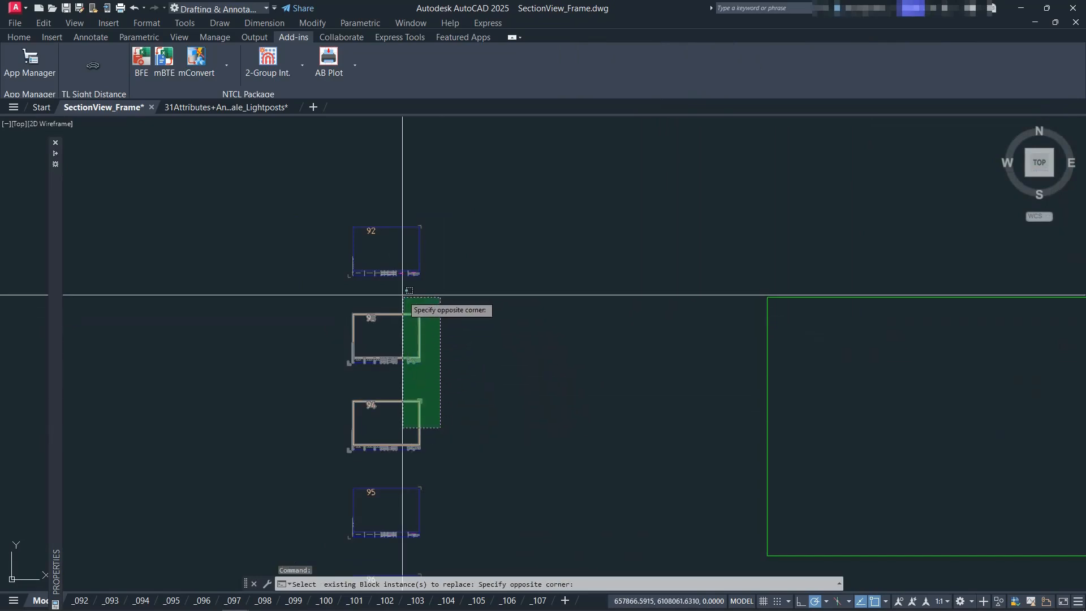
pyautogui.click(394, 260)
pyautogui.rightClick(453, 308)
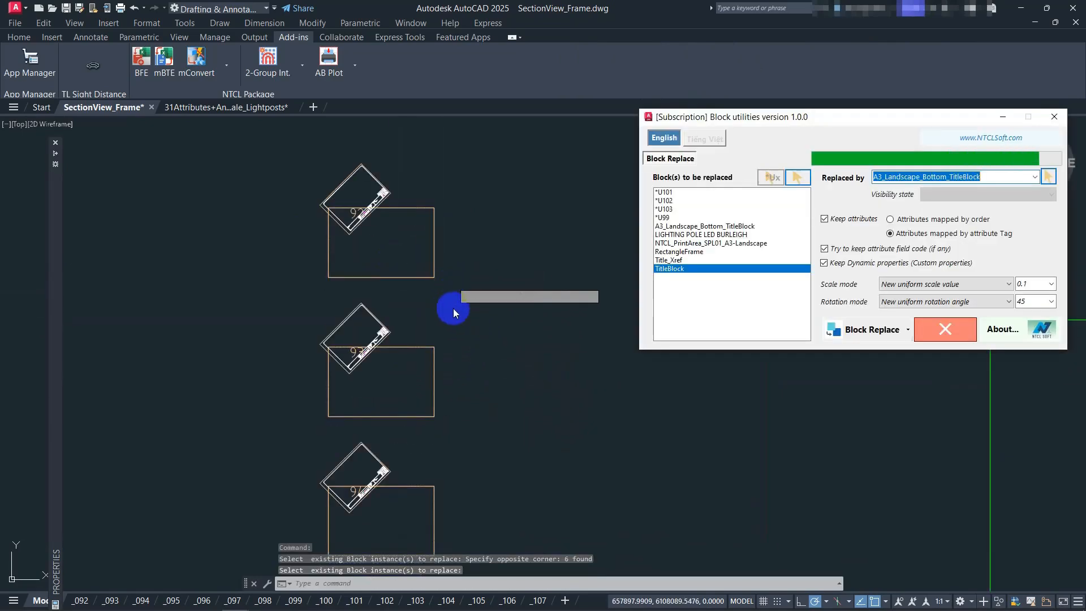
# Step: Check the scale, rotation and attributes of the new title block at frame 92, and view the replaced frames
pyautogui.click(360, 216)
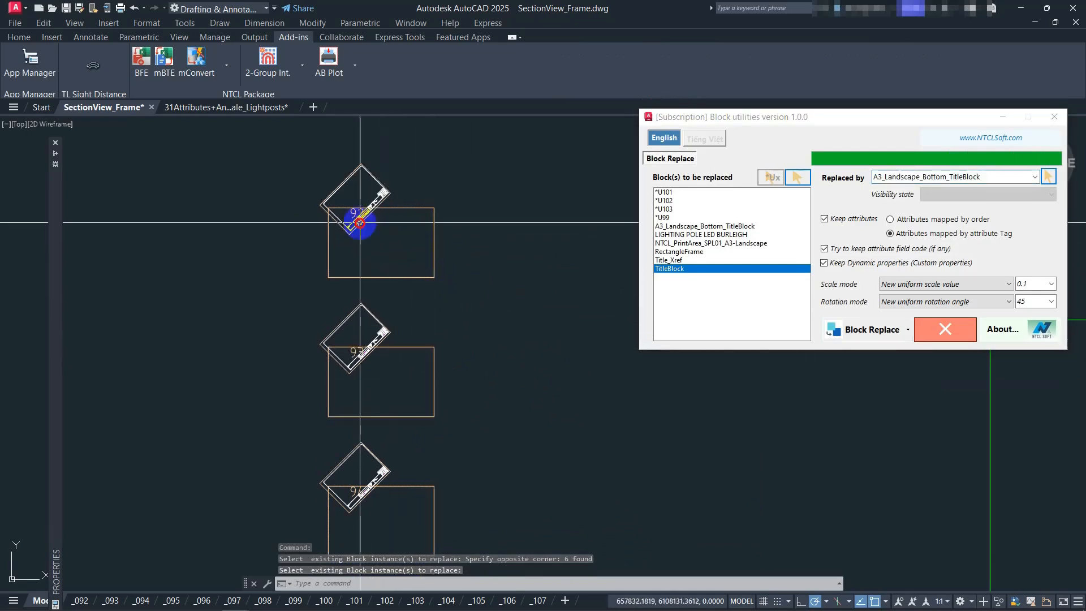
pyautogui.moveTo(55, 382)
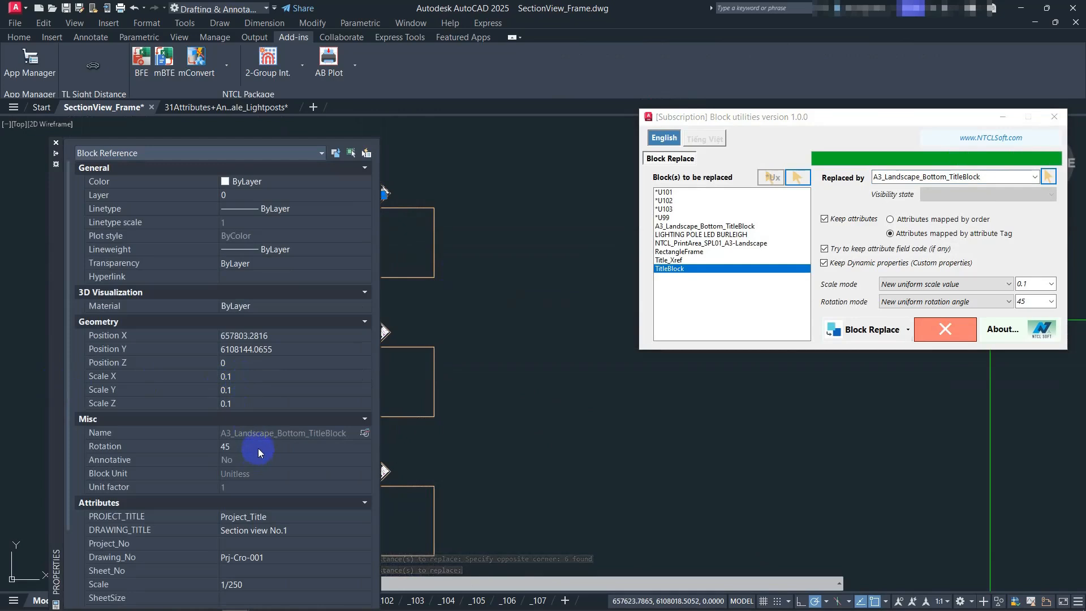
pyautogui.scroll(-3, 393, 187)
pyautogui.click(534, 278)
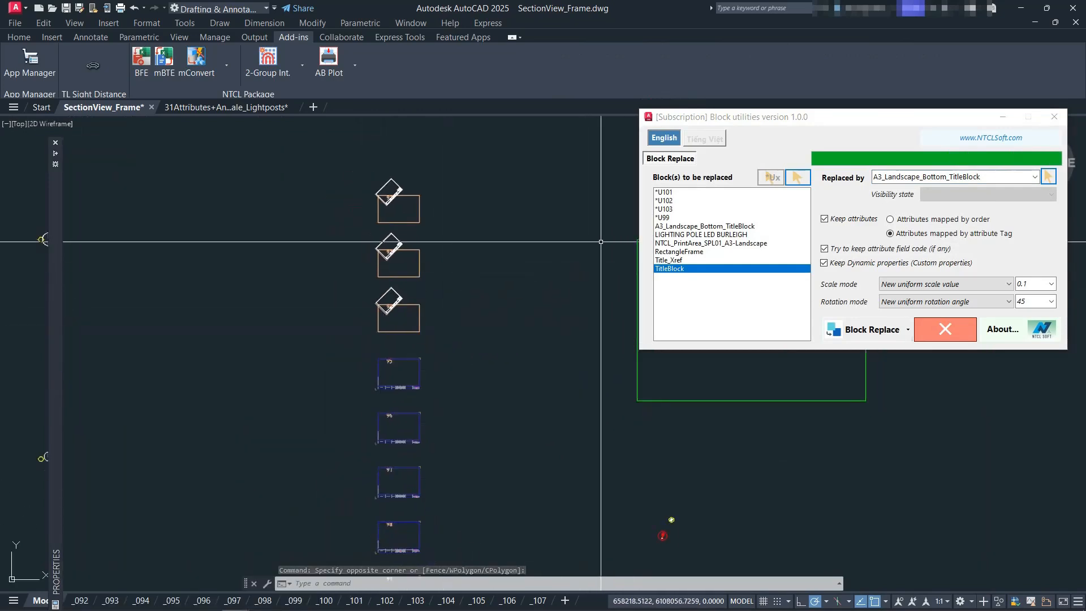
pyautogui.moveTo(601, 242)
pyautogui.mouseDown(button='middle')
pyautogui.moveTo(606, 208)
pyautogui.moveTo(649, 157)
pyautogui.moveTo(641, 179)
pyautogui.mouseUp(button='middle')
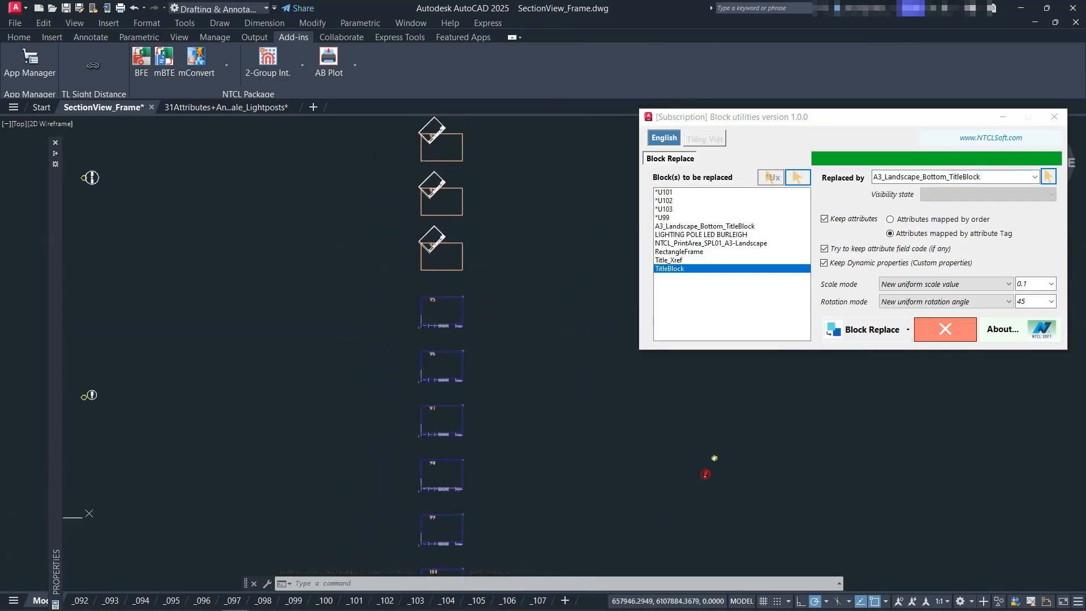
# Step: Check layout _092 and, back in model space, replace all TitleBlock instances in the drawing with A3_Landscape_Bottom_TitleBlock
pyautogui.click(81, 601)
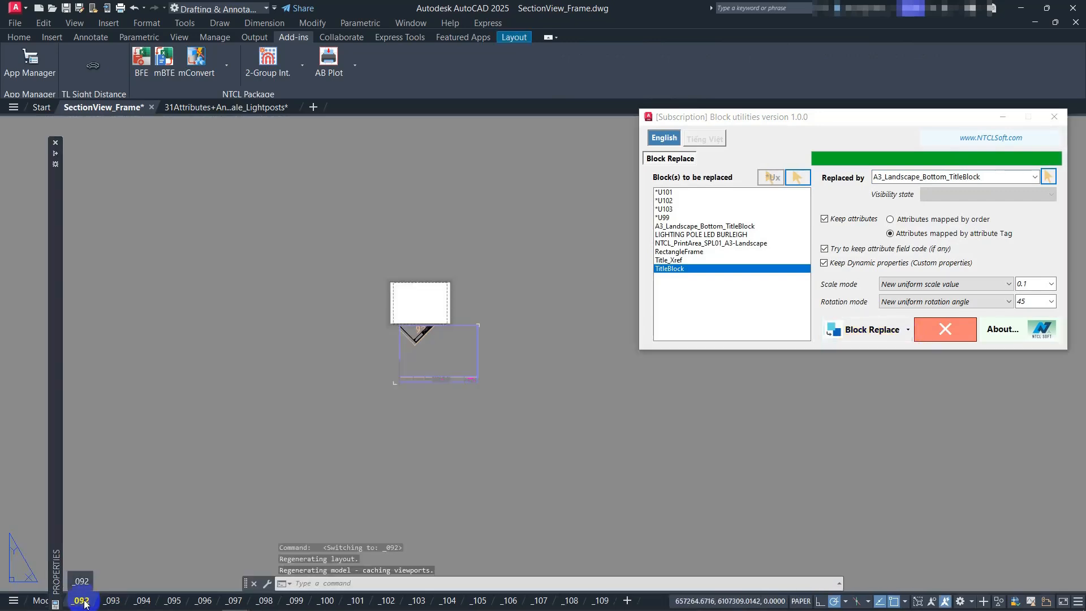
pyautogui.click(42, 601)
pyautogui.click(901, 338)
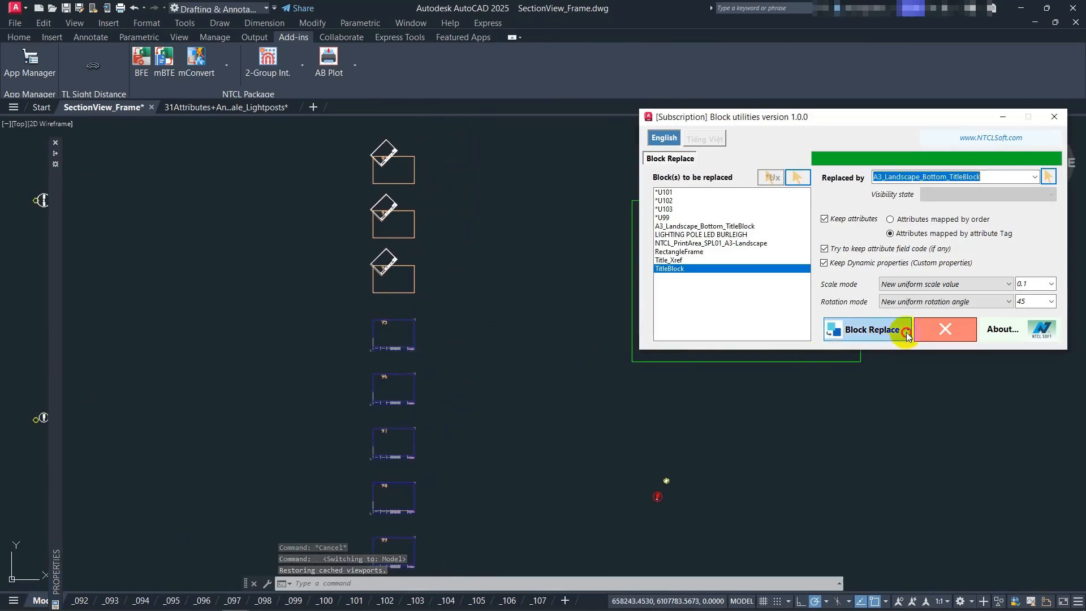
pyautogui.click(901, 338)
pyautogui.click(887, 349)
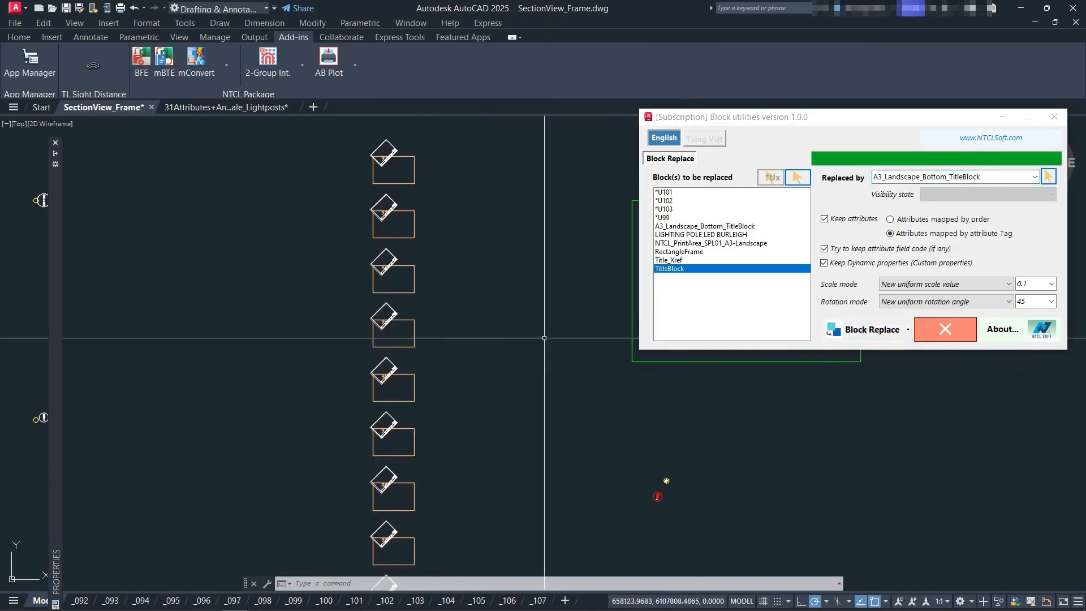
# Step: Inspect the replaced title blocks on layouts _093, _094 and _092, selecting one to examine its placement
pyautogui.click(113, 601)
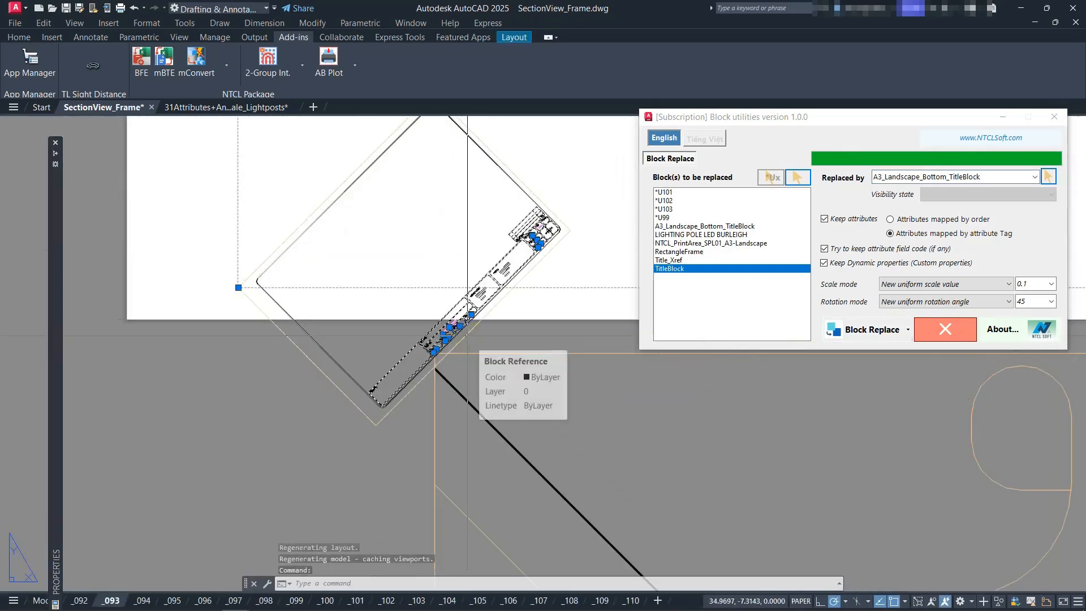
pyautogui.scroll(-3, 440, 361)
pyautogui.click(371, 400)
pyautogui.click(475, 307)
pyautogui.scroll(6, 517, 369)
pyautogui.scroll(-6, 517, 369)
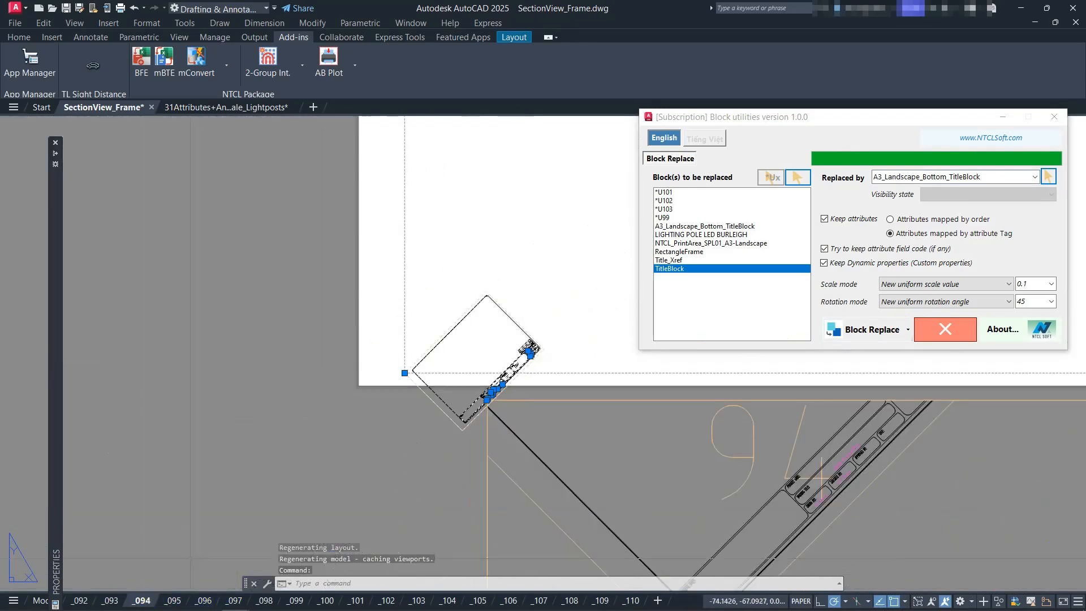
pyautogui.click(80, 601)
pyautogui.click(438, 364)
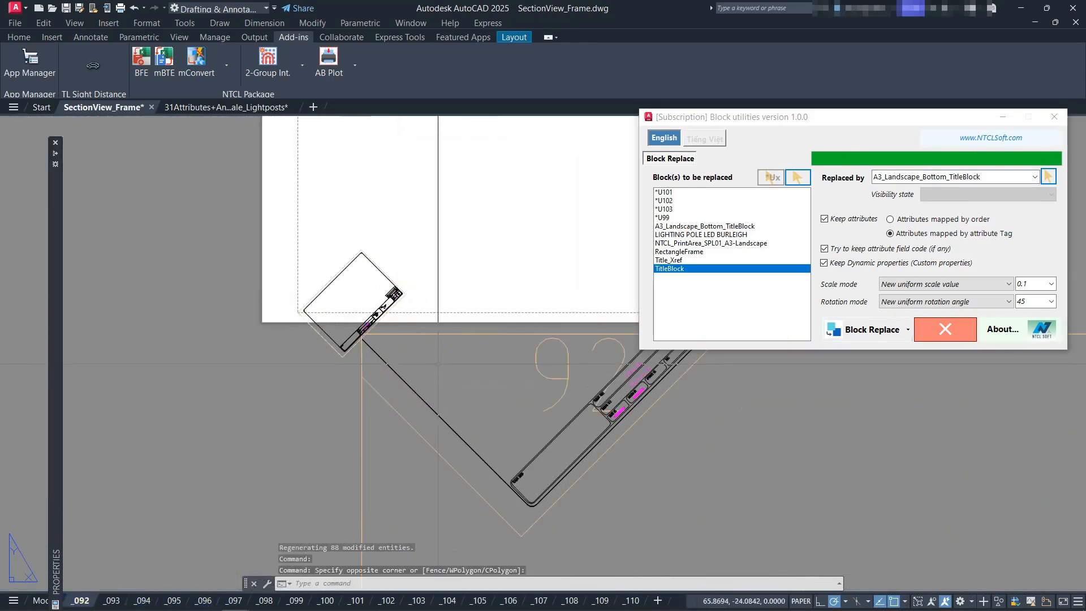